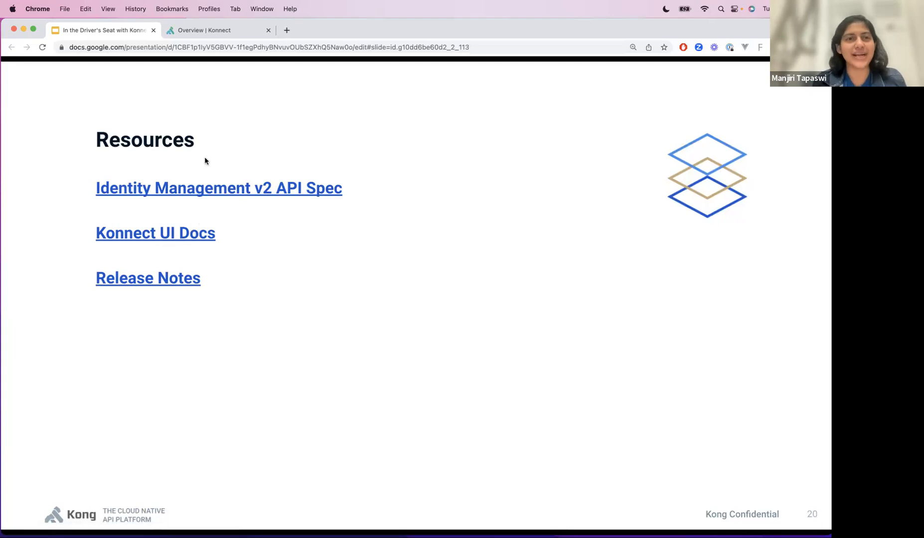
- Switch to Konnect and create a new organization team named Ferrari with the description "Viva L'Italia!"
left_click(217, 33)
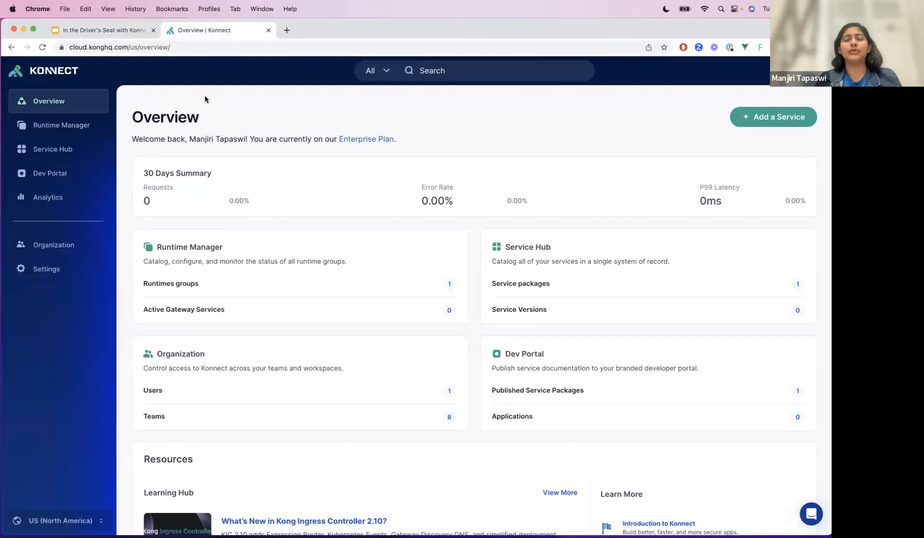
left_click(27, 245)
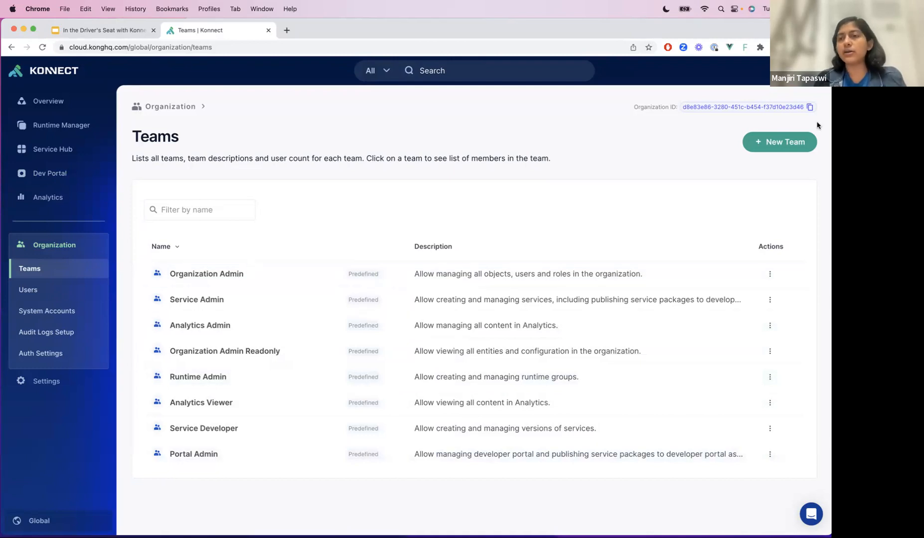
left_click(798, 143)
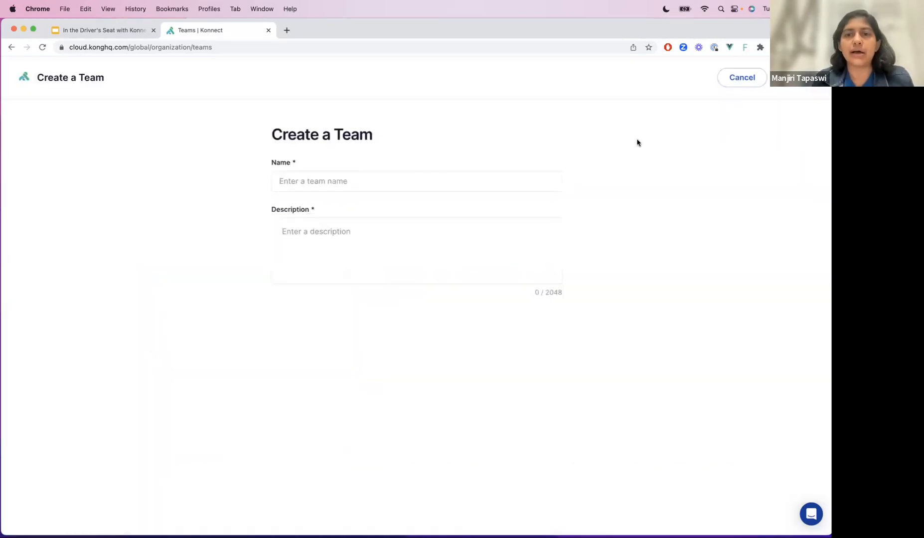
left_click(365, 187)
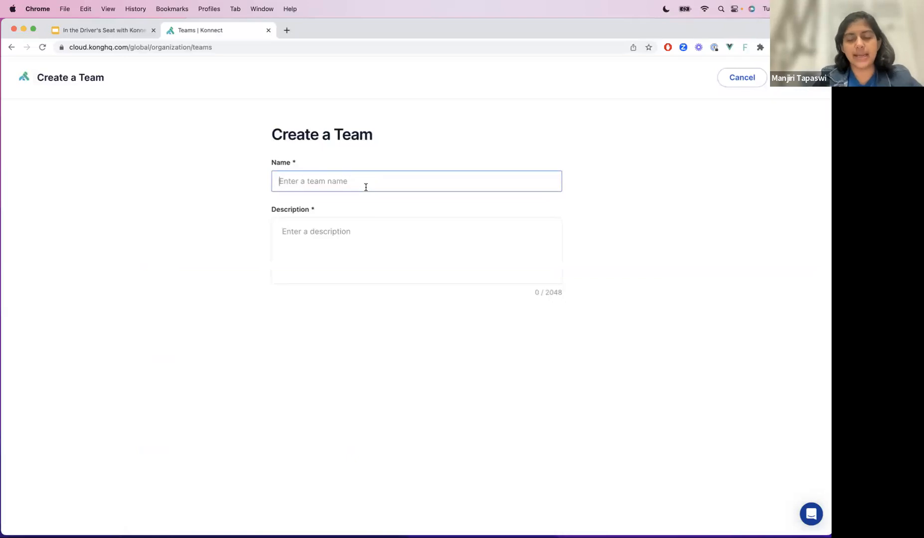
type("Fee")
type("rari")
left_click(312, 239)
type("Viva (")
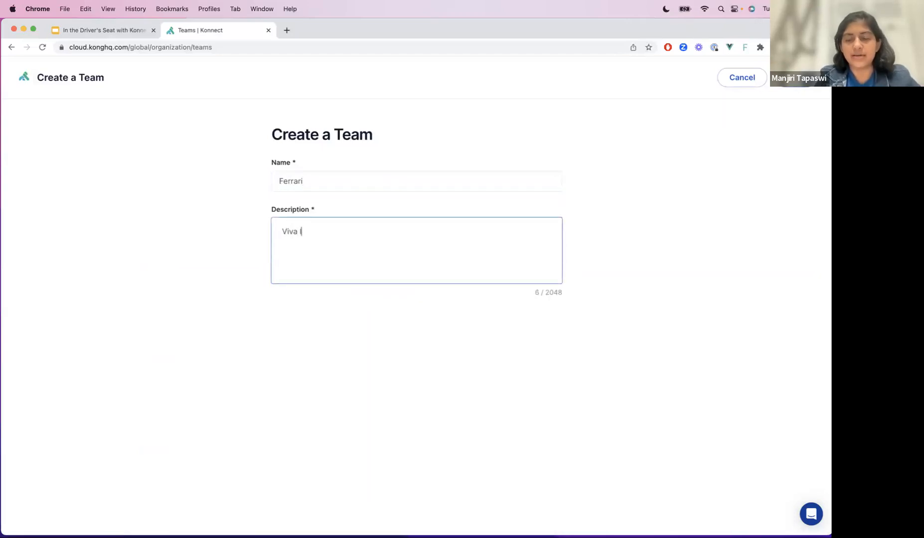
key("BackSpace")
key("BackSpace")
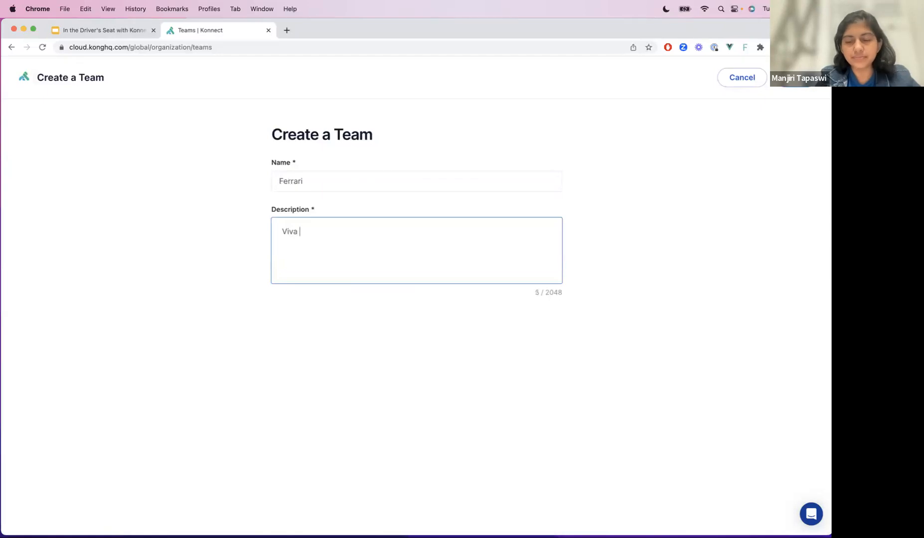
type("L'Italia!")
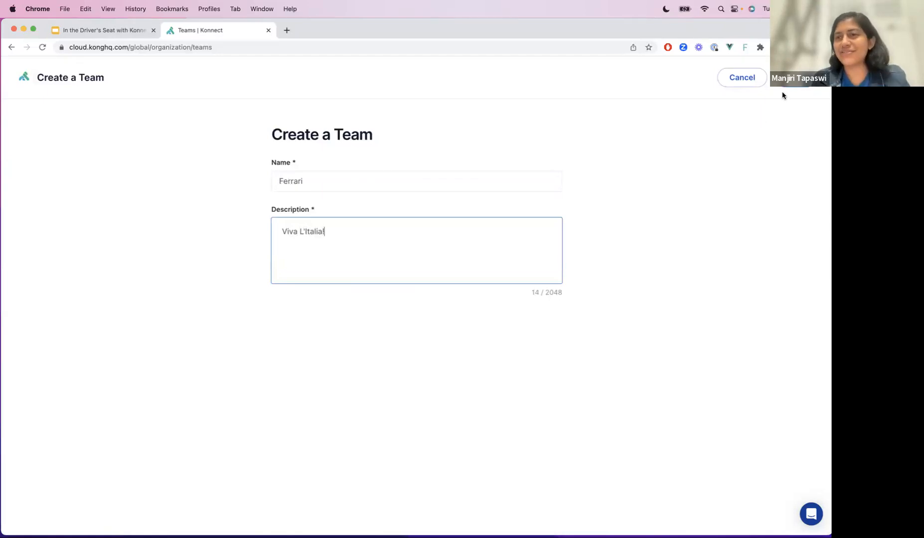
left_click(787, 79)
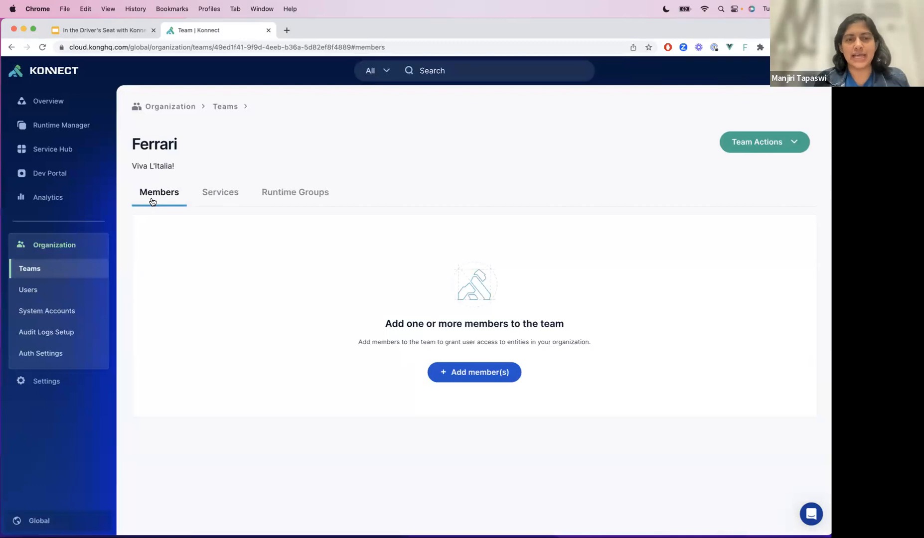
- Add the organization's only listed user as a member of the Ferrari team and save the membership
left_click(454, 372)
left_click(312, 173)
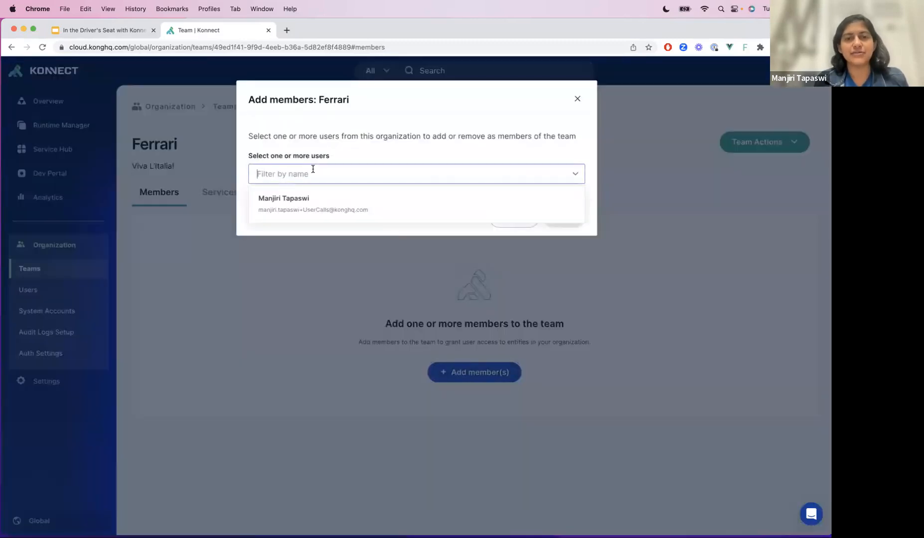
left_click(303, 202)
left_click(408, 140)
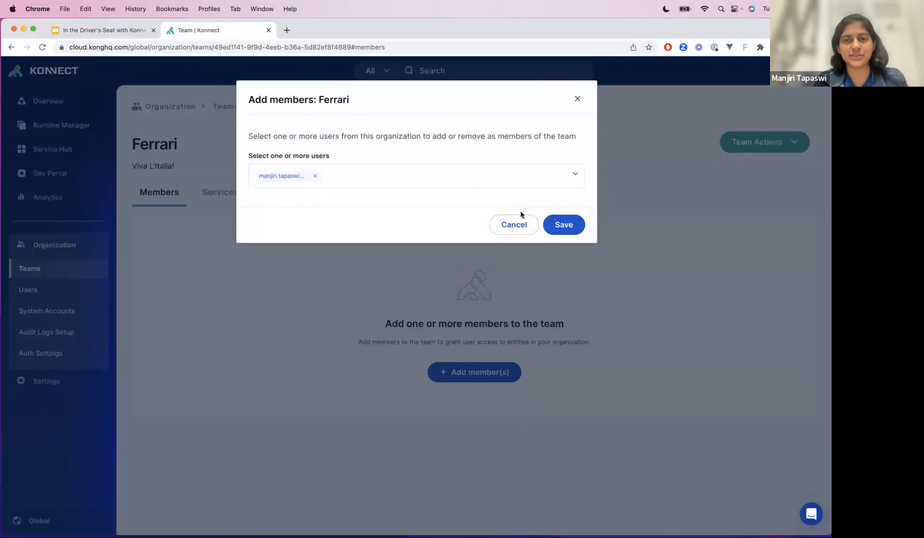
left_click(565, 230)
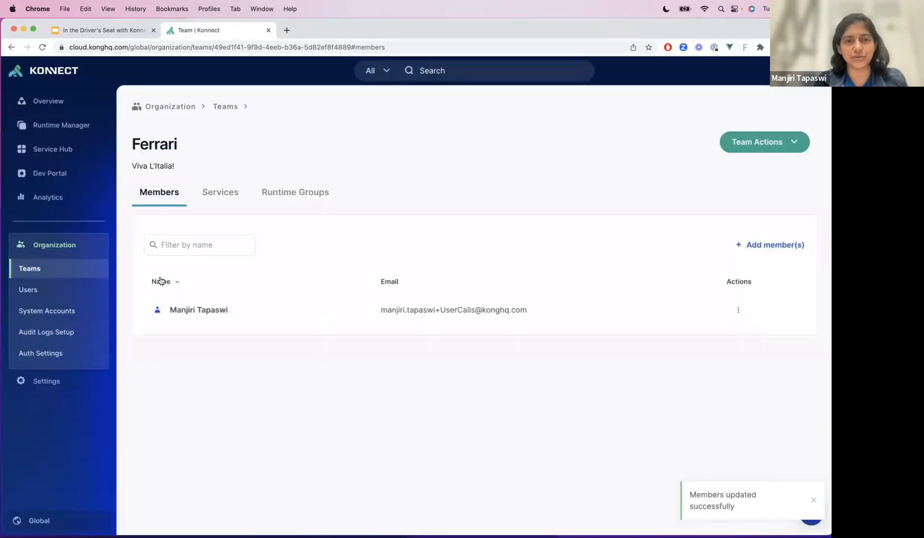
- Remove the newly added member from the Ferrari team
left_click(738, 310)
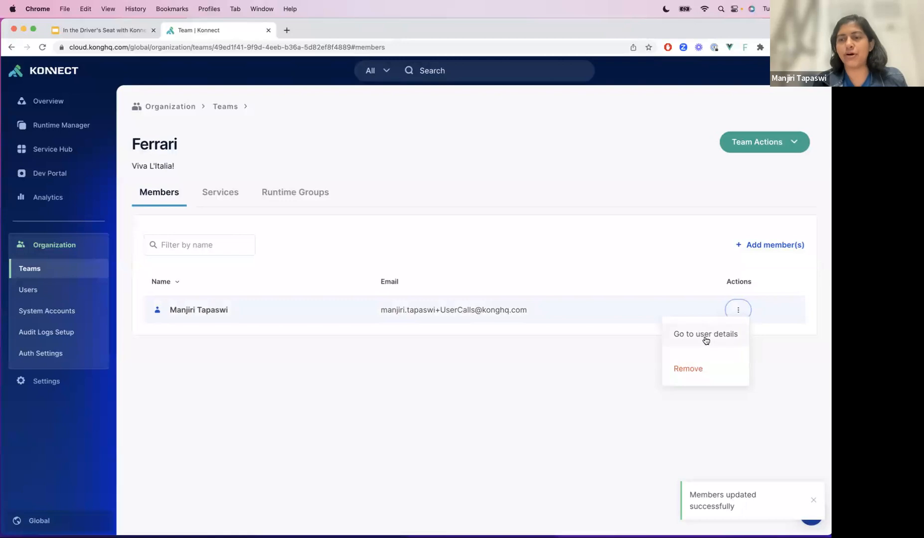
left_click(696, 371)
left_click(462, 225)
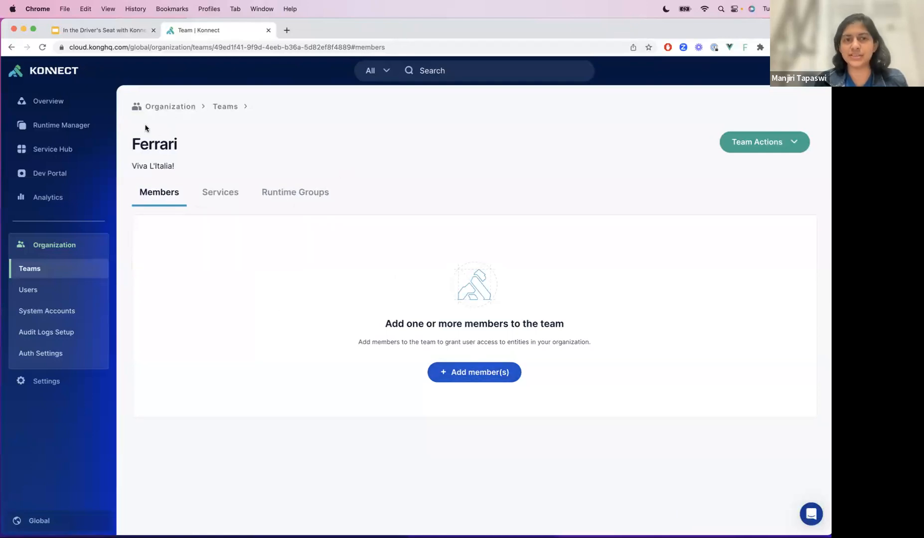
- Assign the Ferrari team the Deployer role on the FooBar service in the US (North America) region
left_click(234, 203)
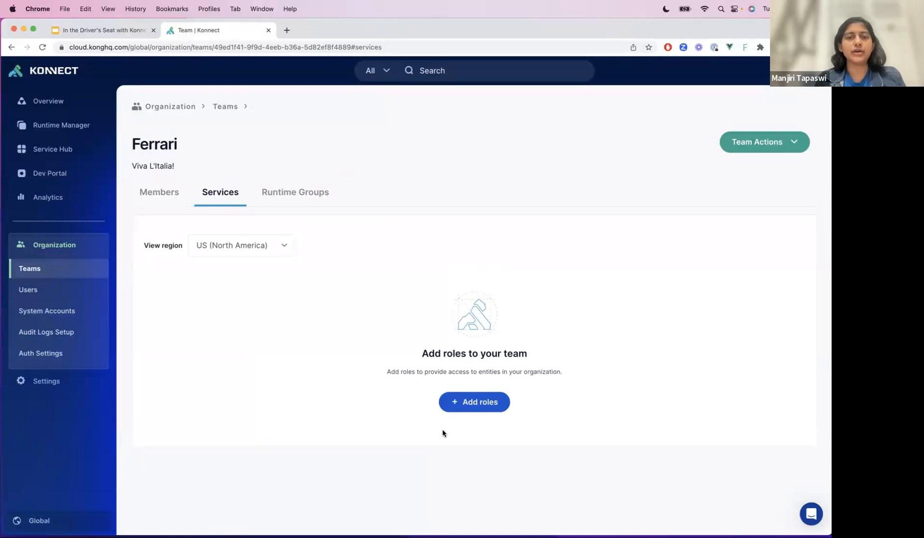
left_click(469, 402)
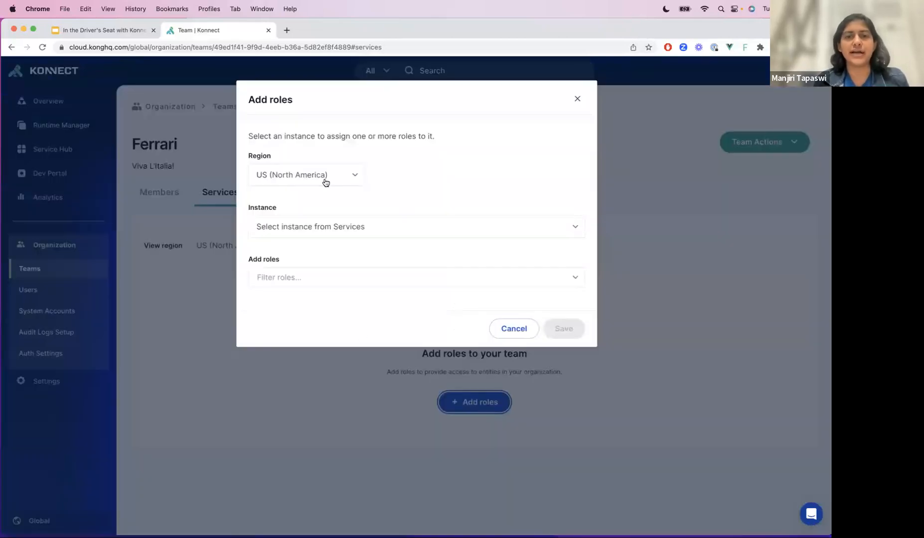
left_click(272, 177)
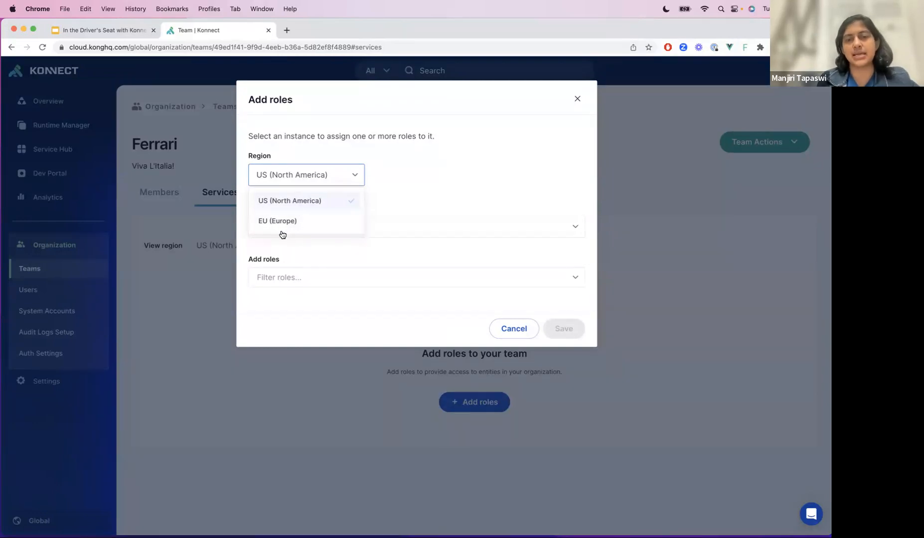
left_click(402, 187)
left_click(326, 227)
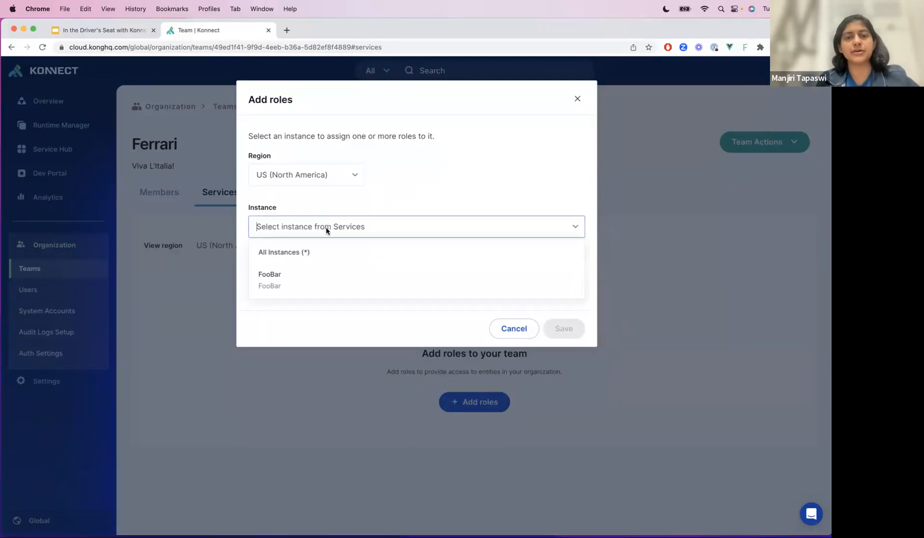
left_click(301, 279)
left_click(301, 277)
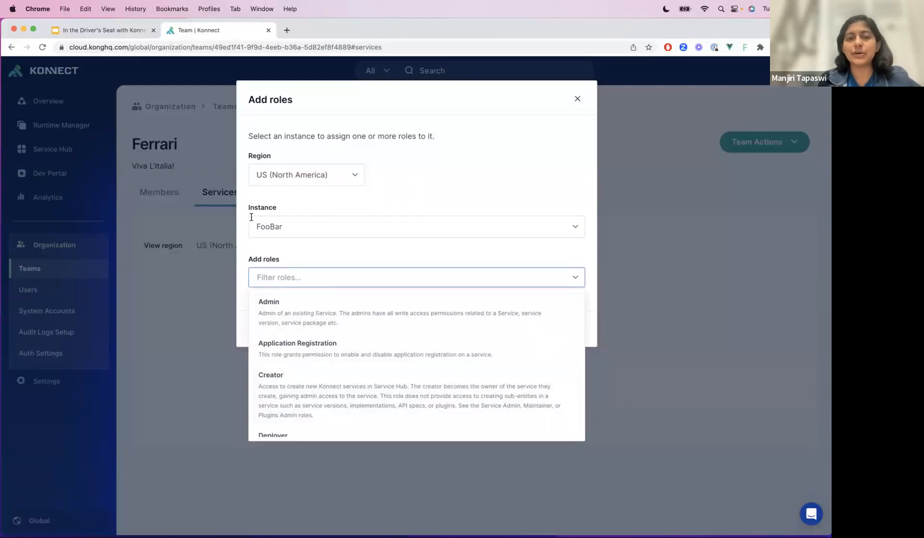
scroll(337, 367, "down", 3)
left_click(327, 378)
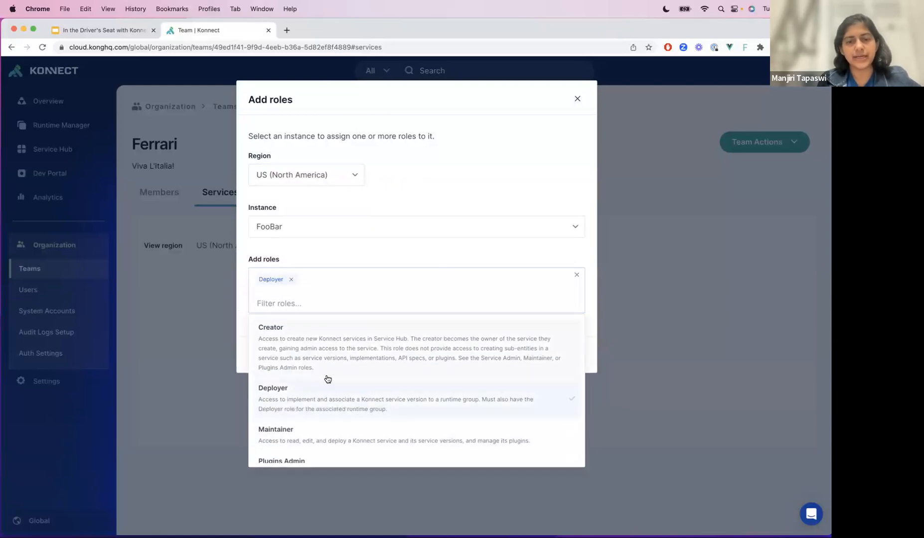
left_click(394, 233)
left_click(561, 335)
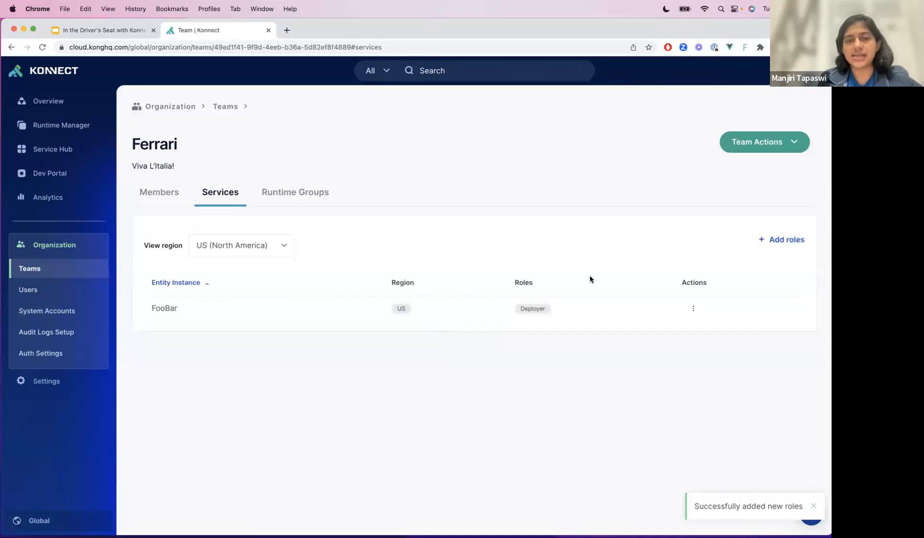
- Assign the Ferrari team the Maintainer role on all service instances in the US (North America) region
left_click(797, 241)
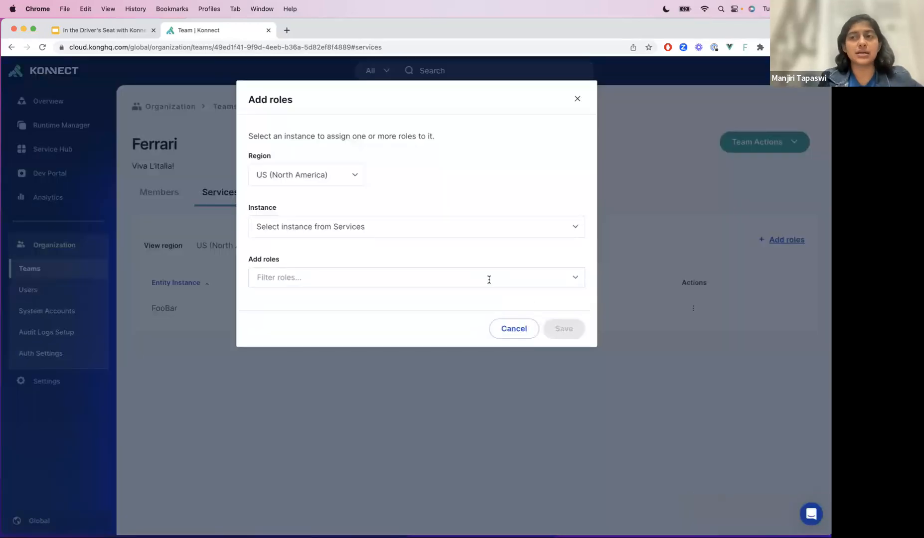
left_click(338, 225)
left_click(309, 252)
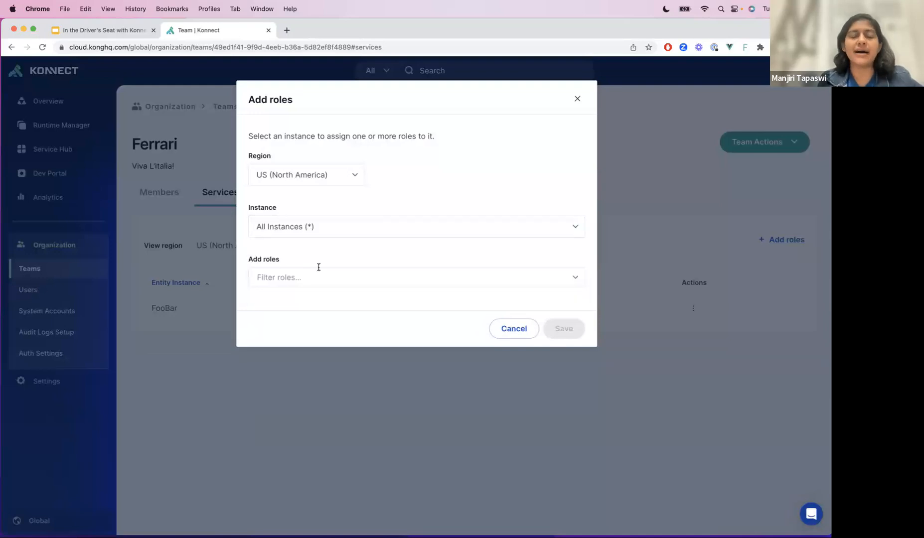
left_click(315, 276)
scroll(341, 364, "down", 3)
scroll(344, 393, "down", 3)
scroll(351, 354, "down", 1)
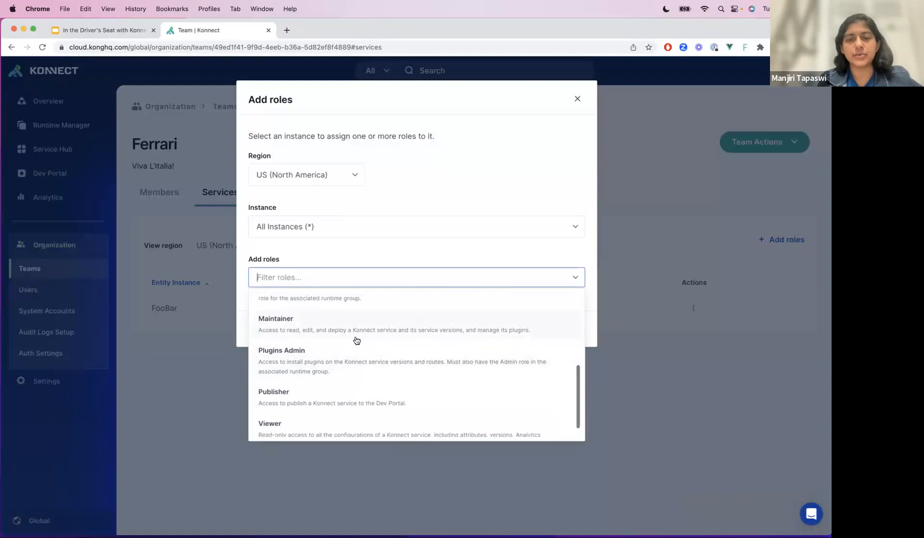
left_click(358, 325)
left_click(346, 212)
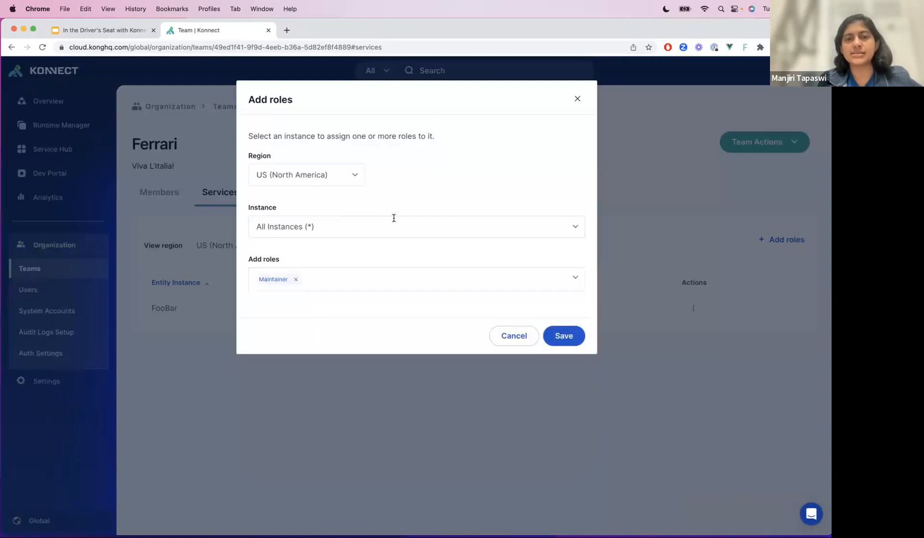
left_click(562, 334)
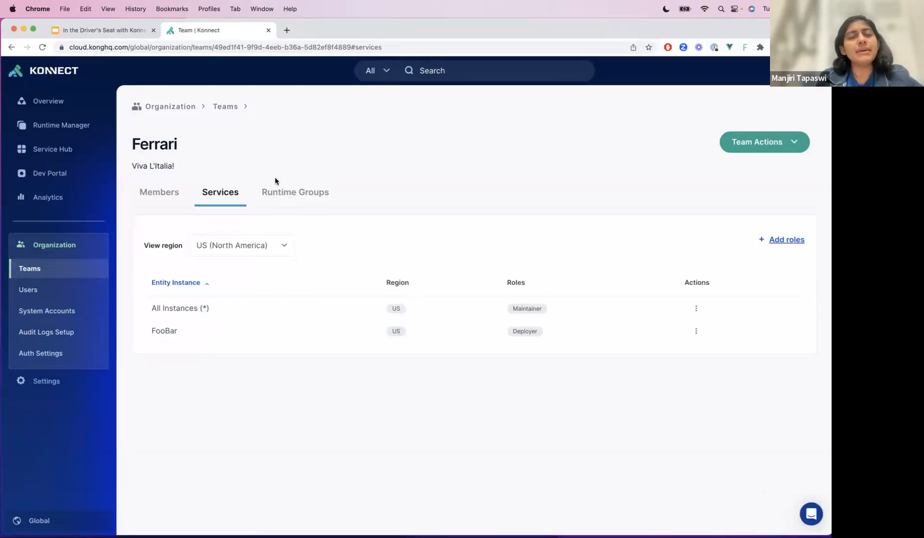
- Start a runtime group role assignment for the Ferrari team, choosing the EU (Europe) region and the default instance
left_click(276, 192)
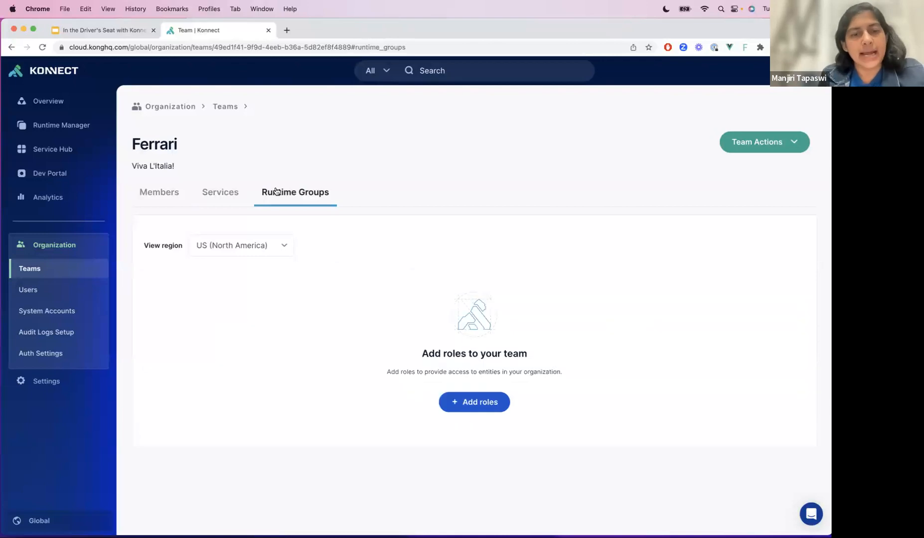
left_click(462, 402)
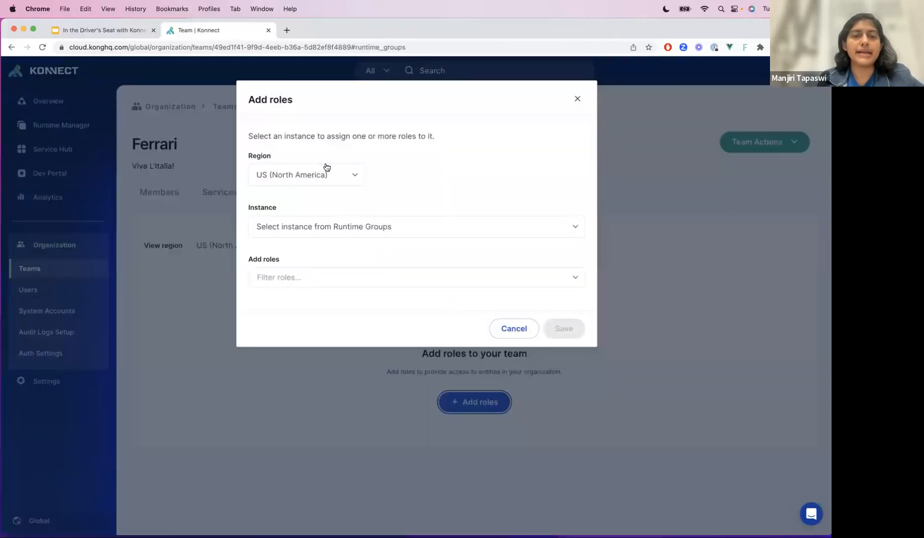
left_click(284, 175)
left_click(264, 221)
left_click(314, 226)
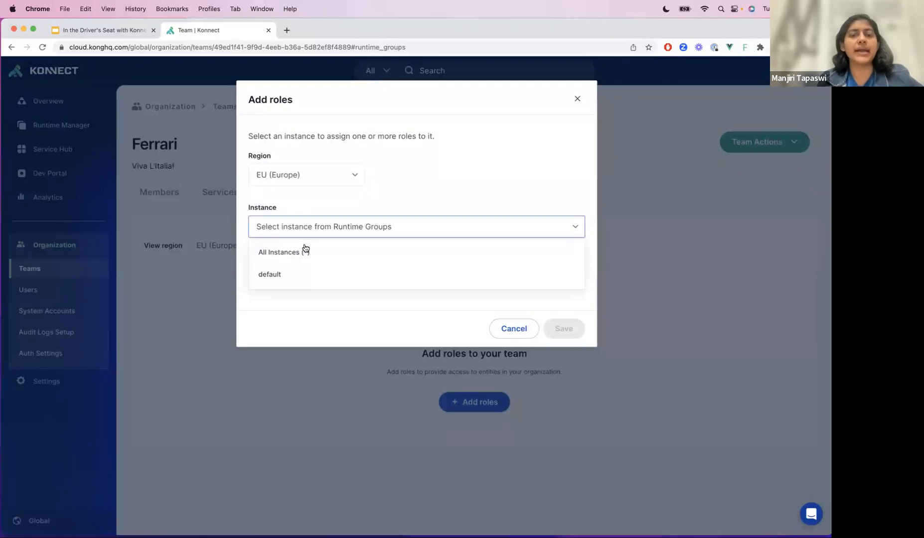
left_click(300, 269)
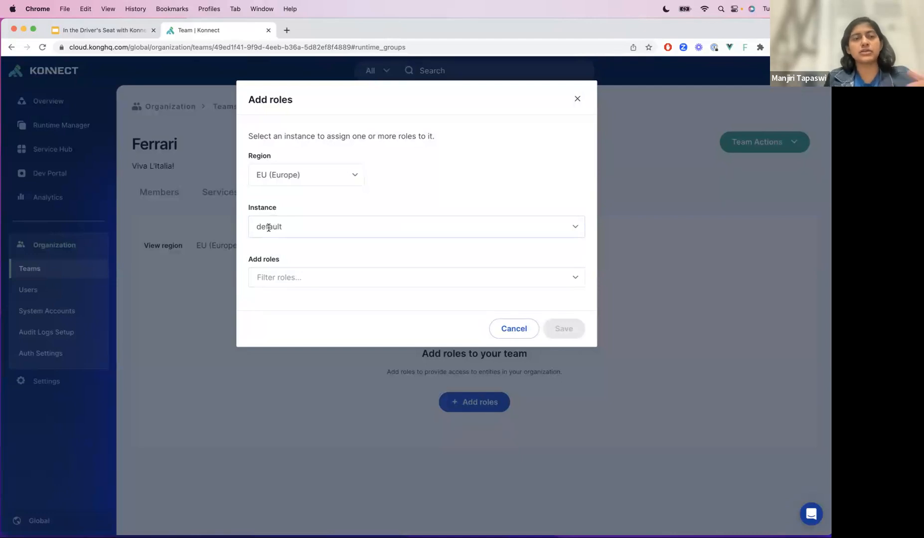
- Review the available runtime group roles and their descriptions for the default instance in the EU (Europe) region
left_click(283, 270)
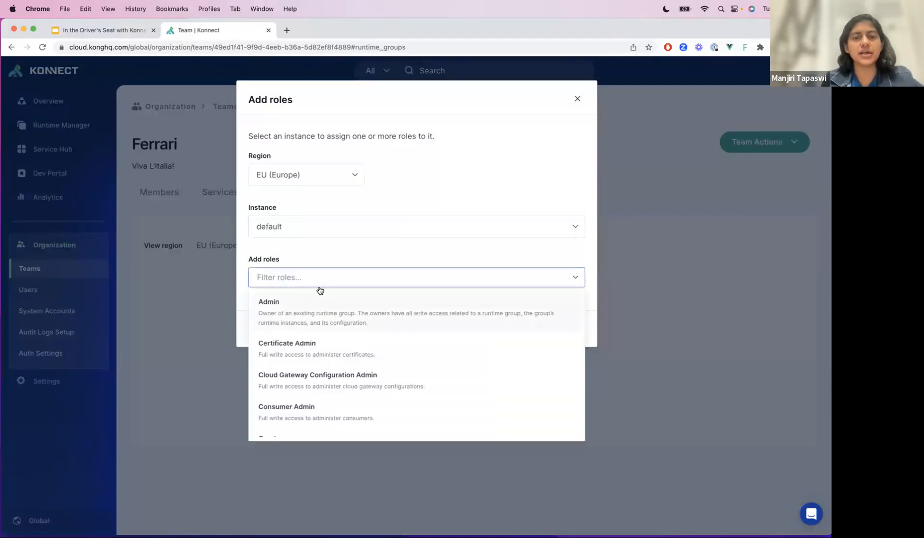
scroll(339, 403, "down", 2)
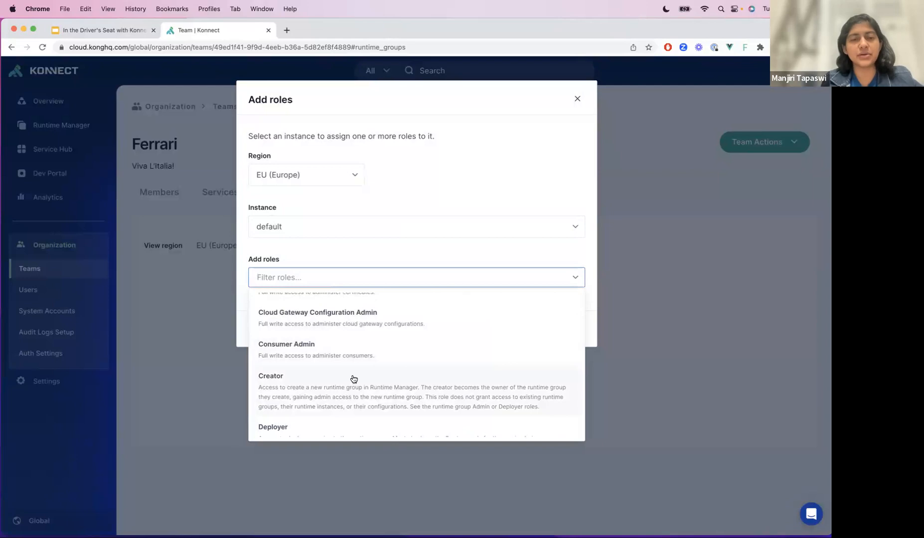
scroll(349, 379, "up", 2)
scroll(371, 316, "down", 2)
scroll(370, 317, "up", 2)
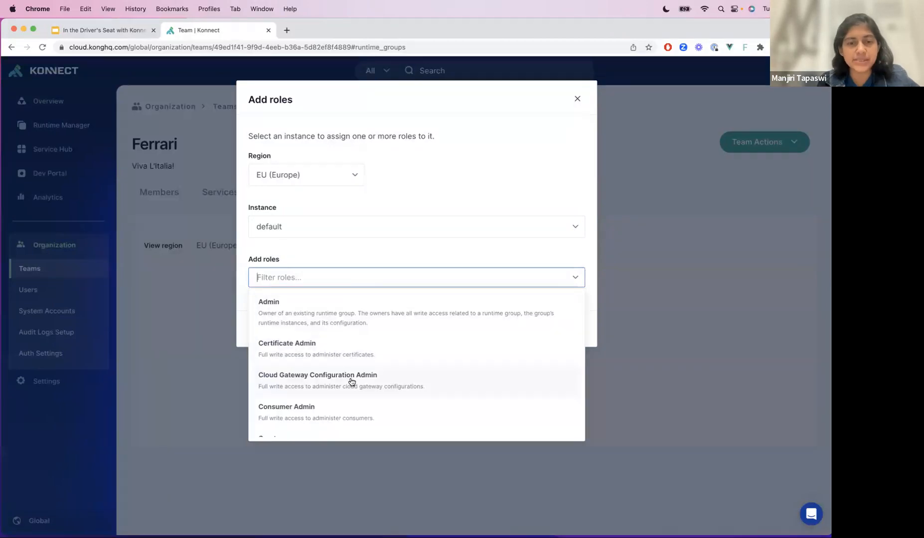
scroll(351, 381, "down", 2)
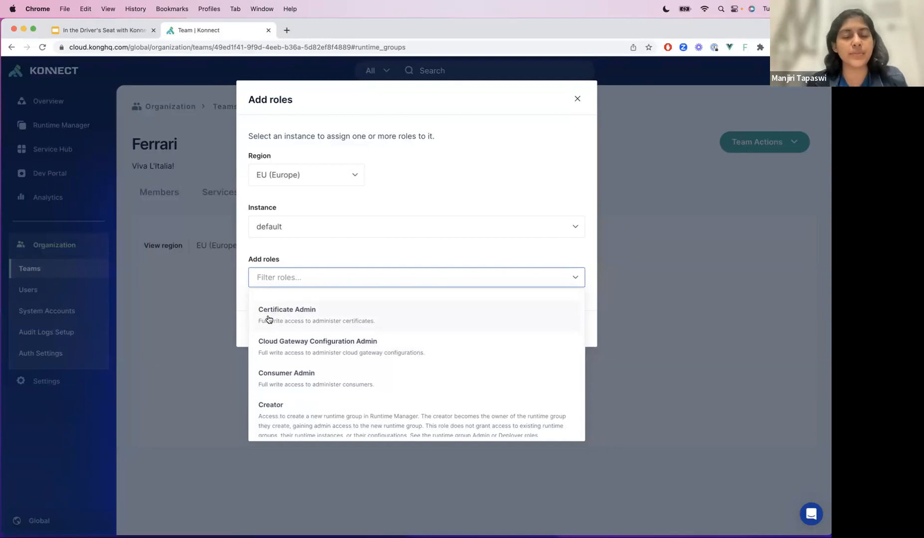
scroll(292, 404, "down", 1)
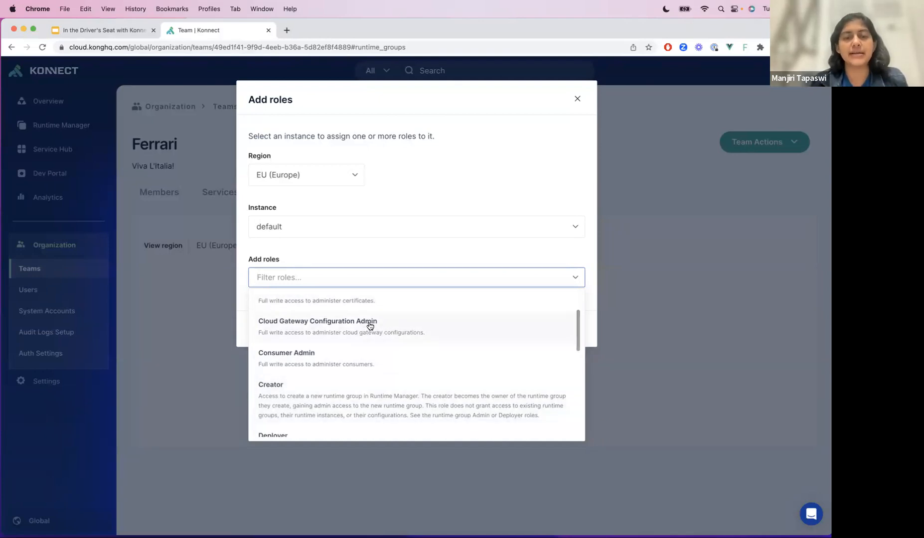
scroll(282, 327, "down", 3)
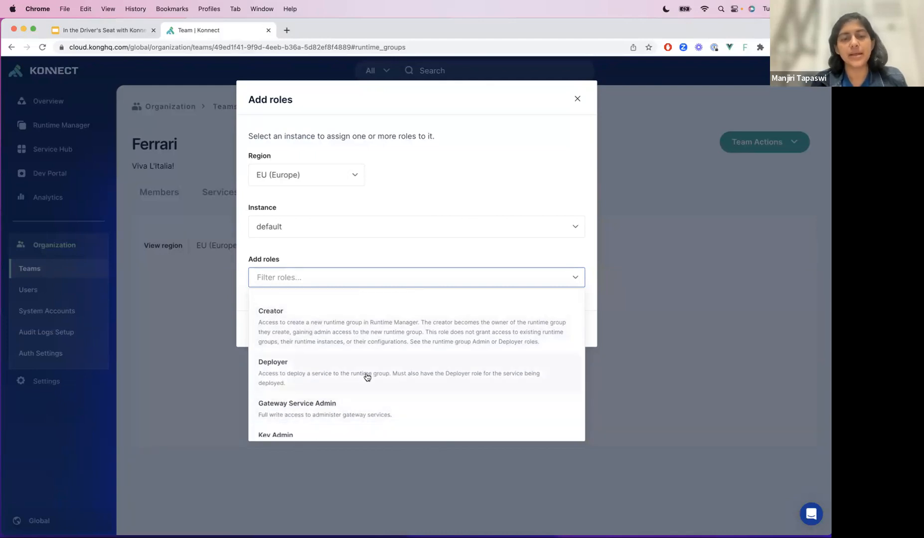
scroll(354, 348, "down", 1)
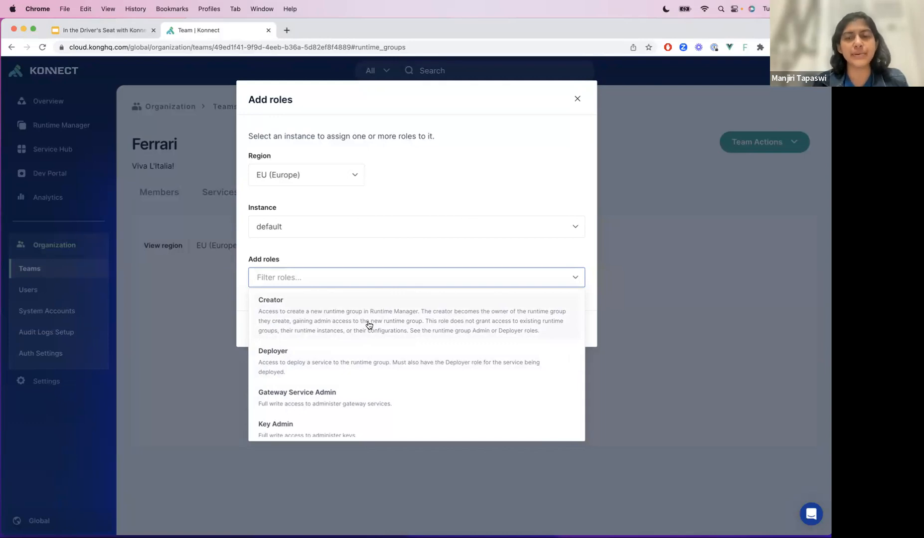
scroll(368, 325, "down", 1)
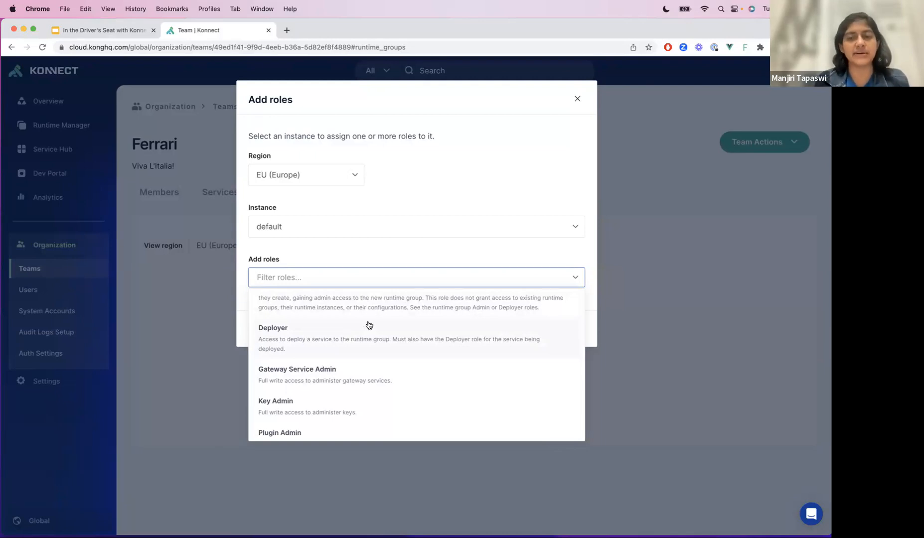
scroll(368, 325, "down", 1)
scroll(449, 320, "up", 1)
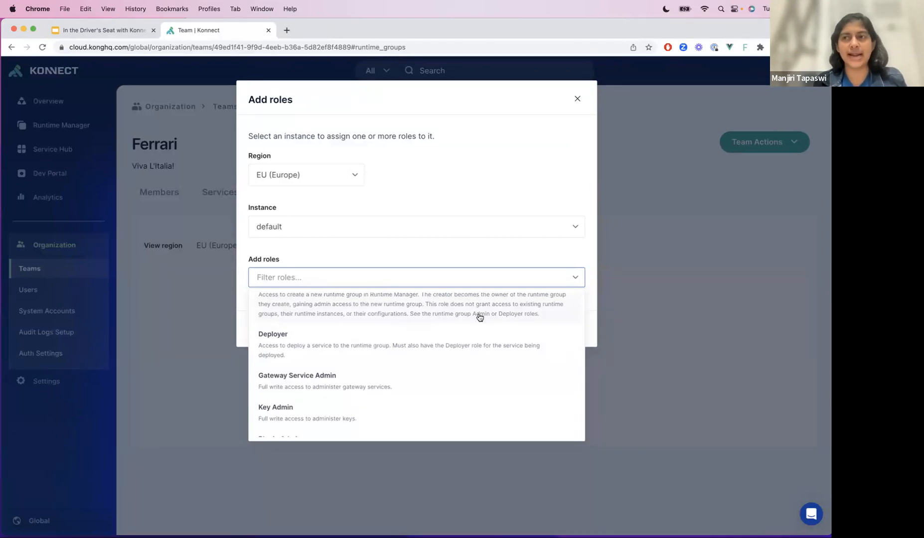
scroll(479, 317, "down", 2)
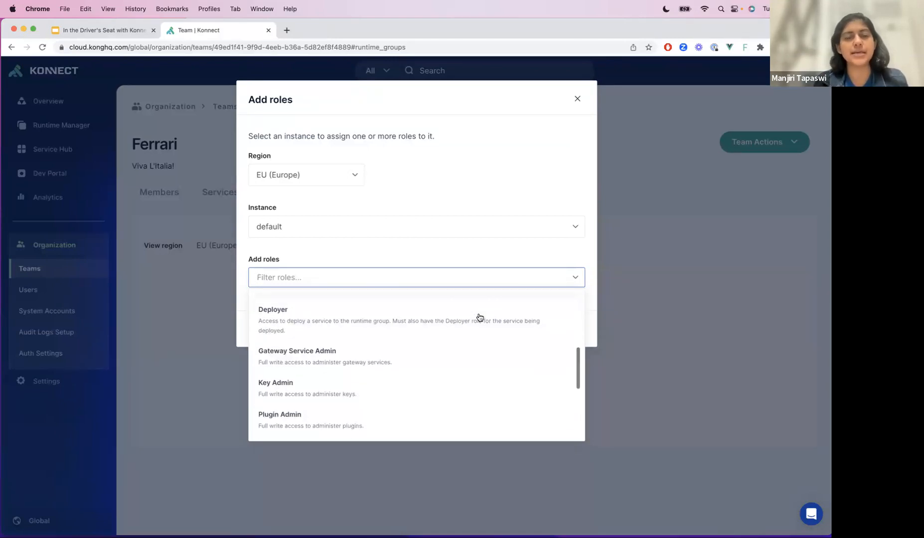
scroll(386, 388, "down", 1)
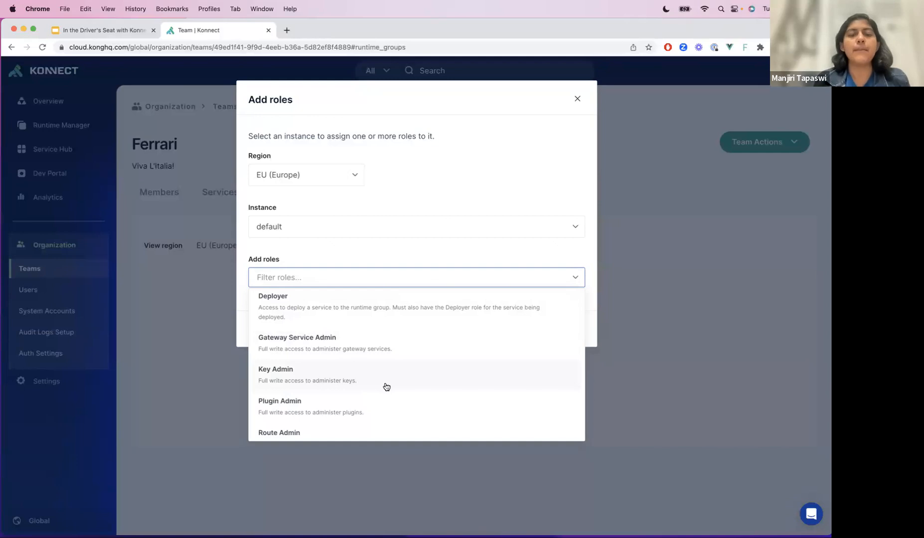
scroll(386, 387, "down", 1)
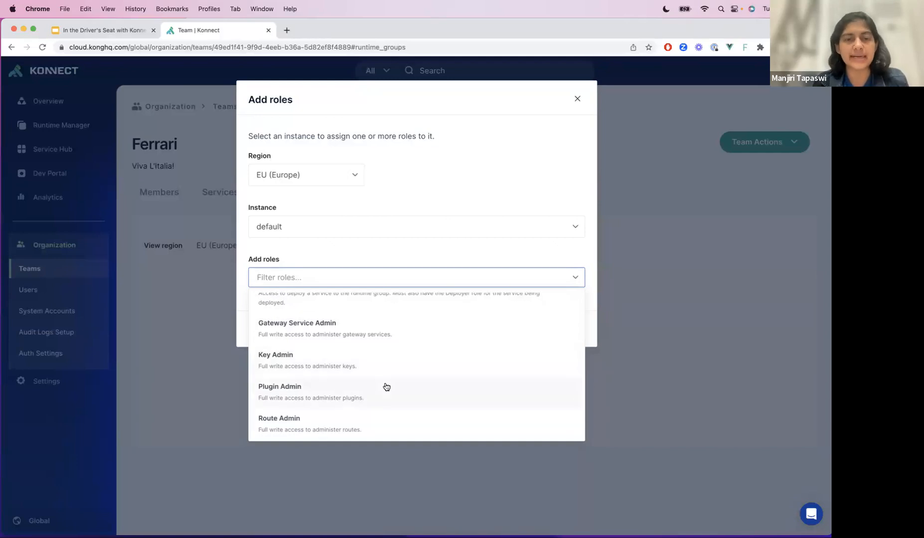
- Assign the Ferrari team the Plugin Admin and SNI Admin roles on the default runtime group and save
scroll(375, 385, "down", 2)
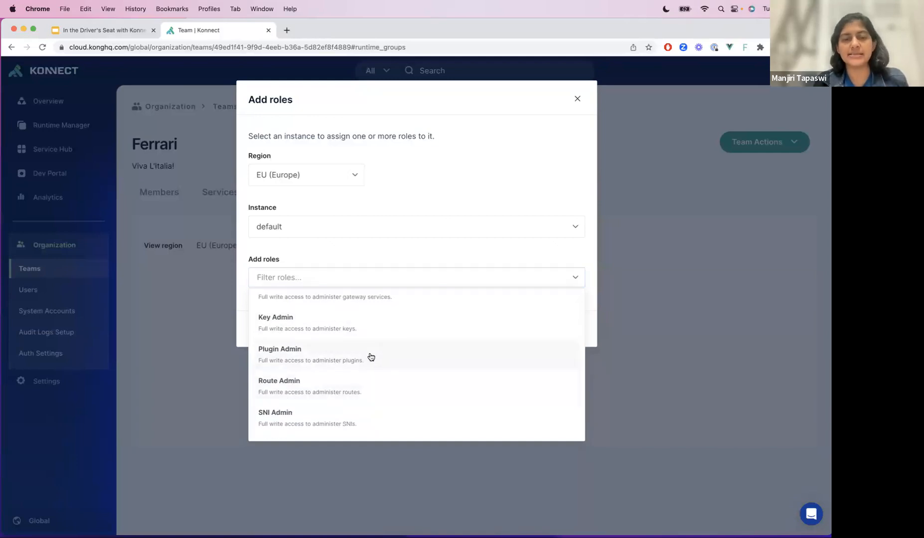
left_click(370, 357)
left_click(361, 445)
left_click(429, 247)
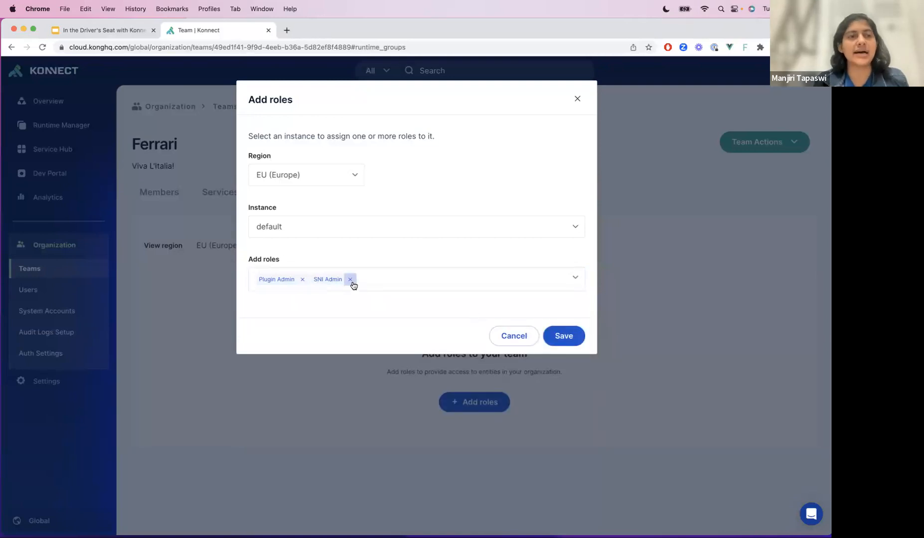
left_click(565, 336)
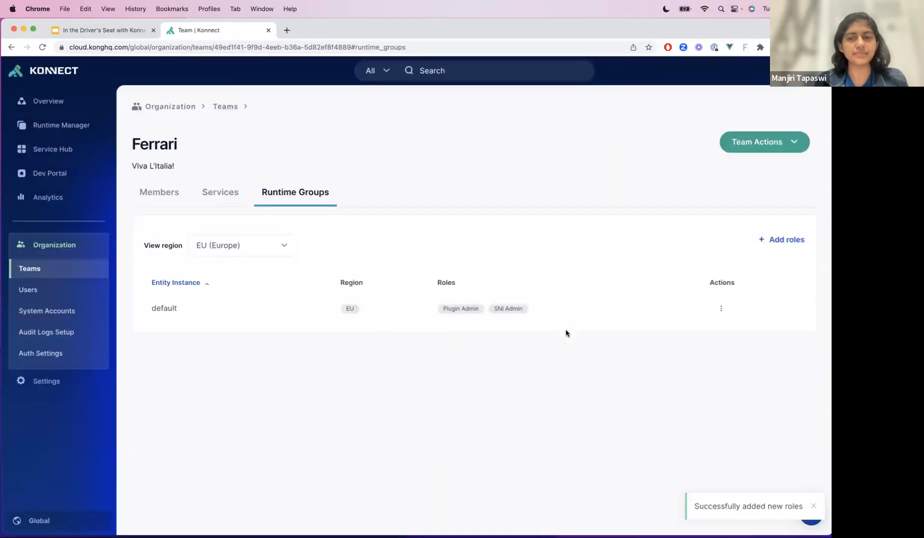
- Edit the default runtime group's role assignment to drop the SNI Admin role, and save the change
left_click(720, 308)
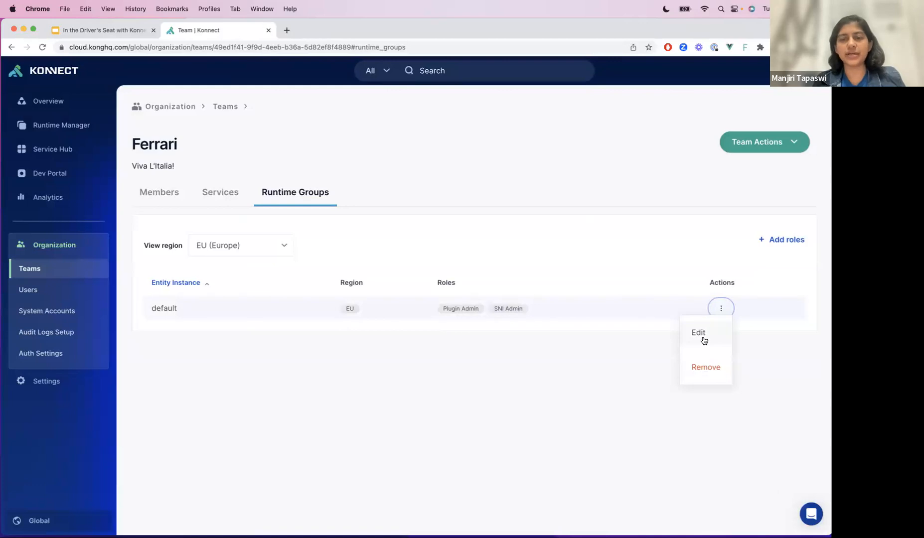
left_click(700, 333)
left_click(349, 225)
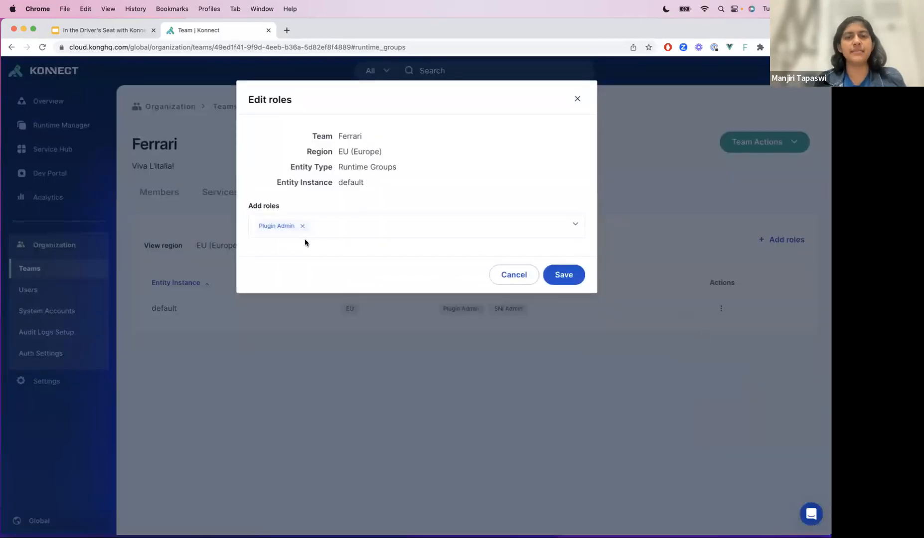
left_click(563, 277)
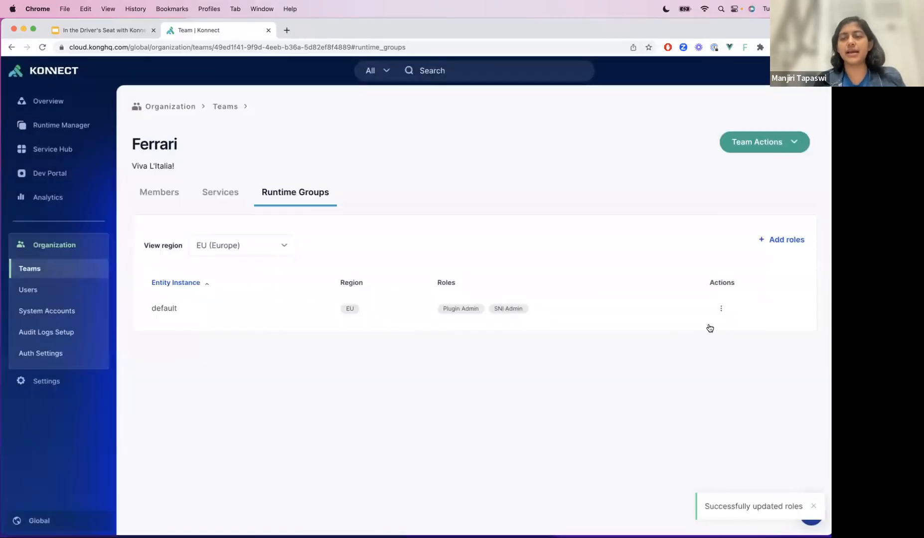
- Remove the Ferrari team's entire role assignment on the default runtime group and confirm the removal
left_click(699, 309)
left_click(673, 369)
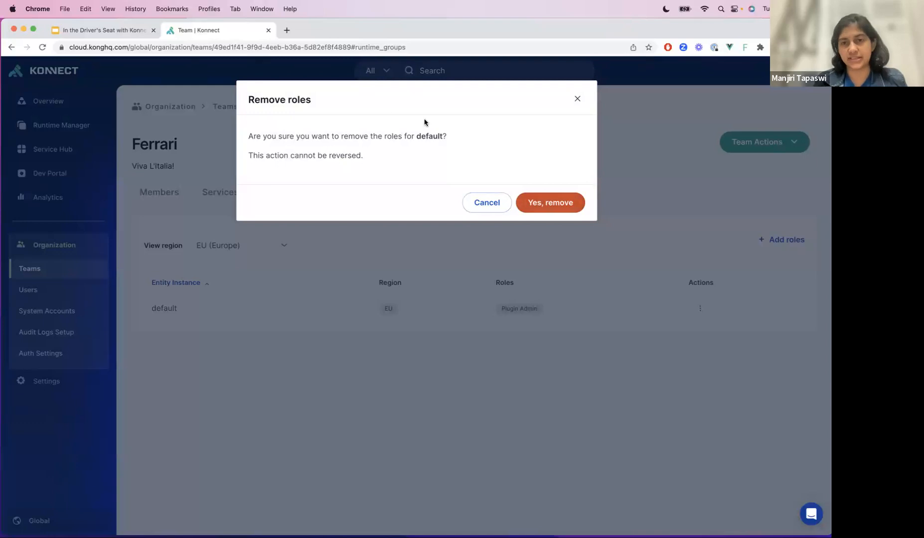
left_click(534, 203)
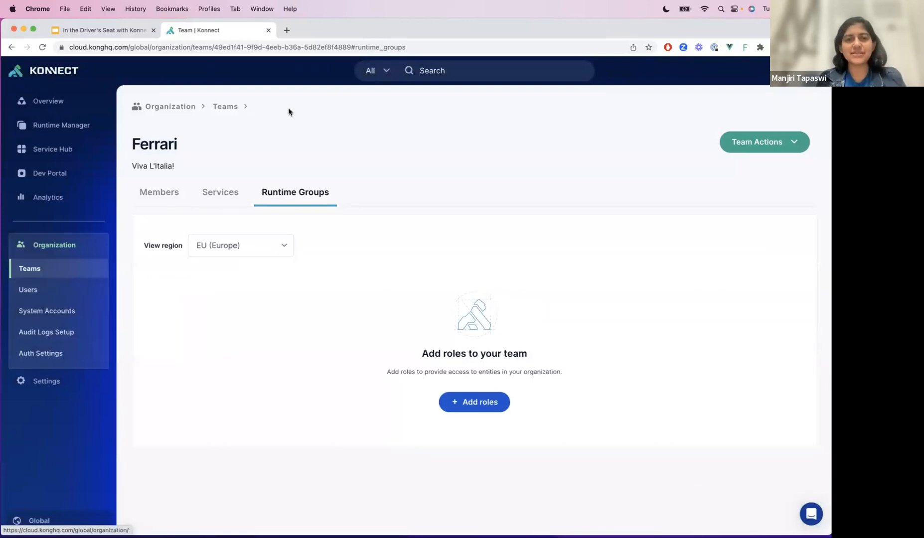
- Rename the Ferrari team to "Ferrari F1" and save the edit
left_click(790, 148)
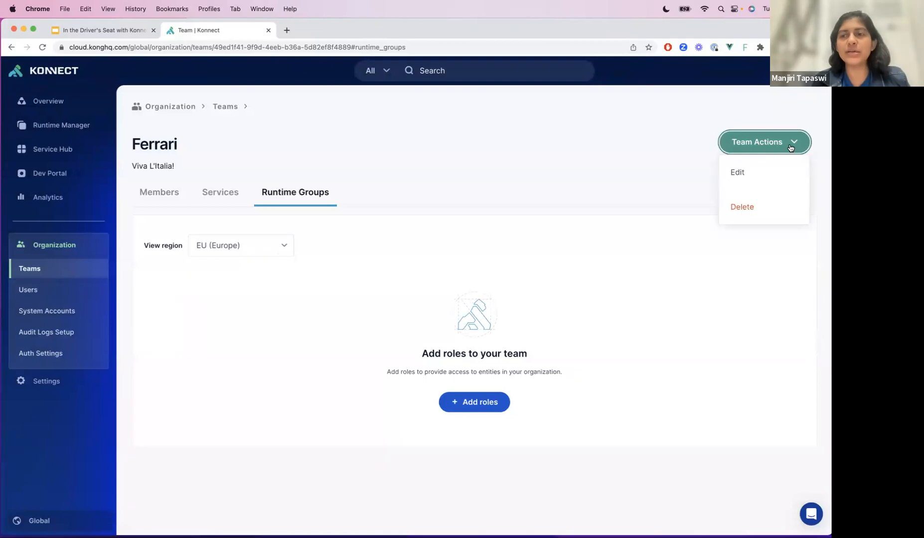
left_click(750, 181)
left_click(342, 234)
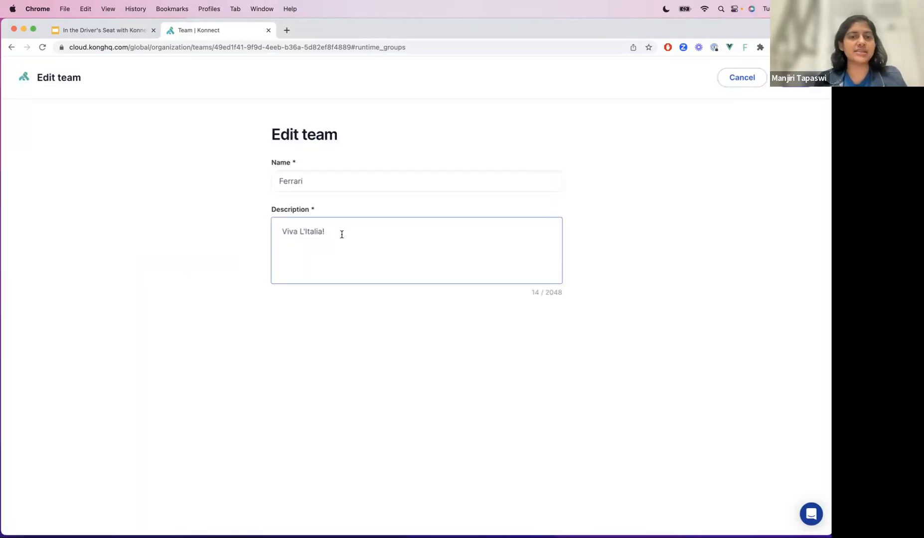
left_click(329, 190)
type("F1")
key("Return")
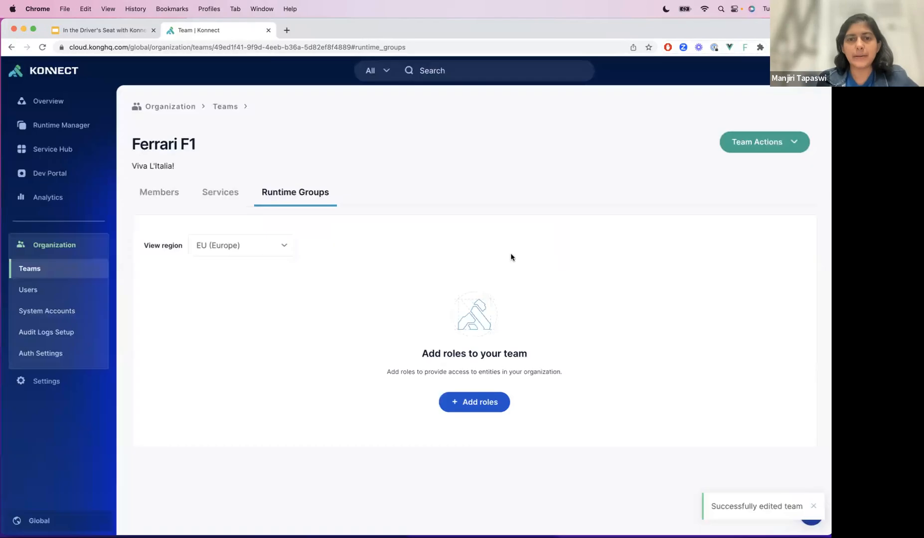
- Delete the Ferrari F1 team, entering "Ferrari F1" as the confirmation text
left_click(761, 140)
left_click(742, 207)
left_click(342, 210)
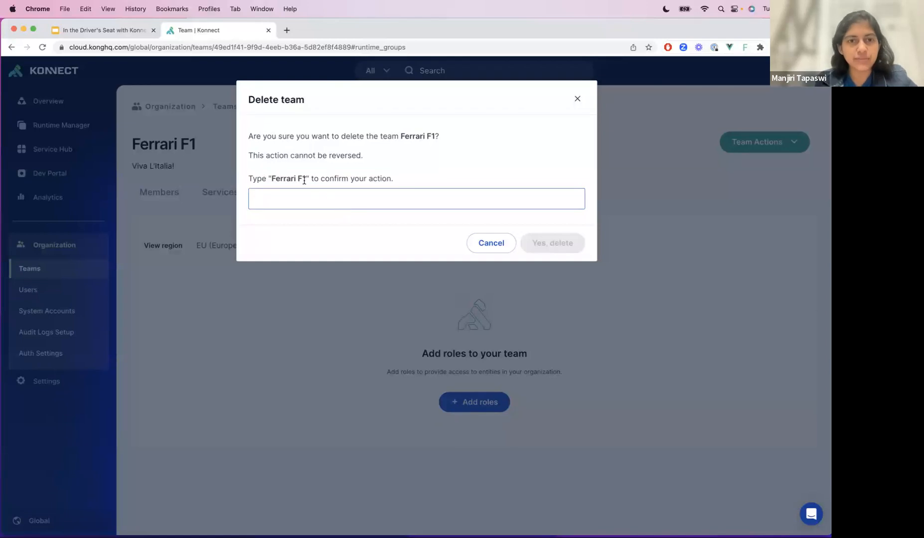
left_click_drag(304, 180, 271, 179)
key("super+c")
left_click(281, 197)
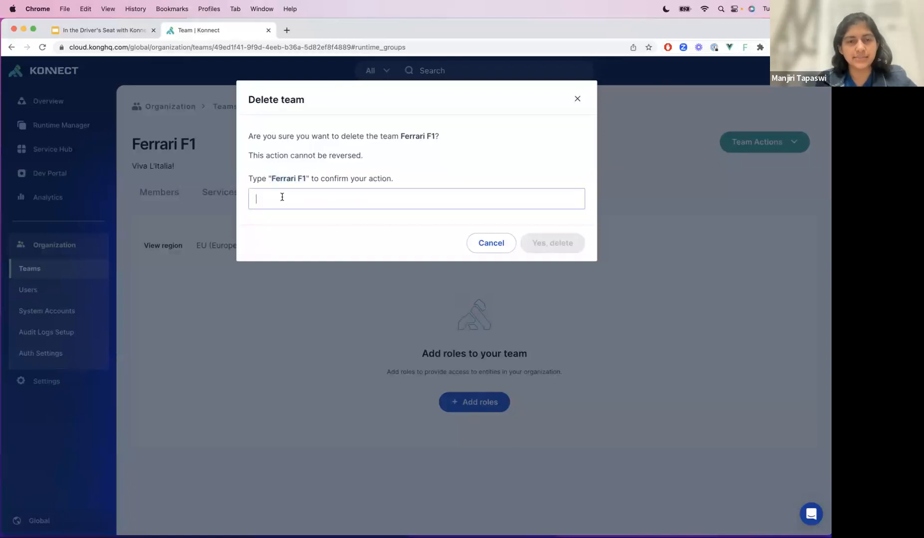
key("super+v")
left_click(548, 247)
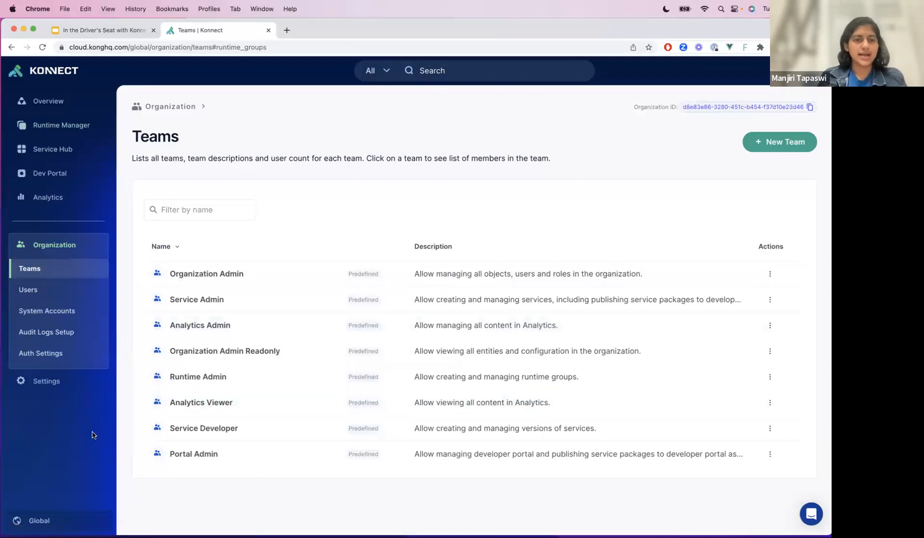
- Start inviting a new user to the organization and enter the invitee's e-mail address
left_click(70, 293)
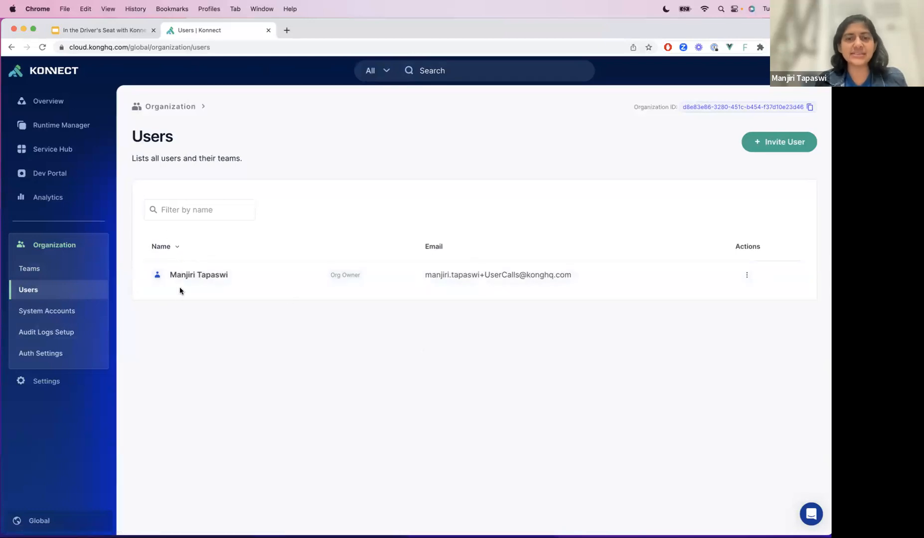
mouse_move(351, 277)
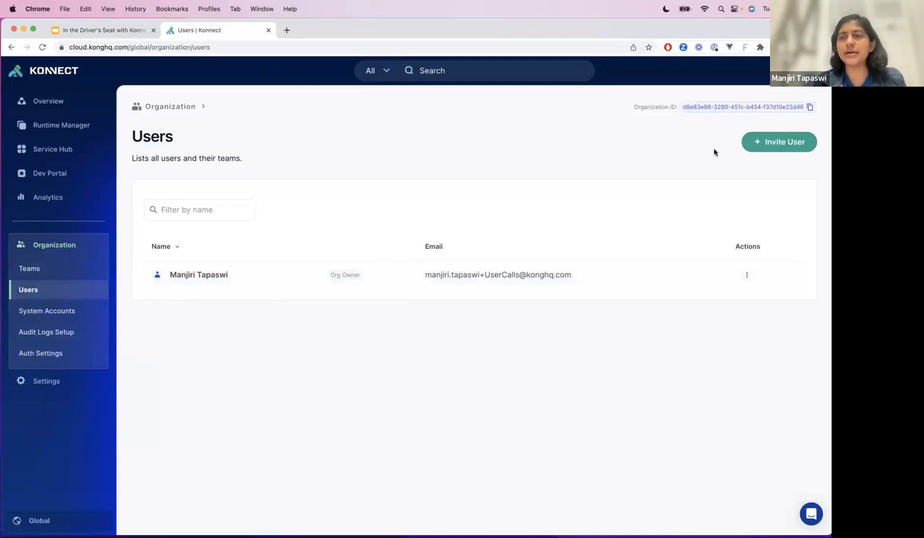
left_click(754, 148)
left_click(337, 237)
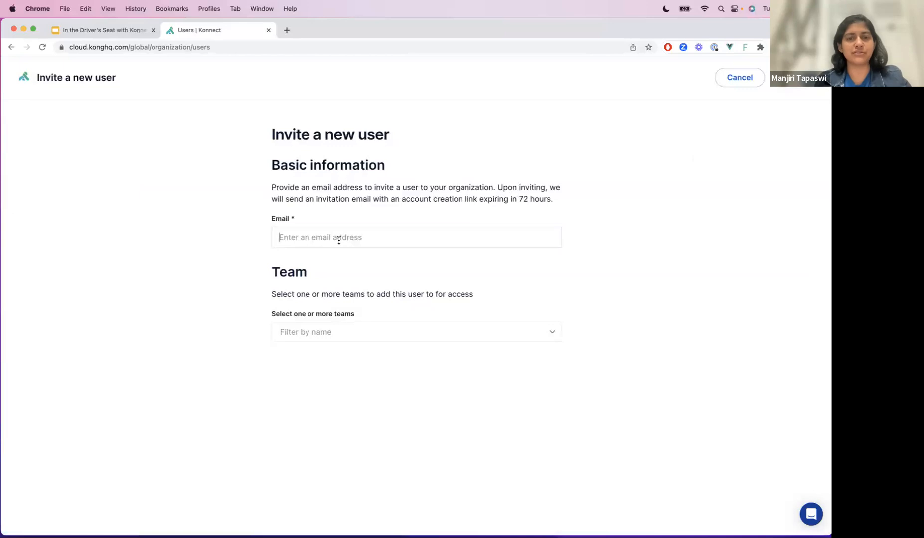
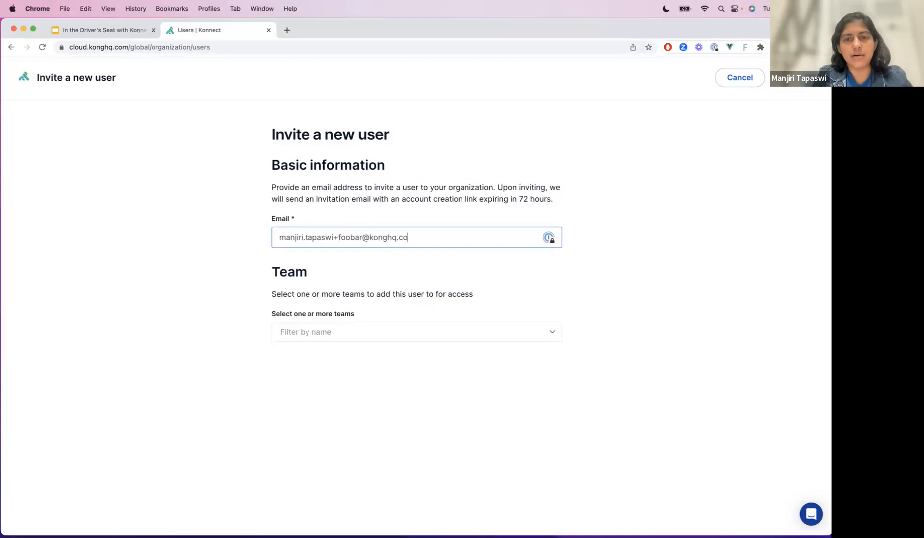
- Add the invitee to the Analytics Viewer and Organization Admin Readonly teams and send the invitation
left_click(340, 341)
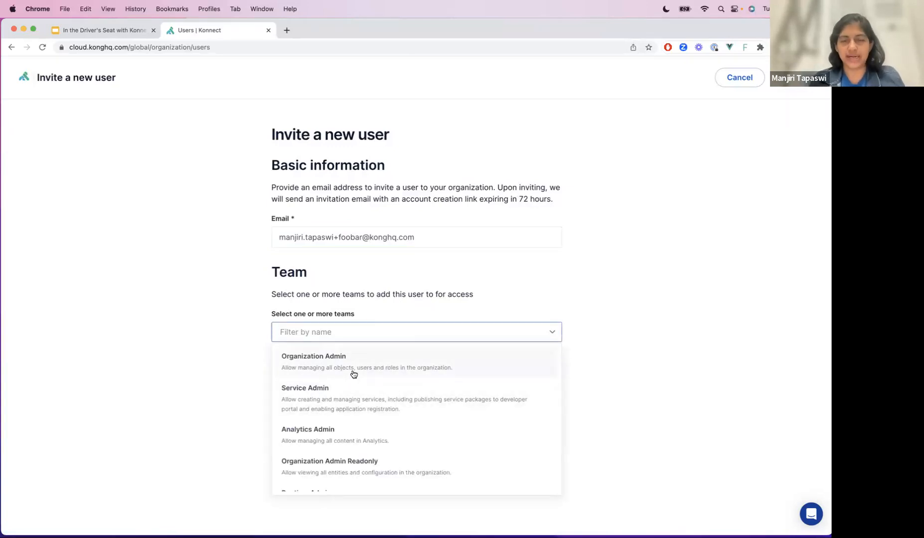
scroll(367, 437, "down", 3)
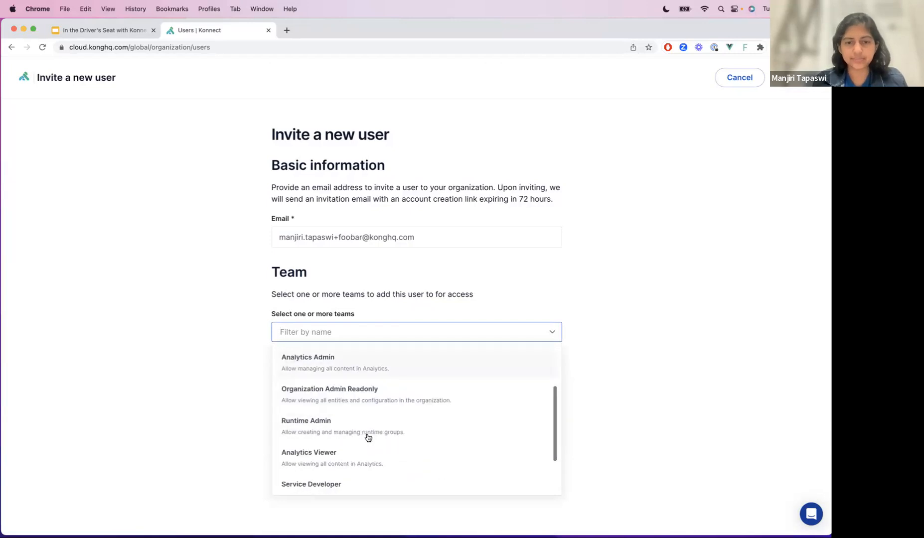
scroll(377, 443, "down", 1)
left_click(376, 442)
scroll(377, 446, "down", 1)
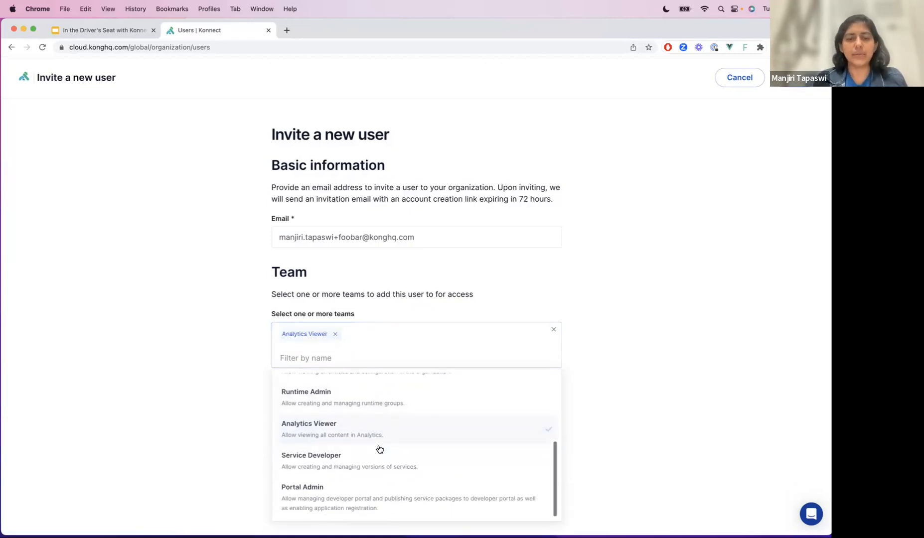
scroll(377, 426, "up", 2)
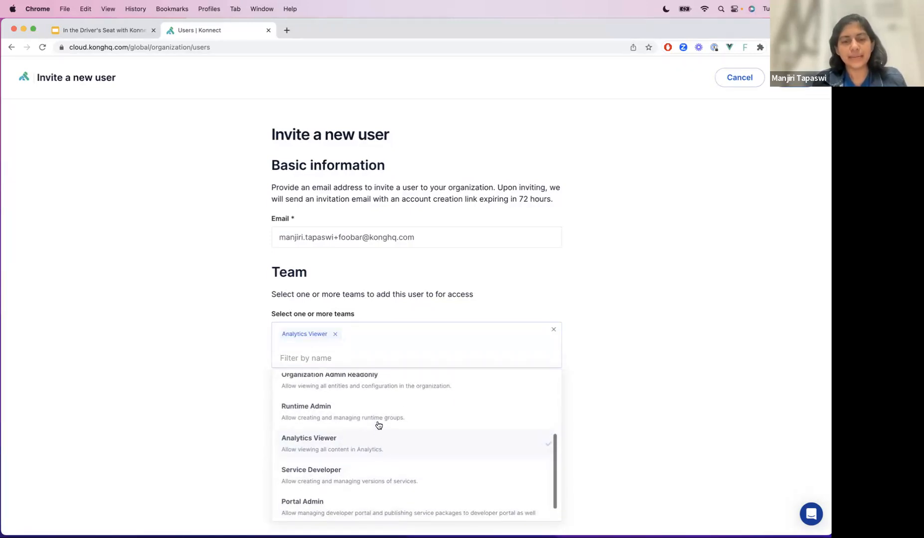
left_click(381, 422)
left_click(597, 257)
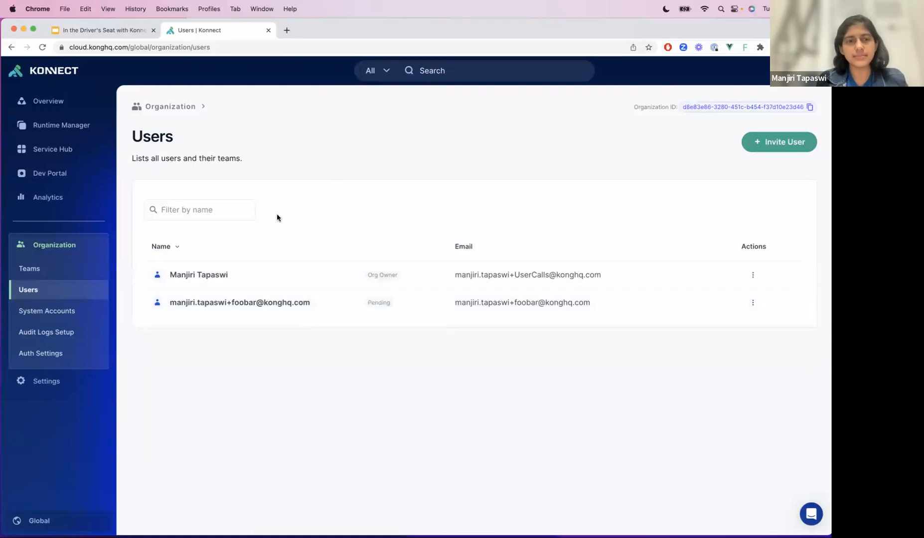
- Open the pending invited user and remove their membership in the Analytics Viewer and Organization Admin Readonly teams
left_click(217, 306)
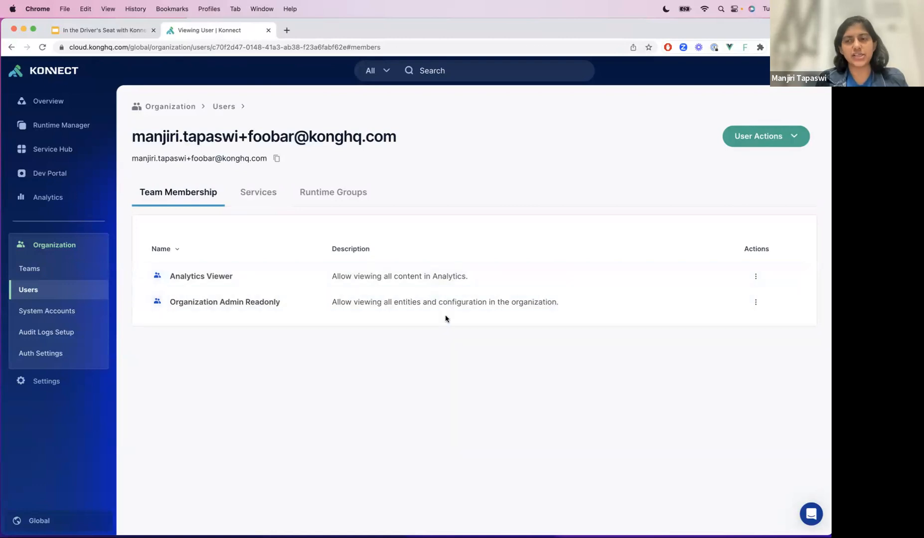
left_click(754, 276)
left_click(719, 333)
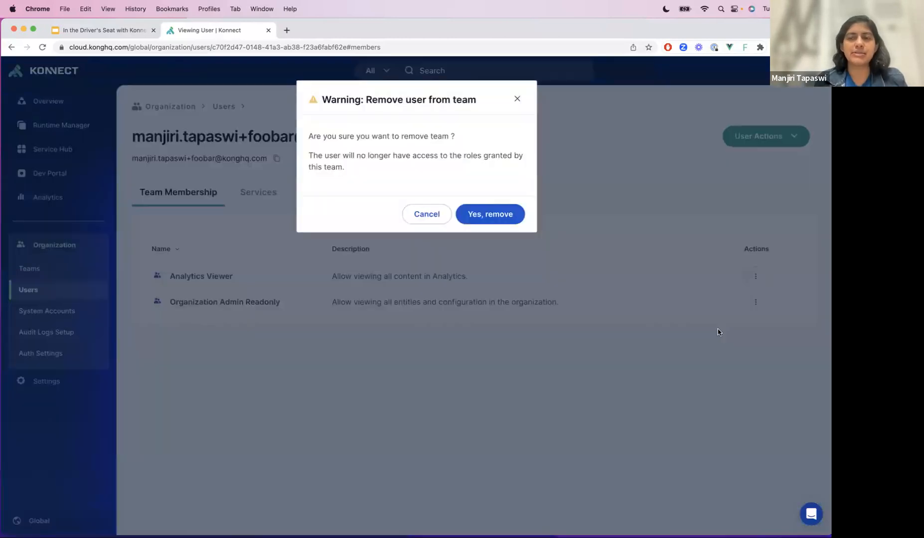
left_click(503, 224)
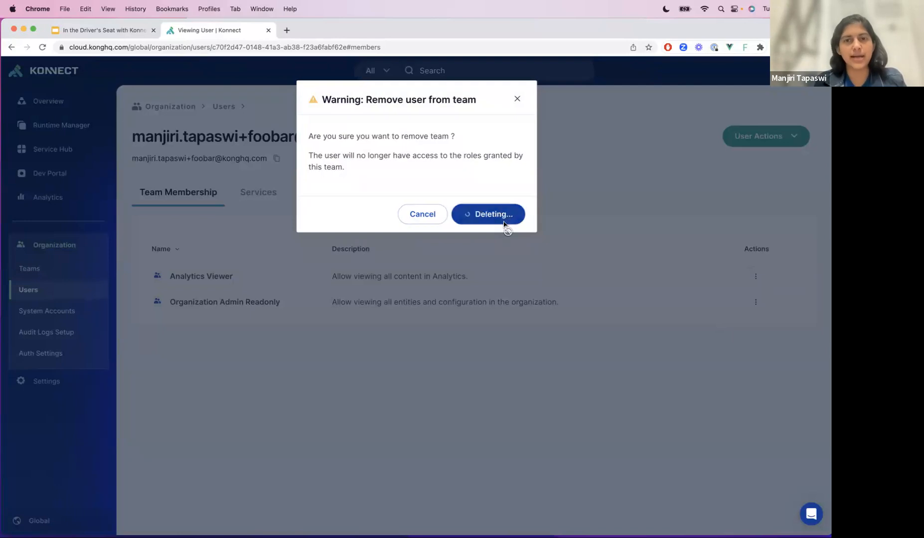
left_click(756, 277)
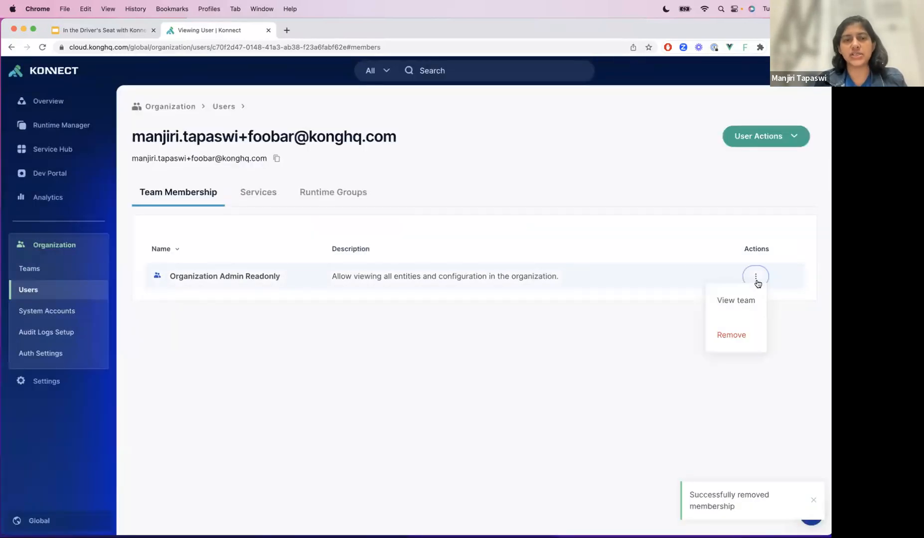
left_click(719, 335)
left_click(491, 218)
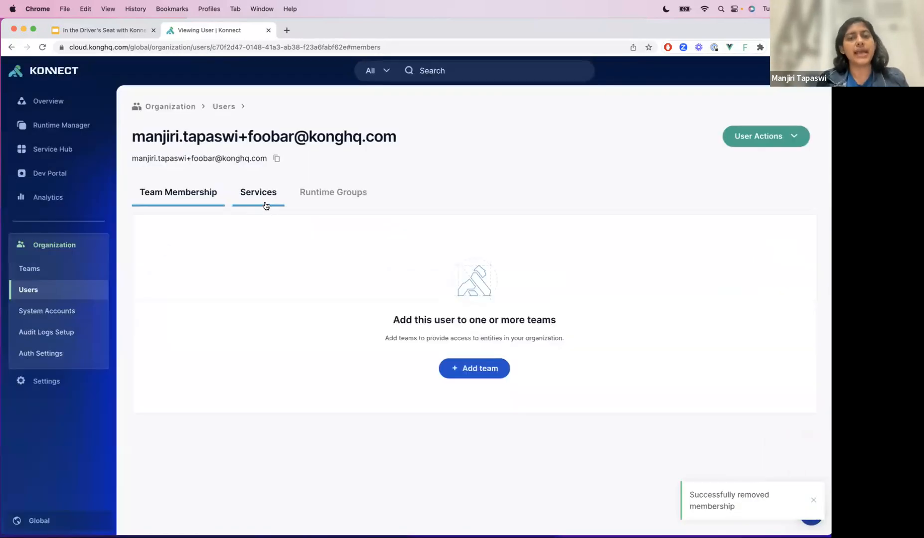
- Assign the invited user the Publisher role on all service instances in the EU (Europe) region and save
left_click(268, 204)
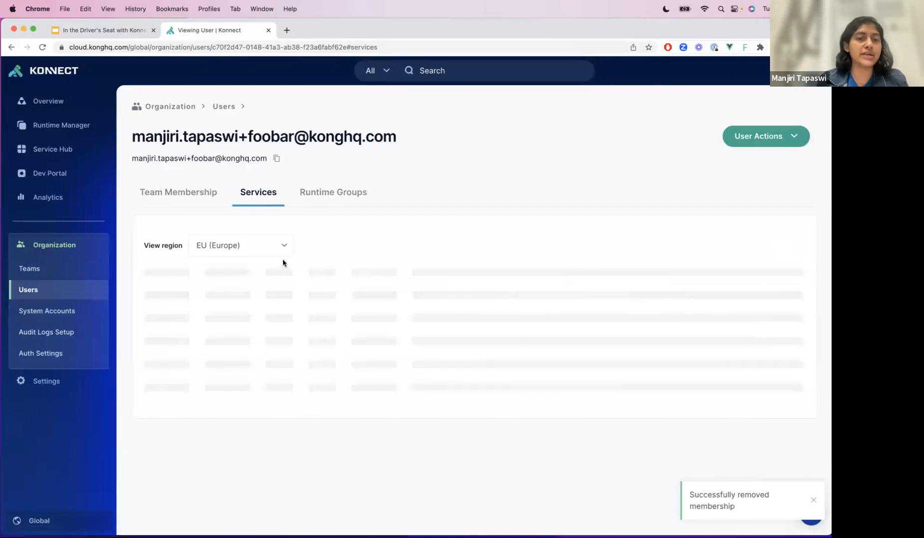
left_click(448, 410)
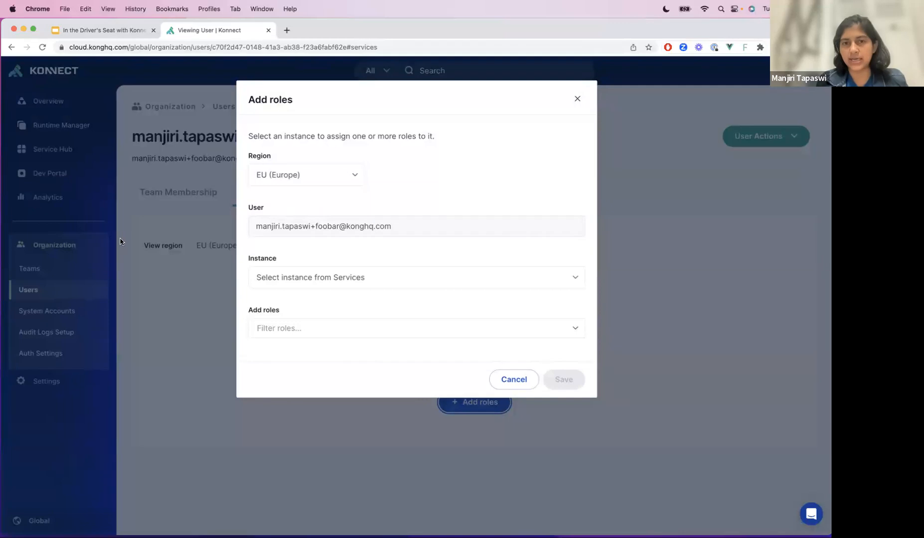
left_click(333, 176)
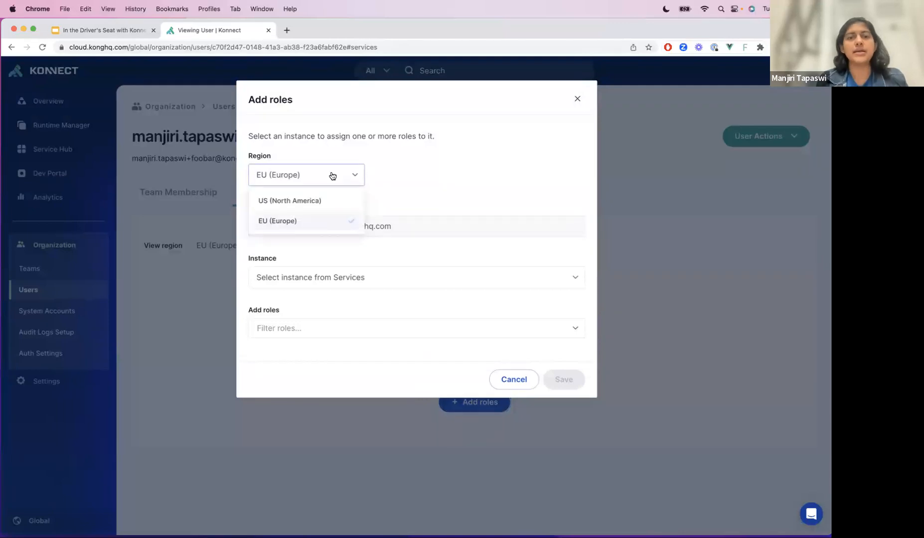
left_click(442, 174)
left_click(392, 277)
left_click(331, 305)
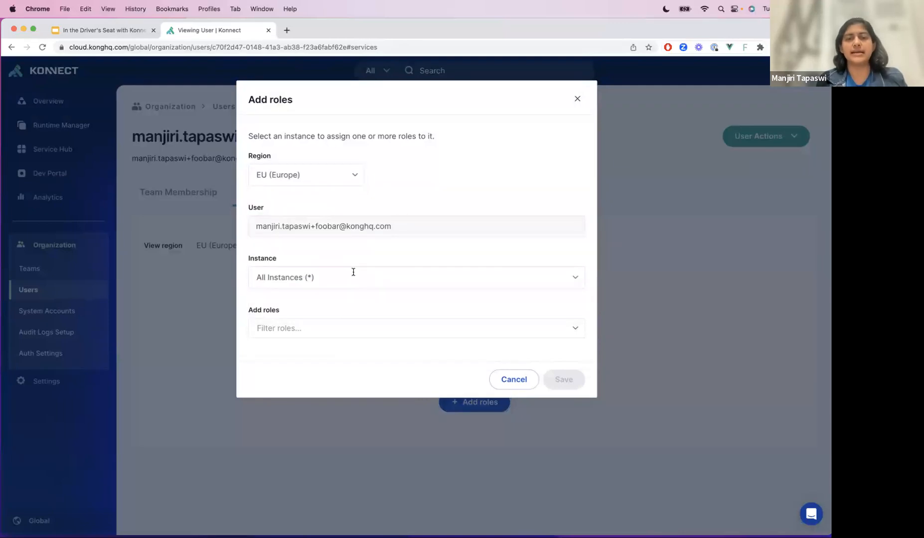
left_click(353, 329)
scroll(349, 421, "down", 5)
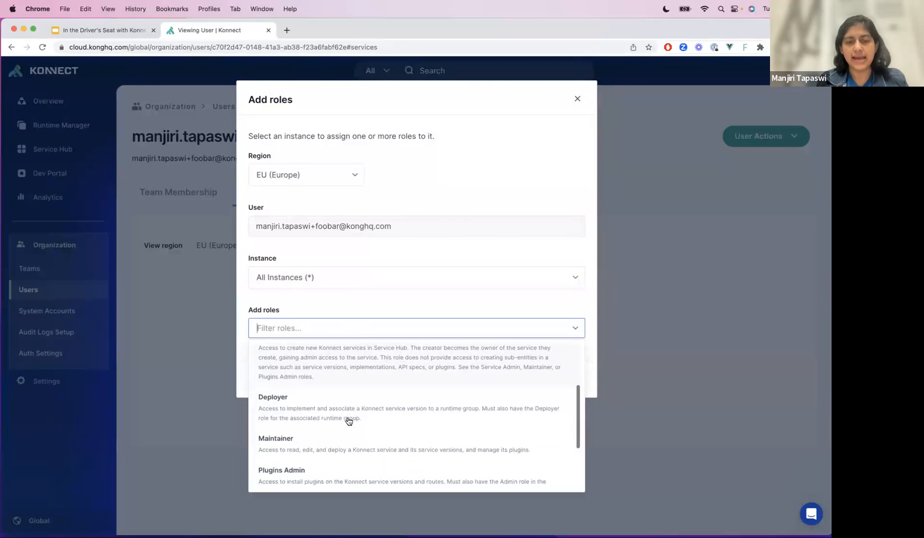
left_click(320, 436)
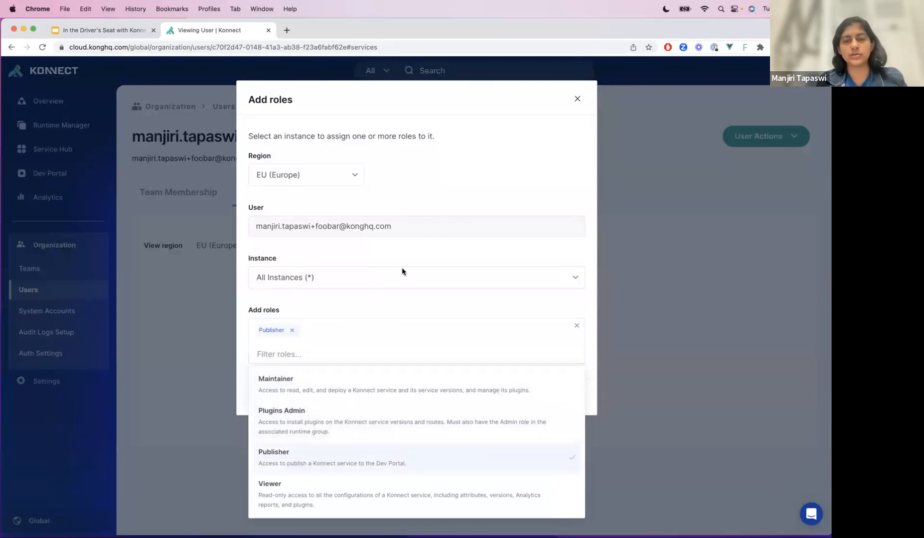
left_click(397, 314)
left_click(553, 386)
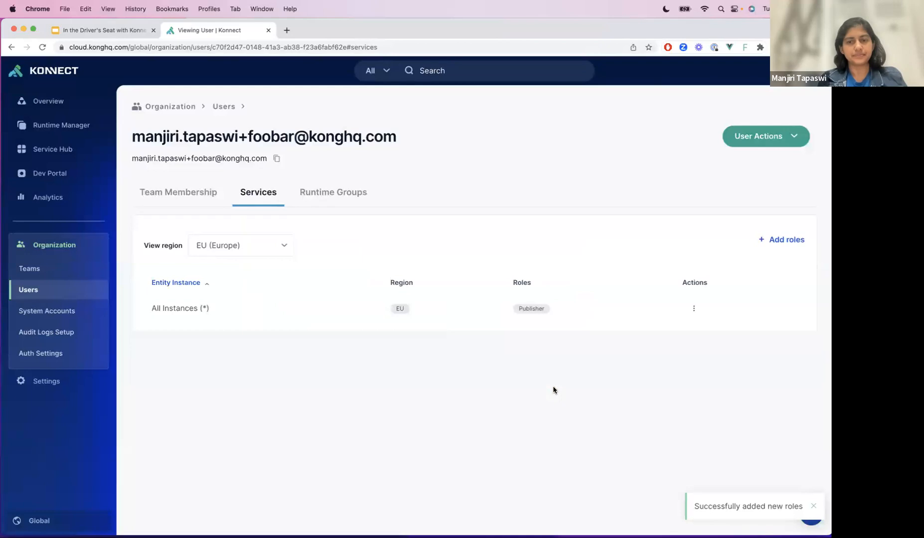
- Add the Deployer, Creator and Maintainer service roles to the user for all instances in the EU (Europe) region and save
left_click(786, 239)
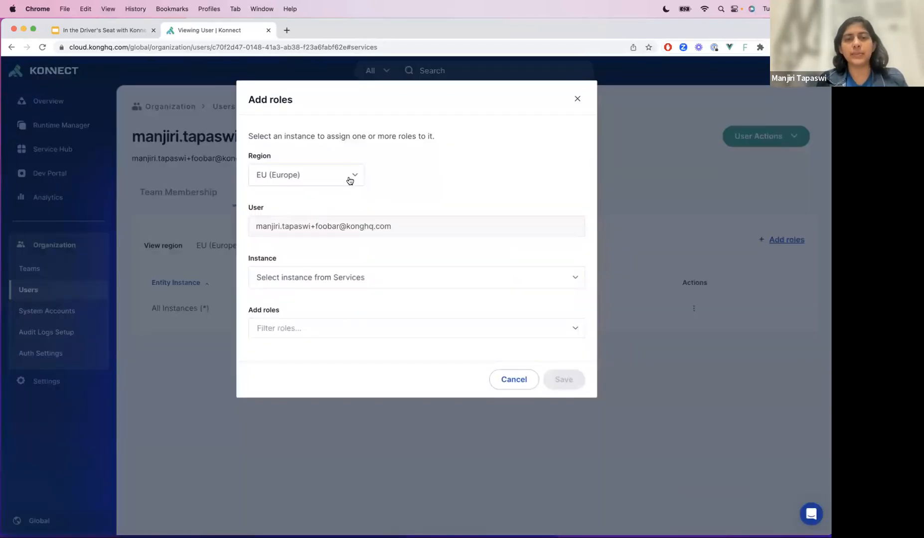
left_click(352, 274)
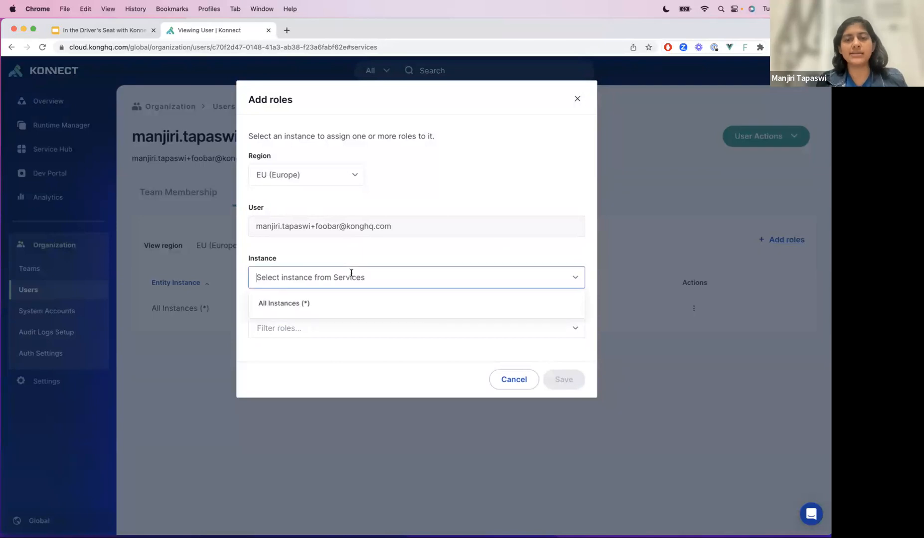
left_click(336, 300)
left_click(322, 328)
scroll(338, 435, "down", 1)
left_click(338, 435)
left_click(329, 458)
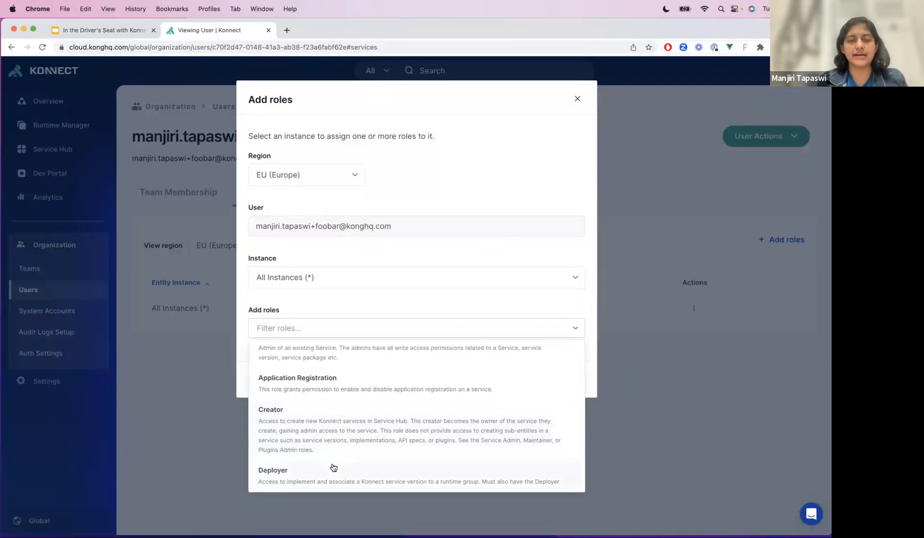
left_click(331, 467)
scroll(335, 452, "down", 1)
left_click(353, 404)
scroll(352, 461, "down", 3)
left_click(351, 414)
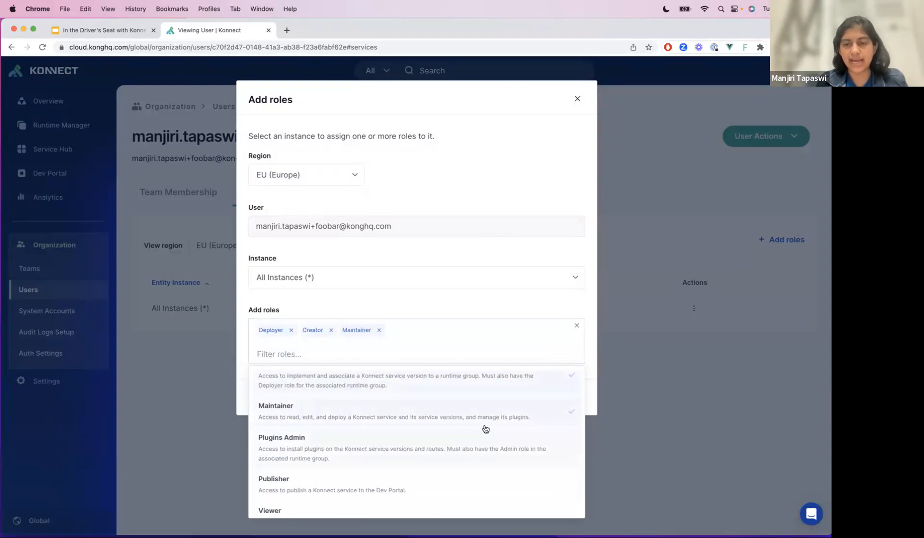
left_click(495, 300)
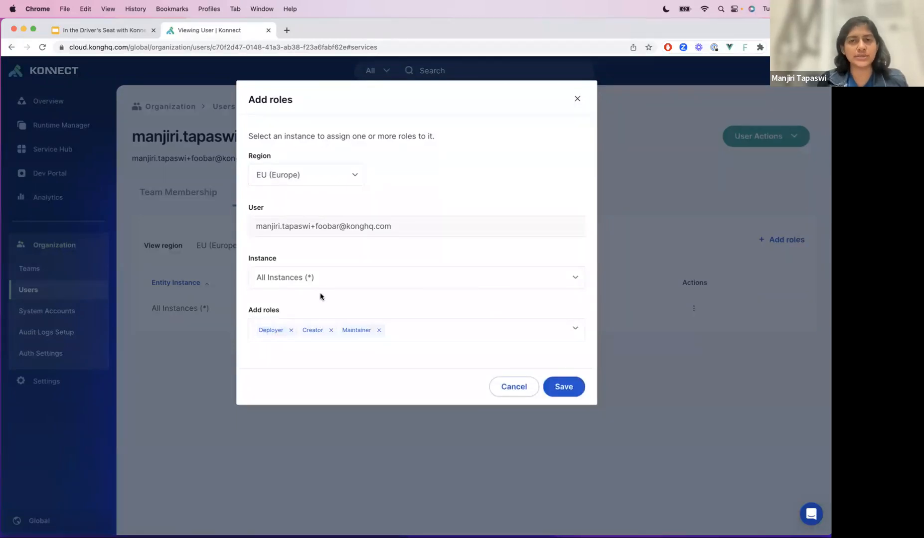
left_click(554, 393)
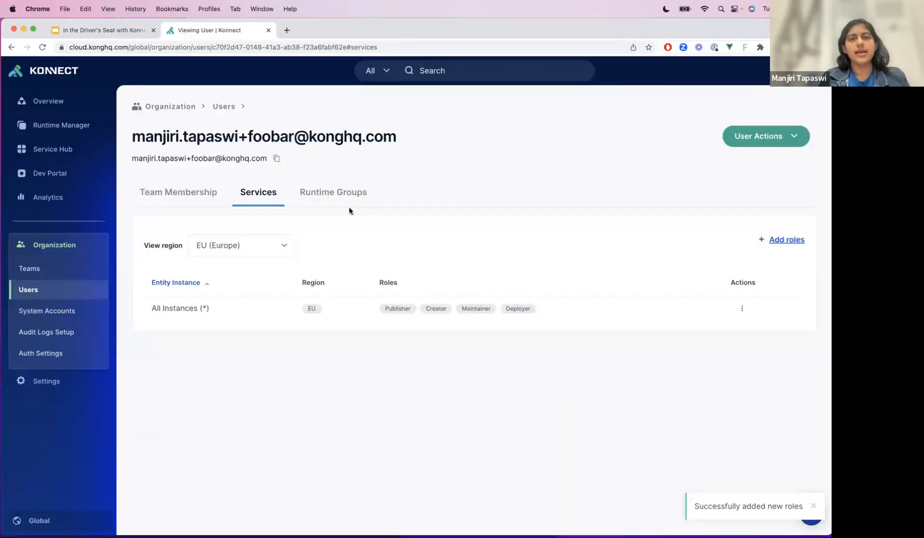
- Start a runtime group role assignment for the user in the US (North America) region on the default instance
left_click(353, 208)
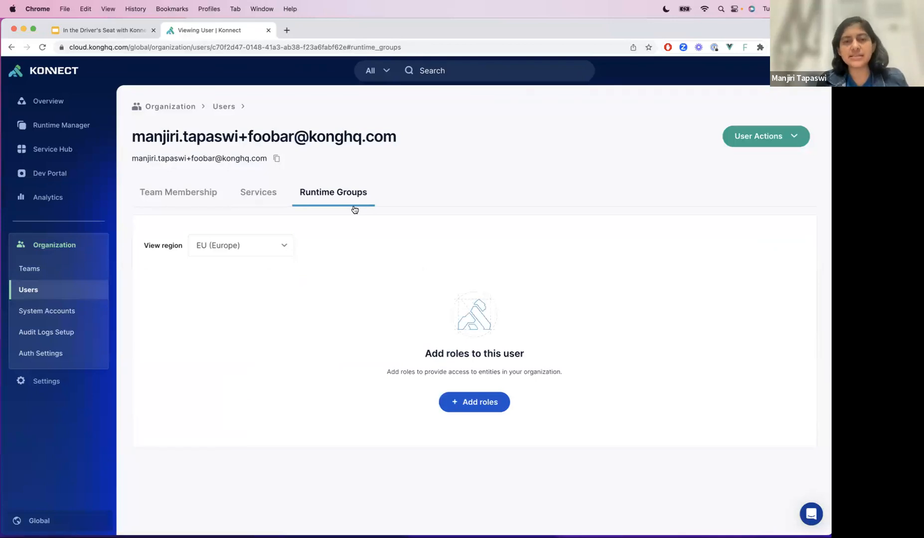
left_click(279, 238)
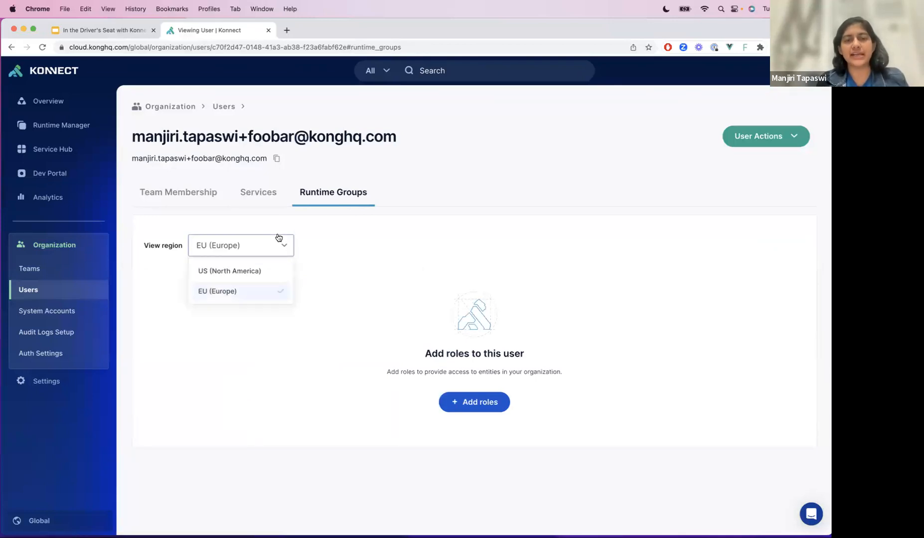
left_click(262, 271)
left_click(497, 403)
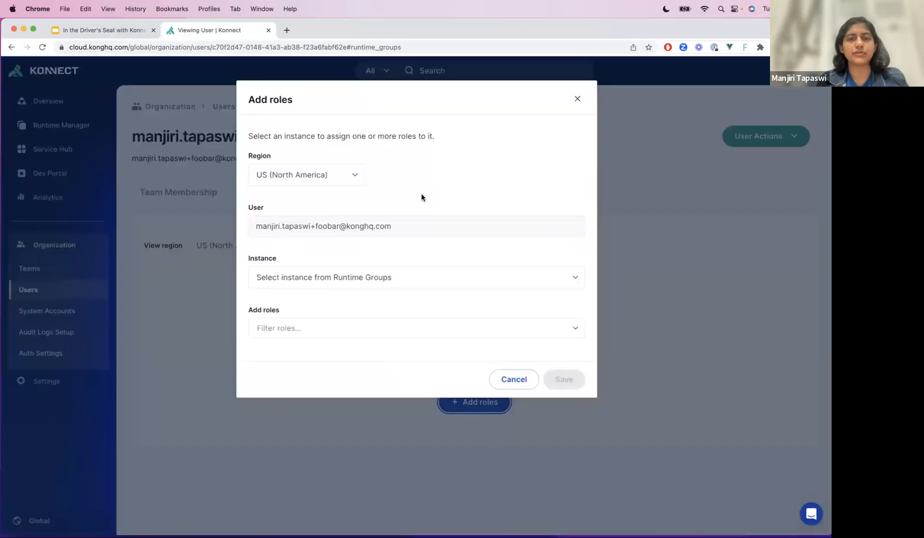
left_click(372, 279)
left_click(313, 329)
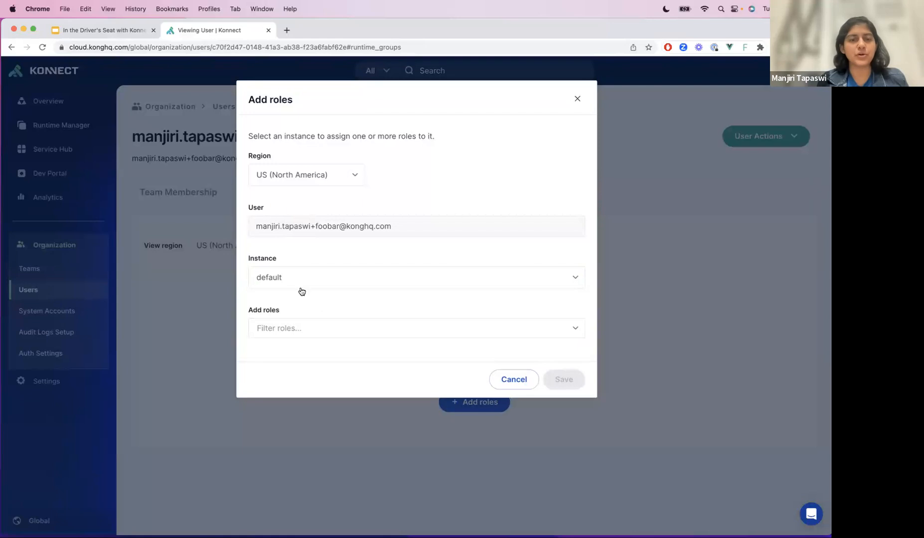
- Give the user the Consumer Admin, Gateway Service Admin and Route Admin roles on the default runtime group and save
left_click(422, 330)
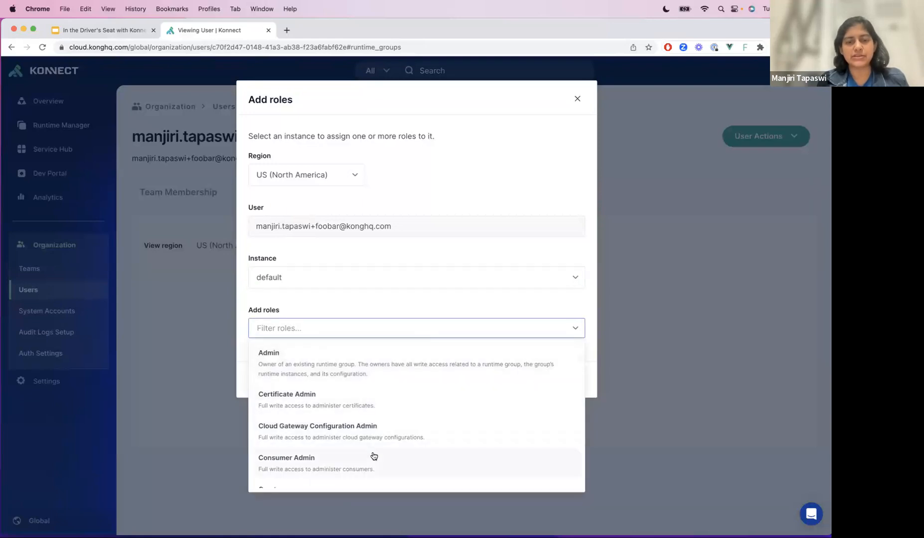
scroll(374, 456, "down", 3)
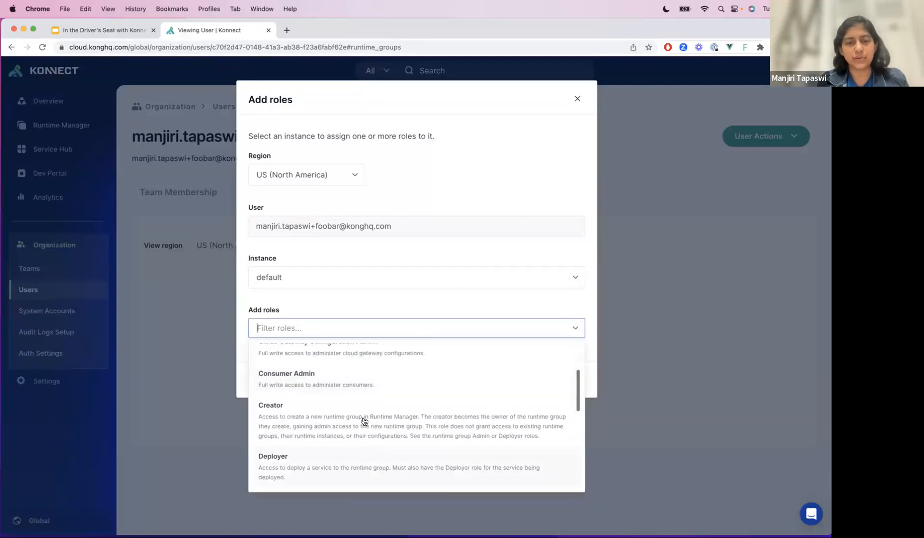
left_click(320, 384)
scroll(357, 438, "down", 3)
left_click(355, 388)
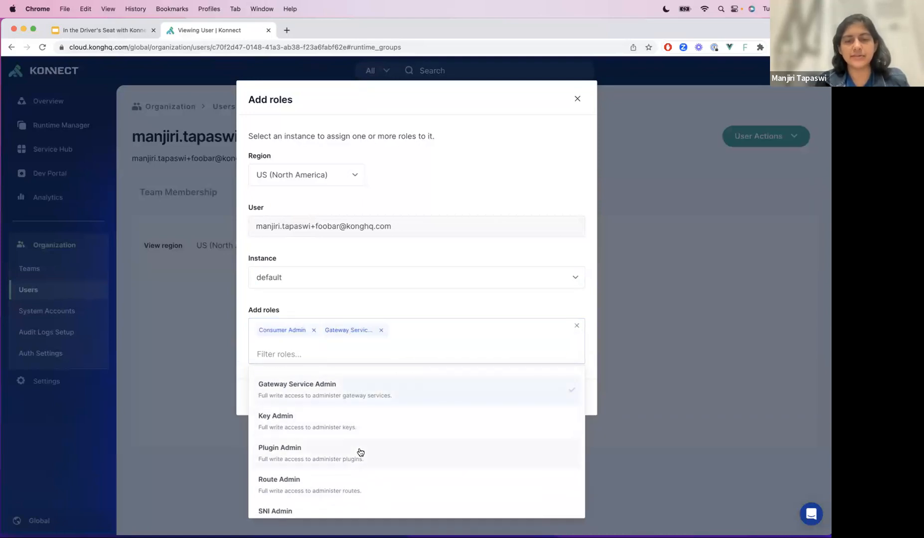
left_click(356, 478)
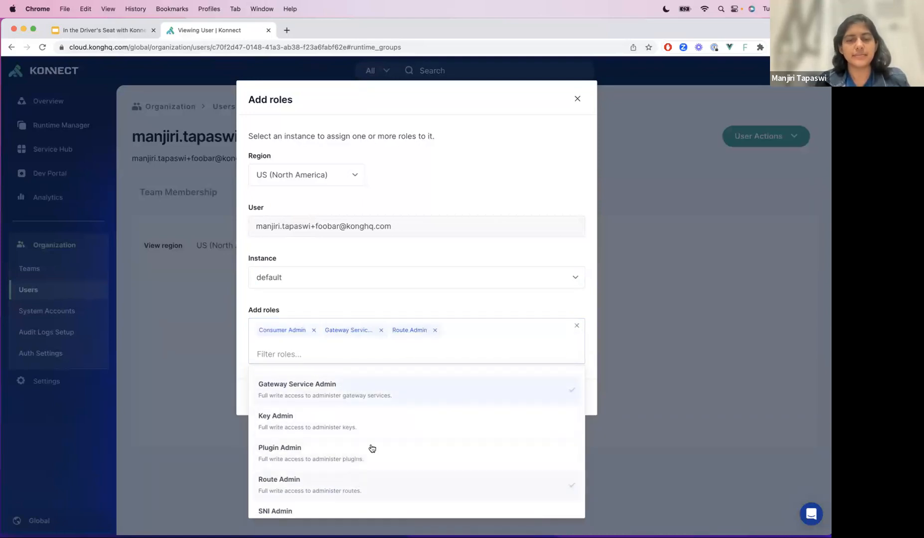
left_click(457, 301)
left_click(563, 387)
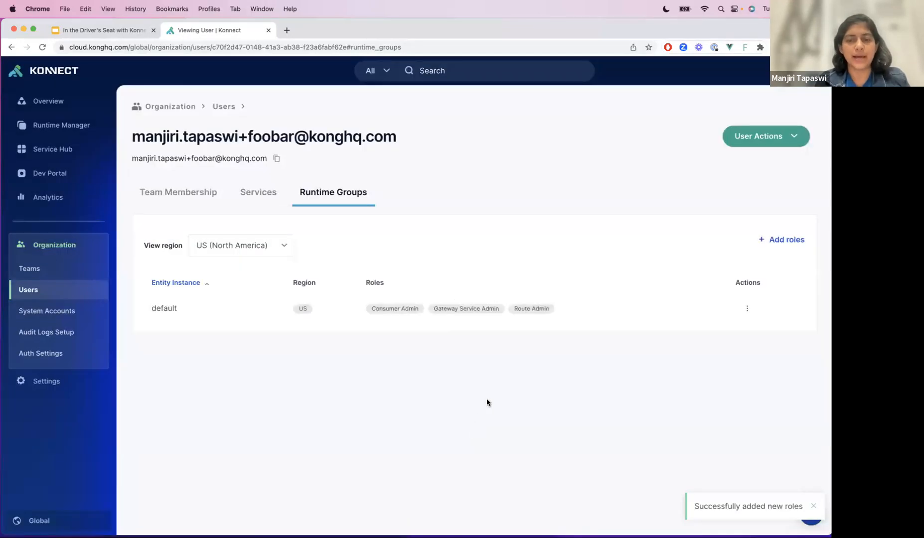
- Assign the user the Admin, Plugin Admin and Vault Admin roles on all runtime group instances in the US (North America) region and save
left_click(771, 241)
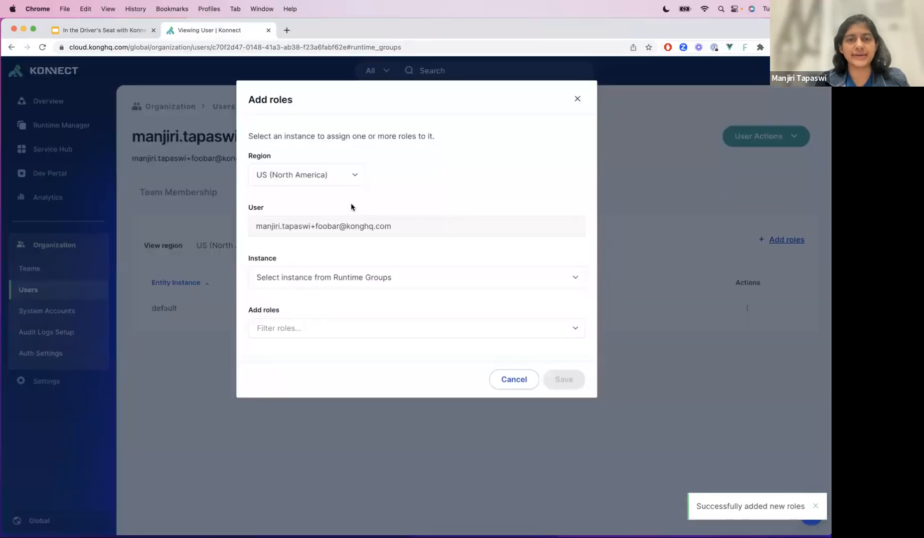
left_click(333, 279)
left_click(315, 309)
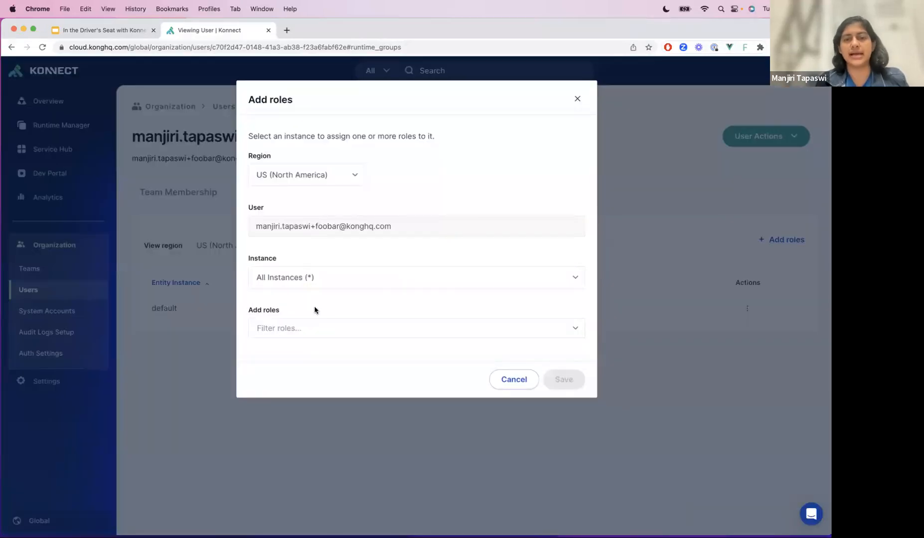
left_click(314, 324)
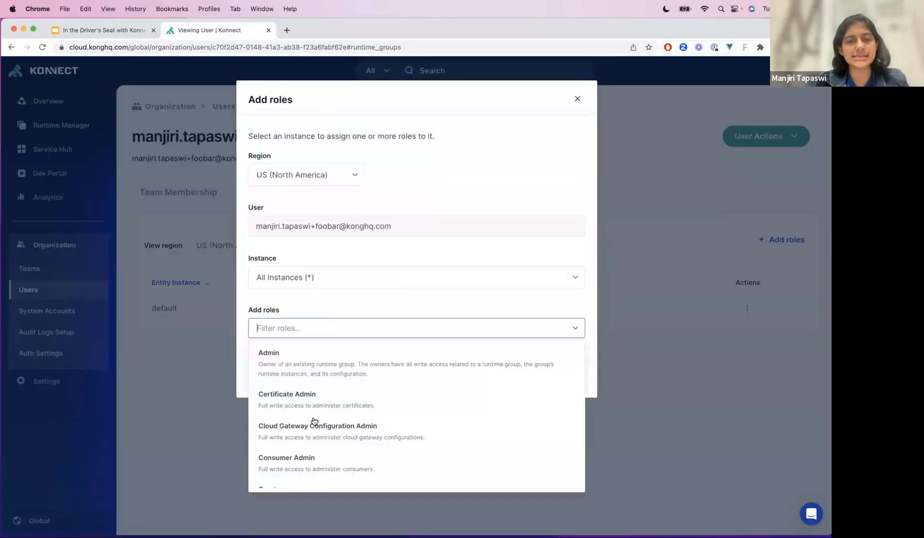
left_click(319, 376)
left_click(366, 320)
left_click(355, 334)
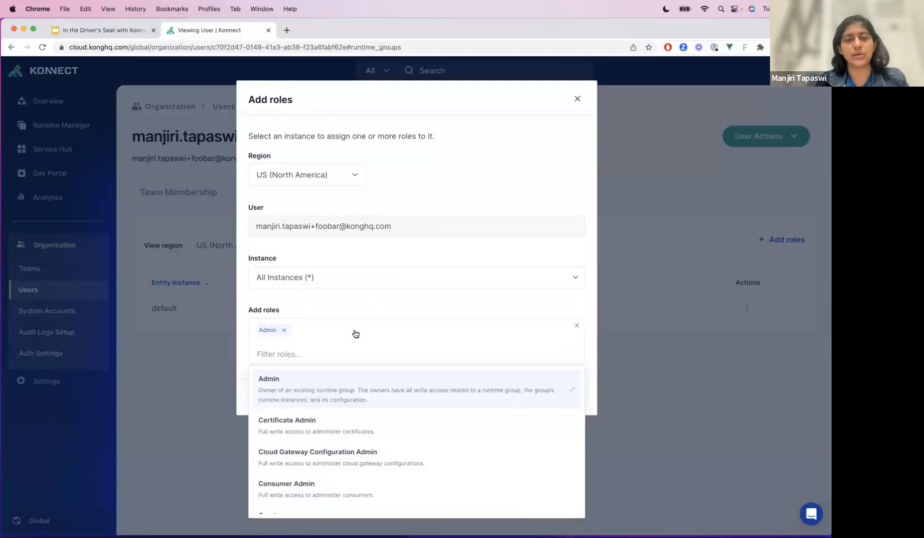
scroll(332, 438, "down", 5)
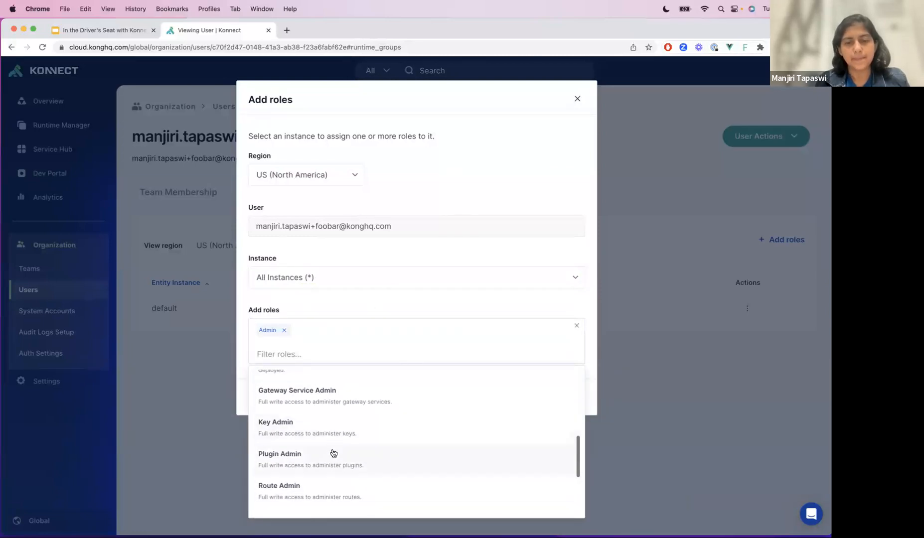
left_click(323, 454)
scroll(323, 478, "down", 5)
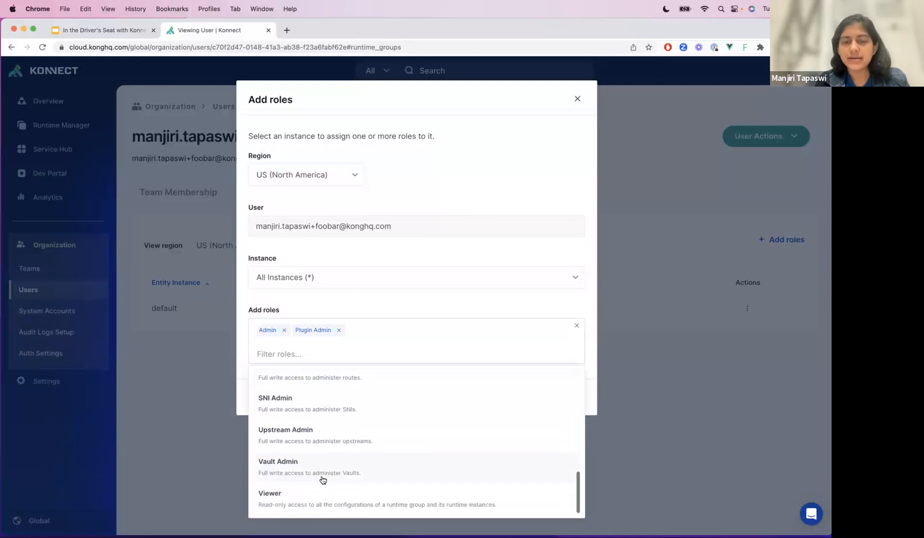
left_click(319, 467)
left_click(321, 321)
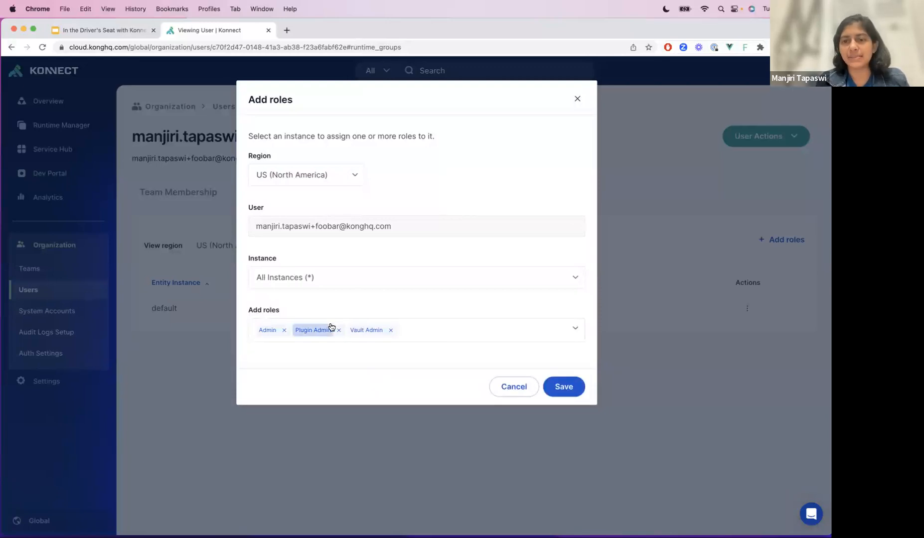
left_click(554, 388)
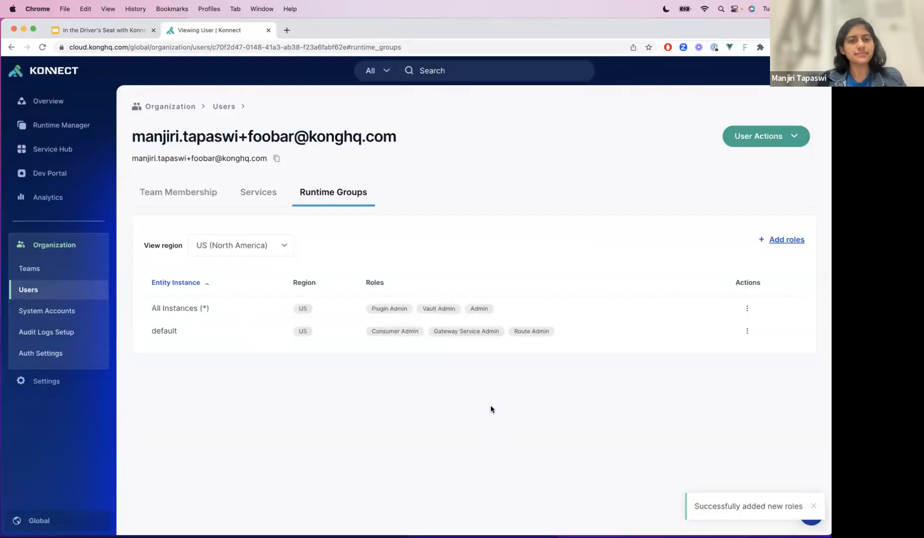
- Remove the user's runtime group roles for All Instances (*) in the US region and confirm the removal
left_click(746, 308)
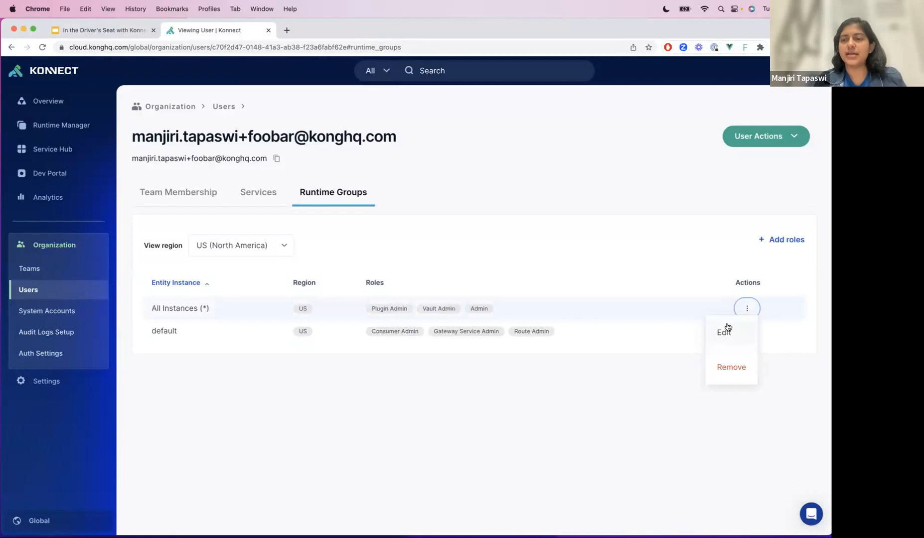
left_click(731, 367)
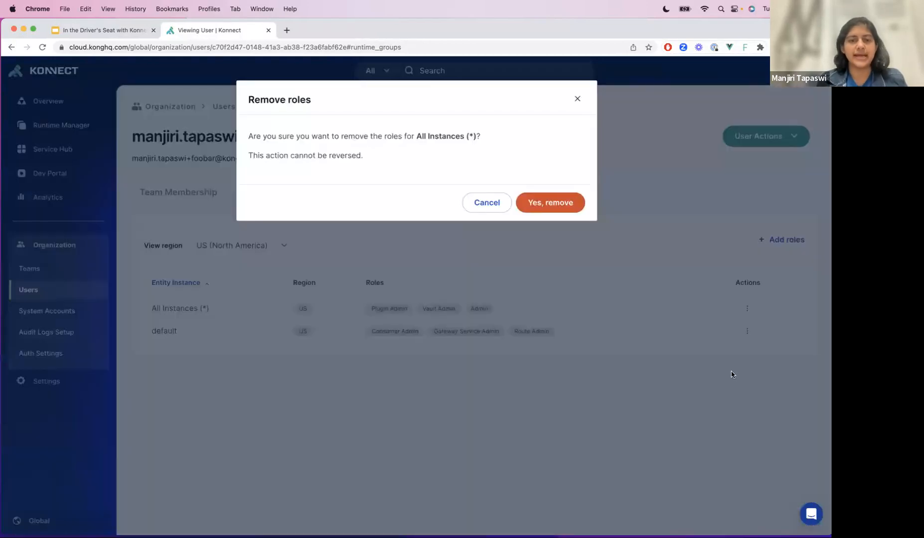
key("Return")
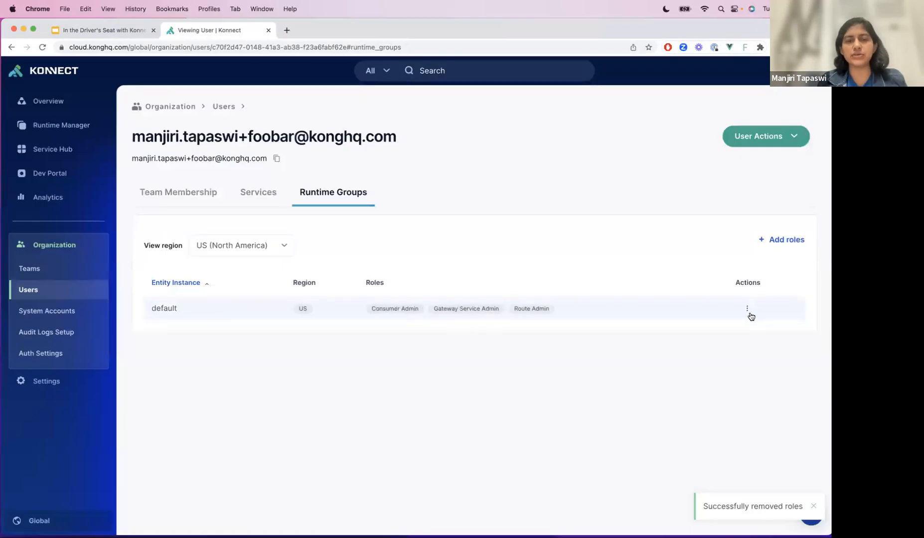
- Edit the user's roles on the default runtime group to drop Consumer Admin, and save
left_click(747, 309)
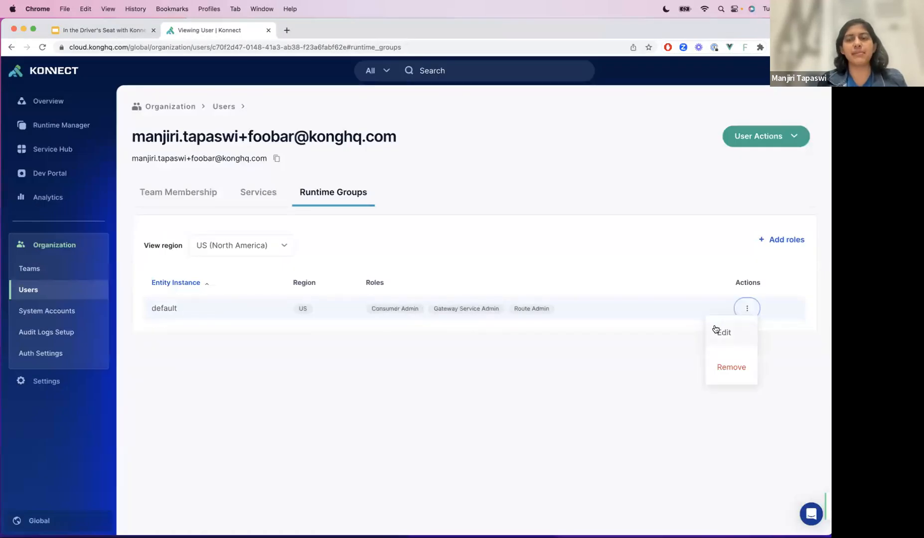
left_click(717, 331)
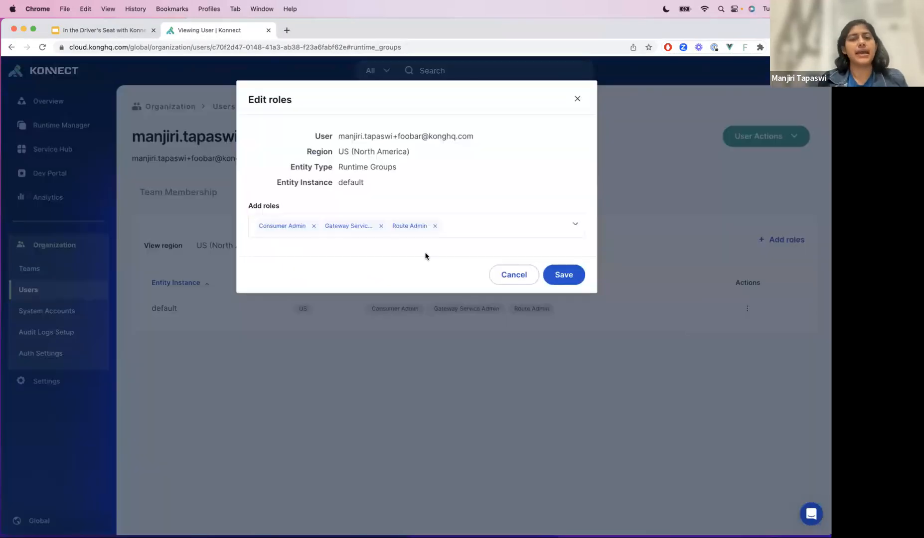
left_click(313, 226)
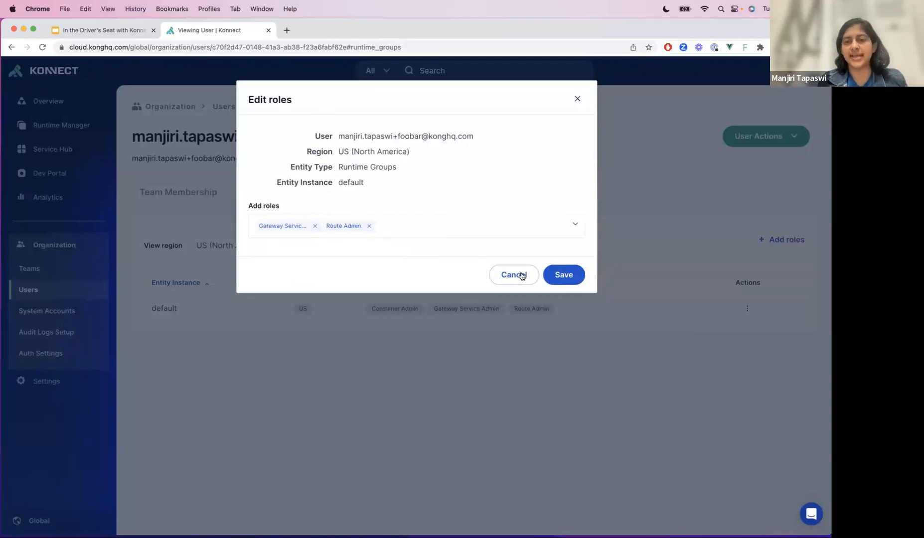
left_click(562, 279)
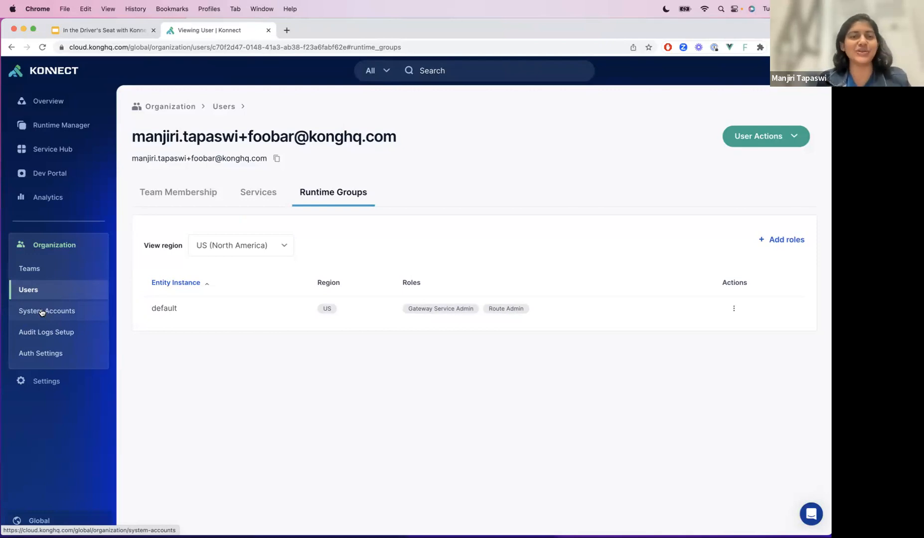
- Start creating a system account in the organization and name it "Lightening McQueen"
left_click(42, 311)
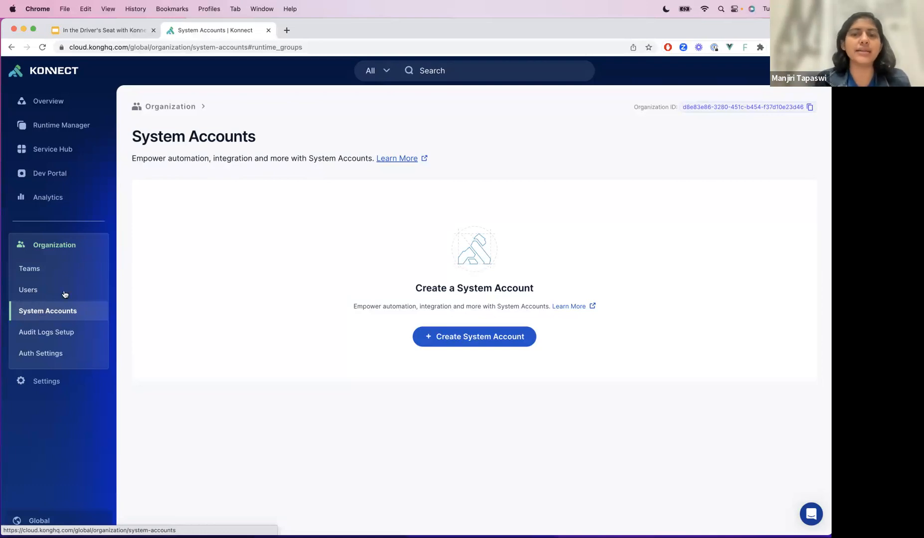
left_click(457, 337)
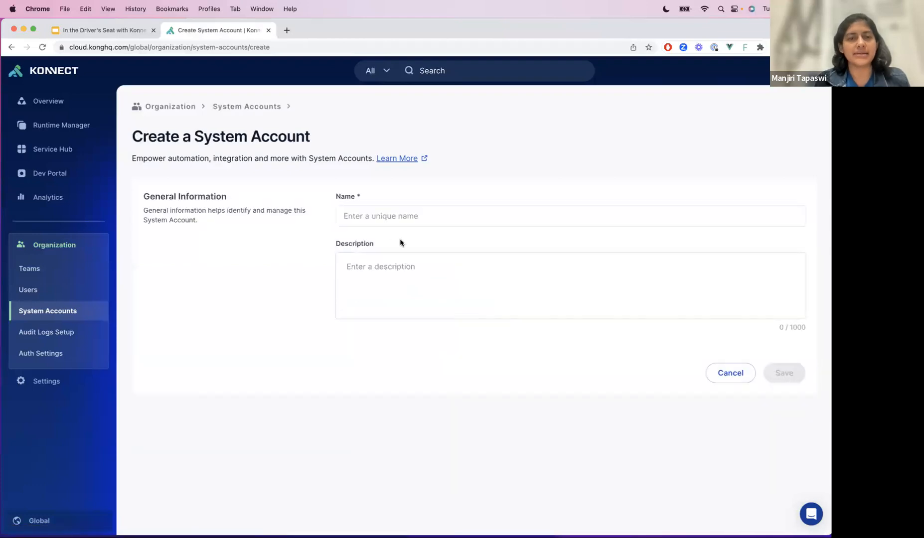
left_click(394, 220)
type("Lio")
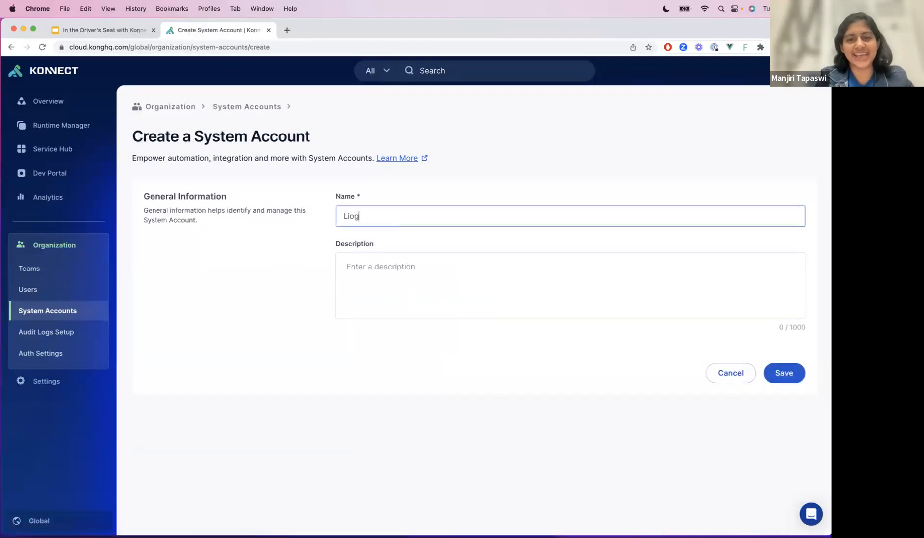
key("BackSpace")
type("ghtenbing")
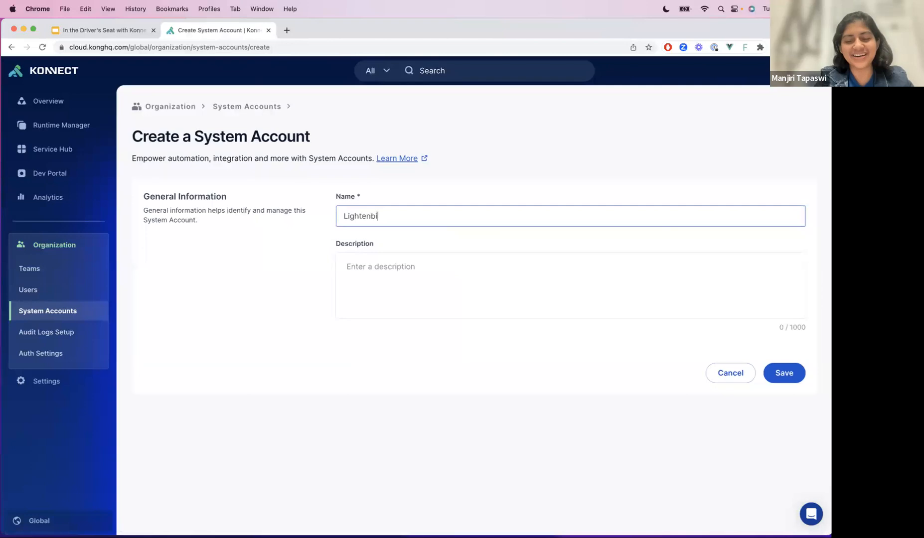
key("BackSpace")
key("BackSpace")
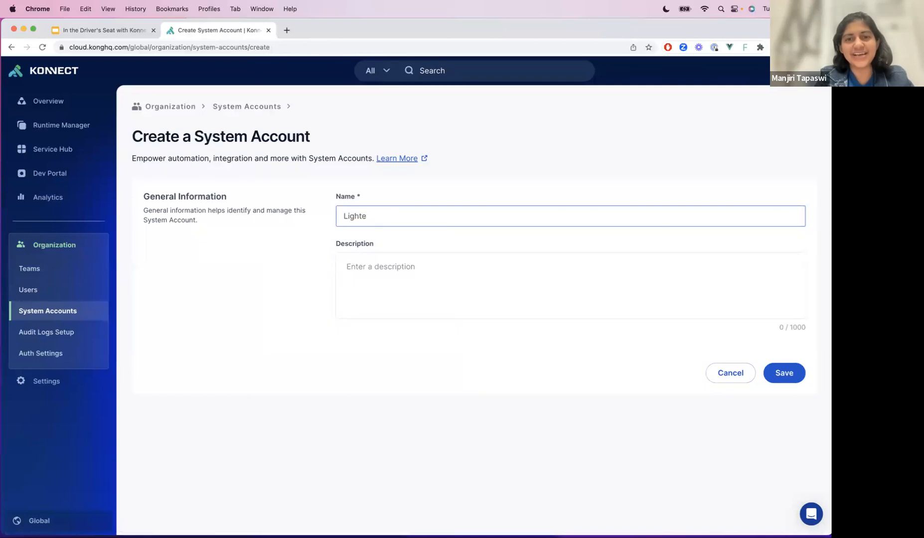
type("ening")
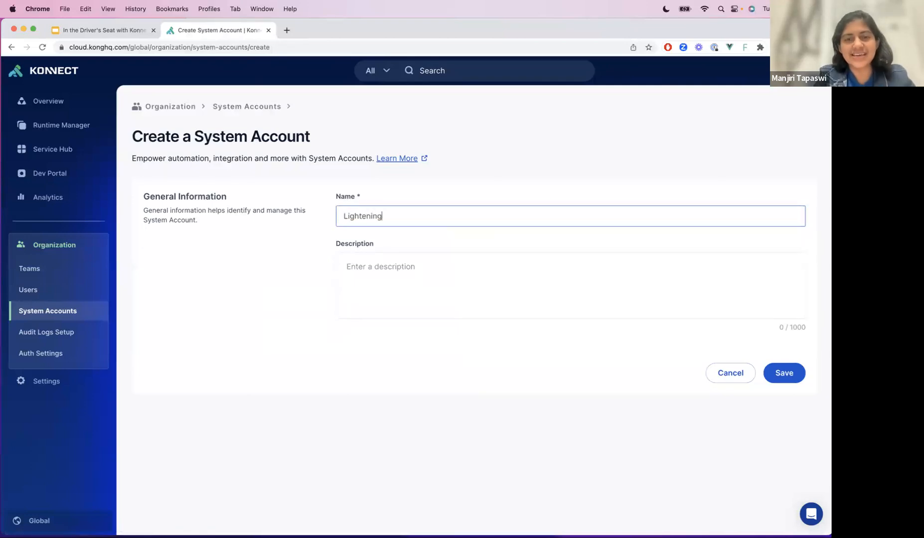
type(" McQueen")
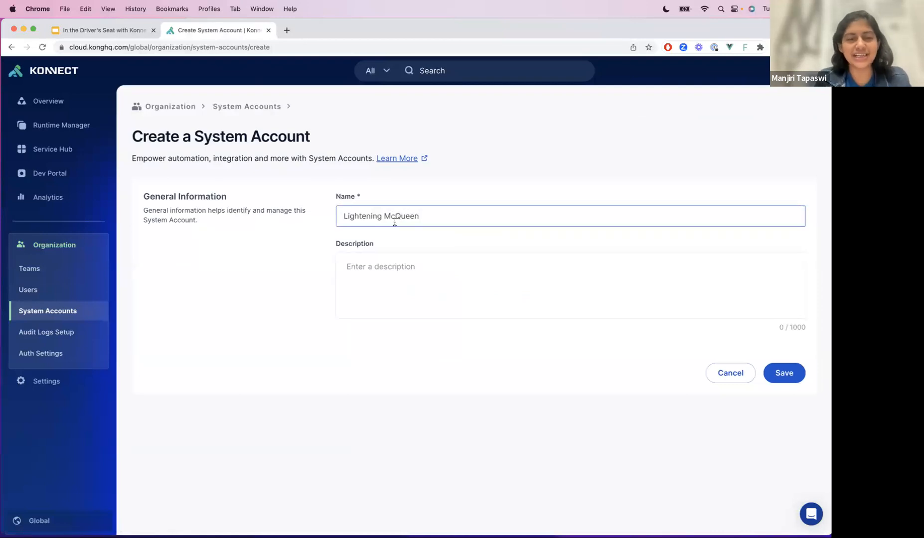
- Set the system account's description to "CarsBot" and save the account
left_click(425, 270)
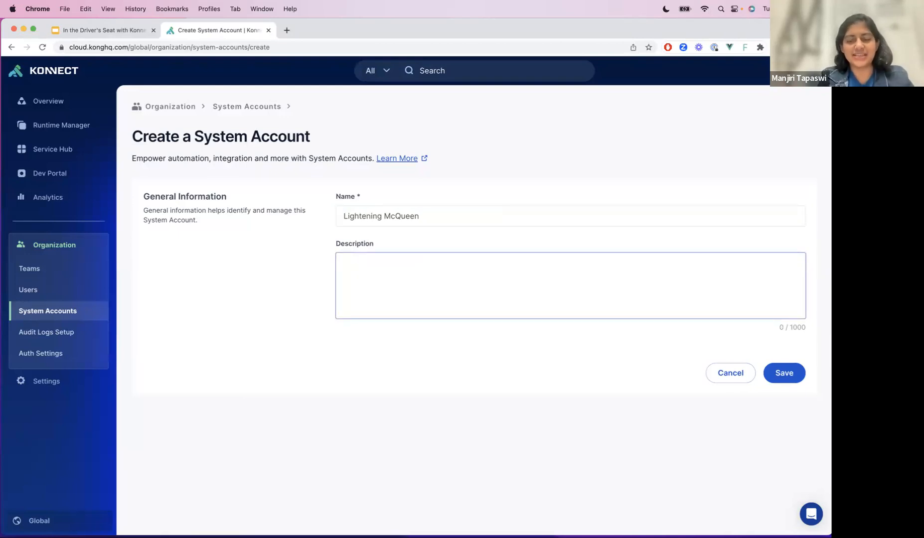
type("Ca")
type("Bot")
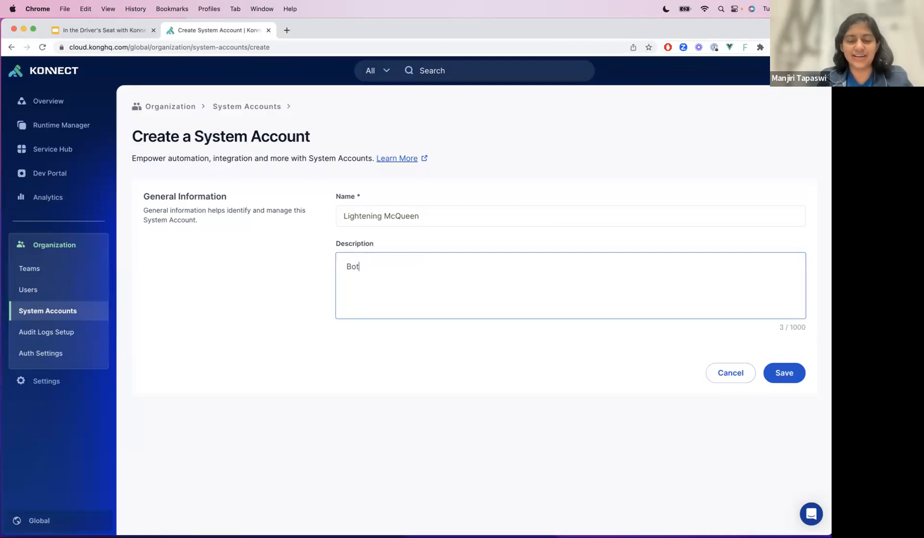
type("Cars")
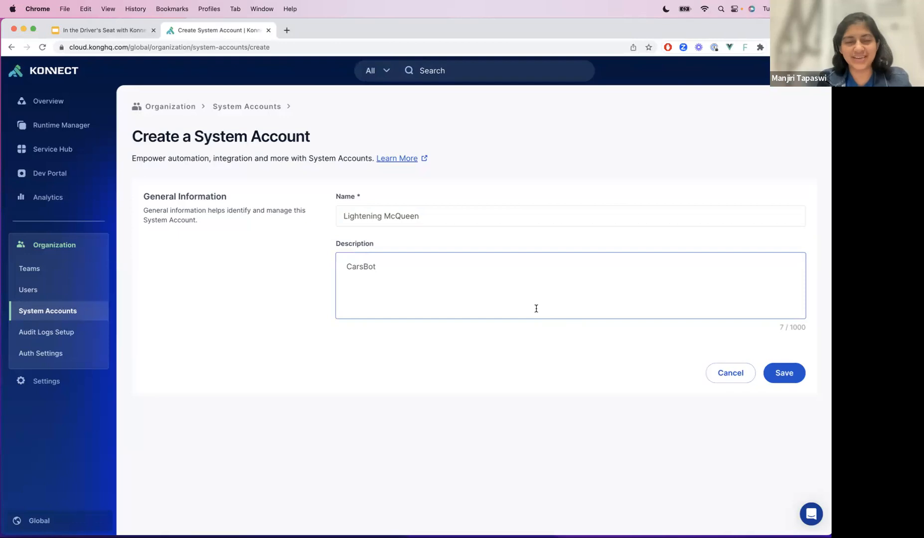
left_click(803, 381)
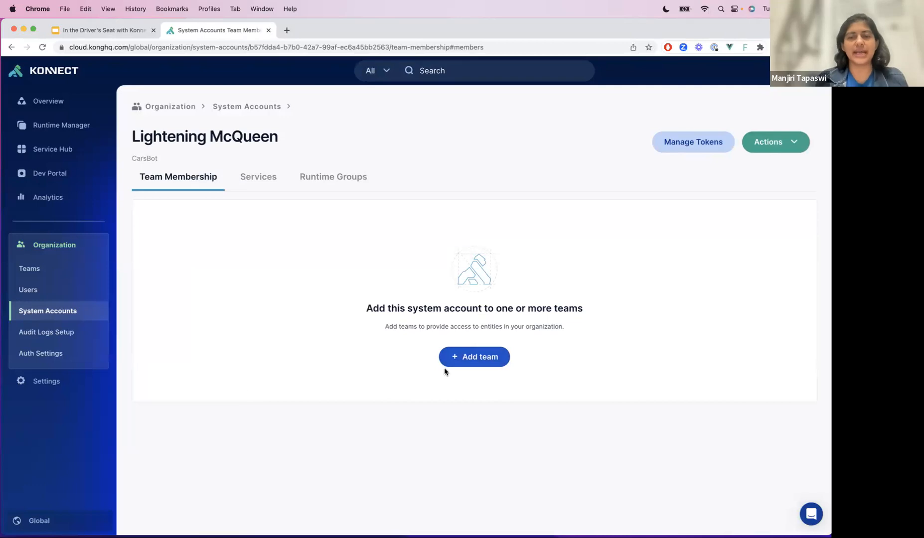
- Add the Lightening McQueen system account to the Organization Admin and Analytics Admin teams and save
left_click(471, 348)
left_click(317, 152)
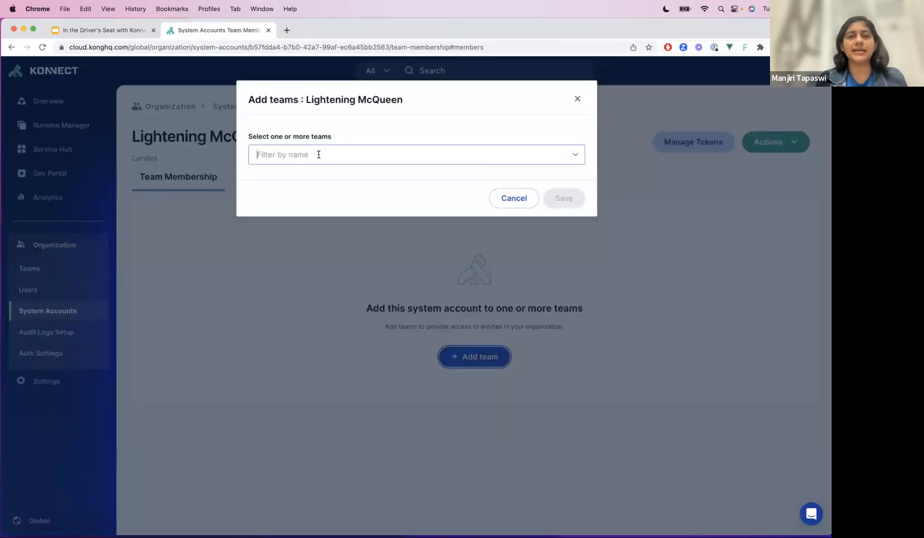
left_click(316, 182)
left_click(339, 281)
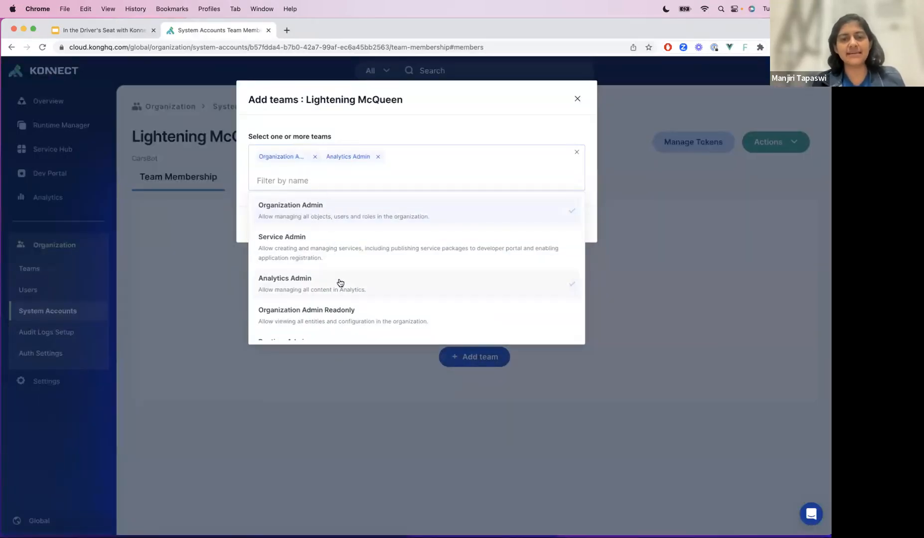
left_click(415, 129)
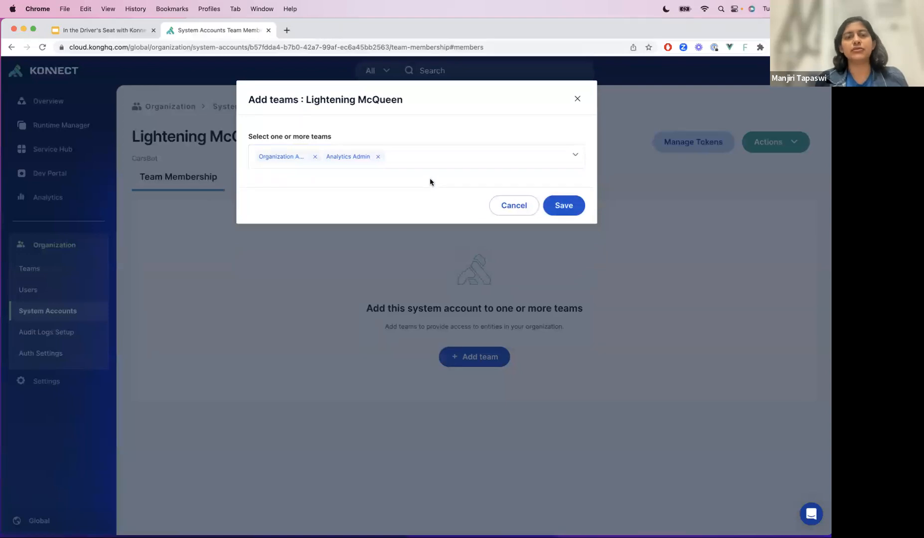
left_click(567, 206)
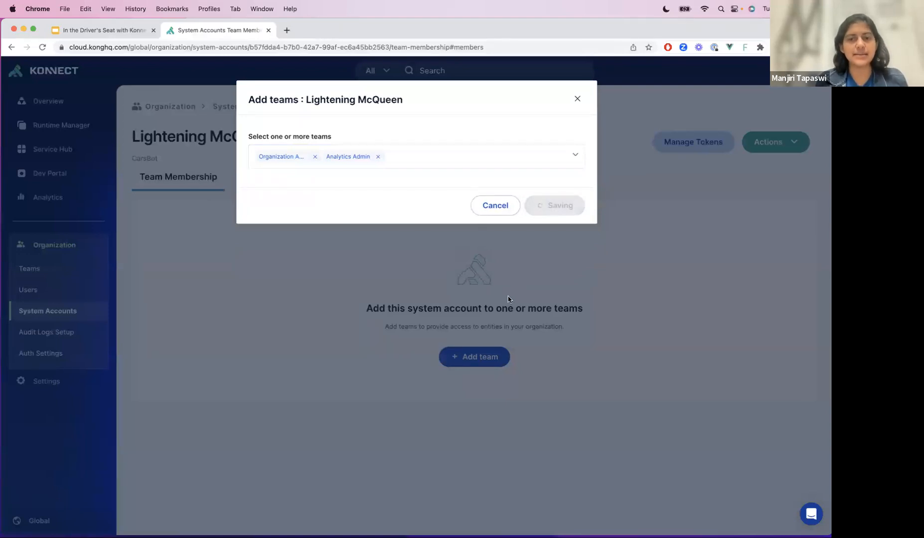
- Start a service role assignment for the system account on the FooBar instance in the US (North America) region
left_click(242, 178)
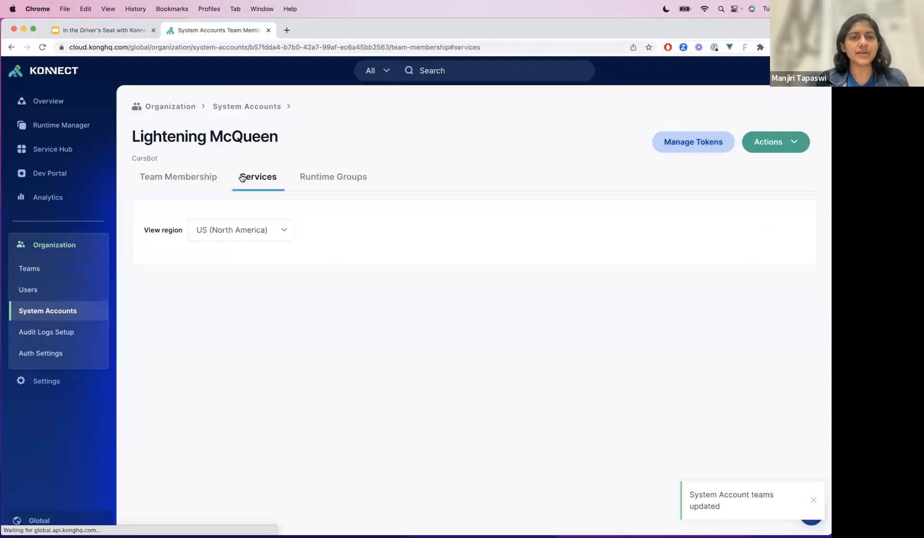
left_click(477, 386)
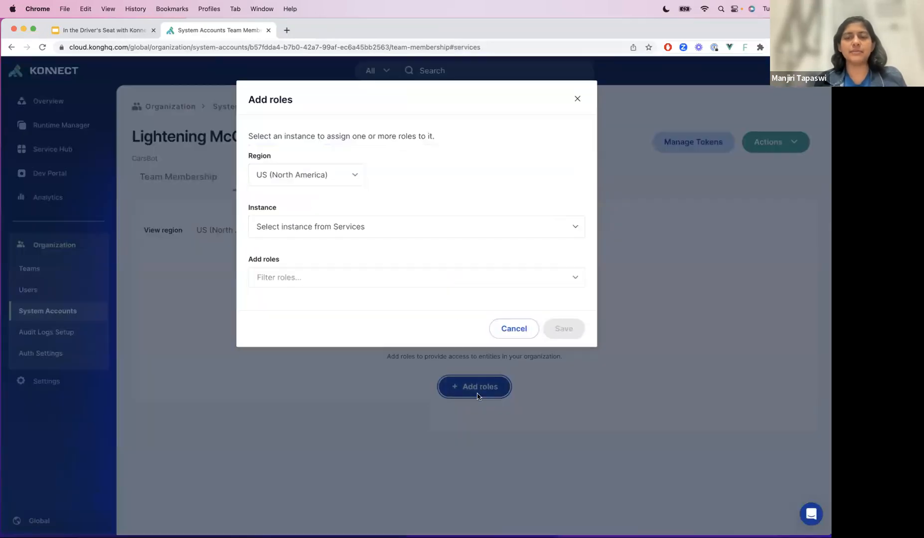
left_click(304, 225)
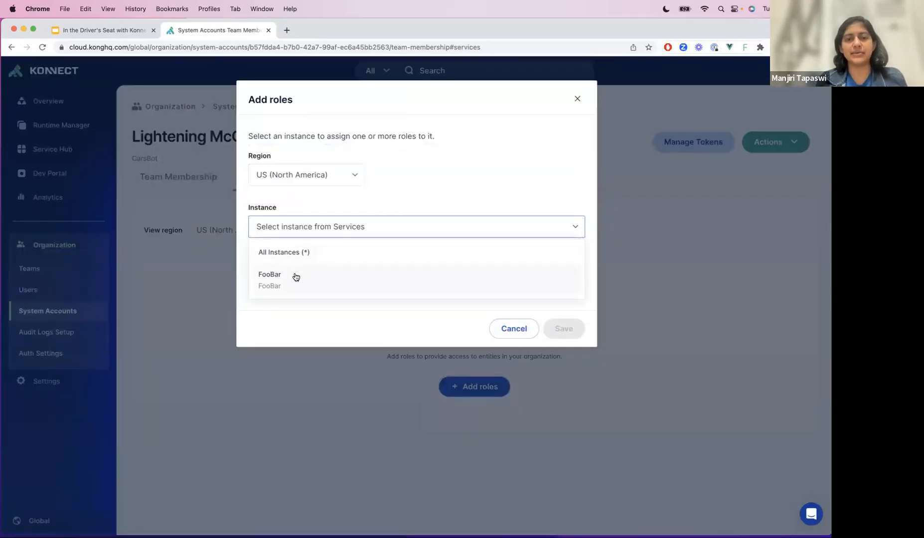
left_click(294, 276)
left_click(315, 176)
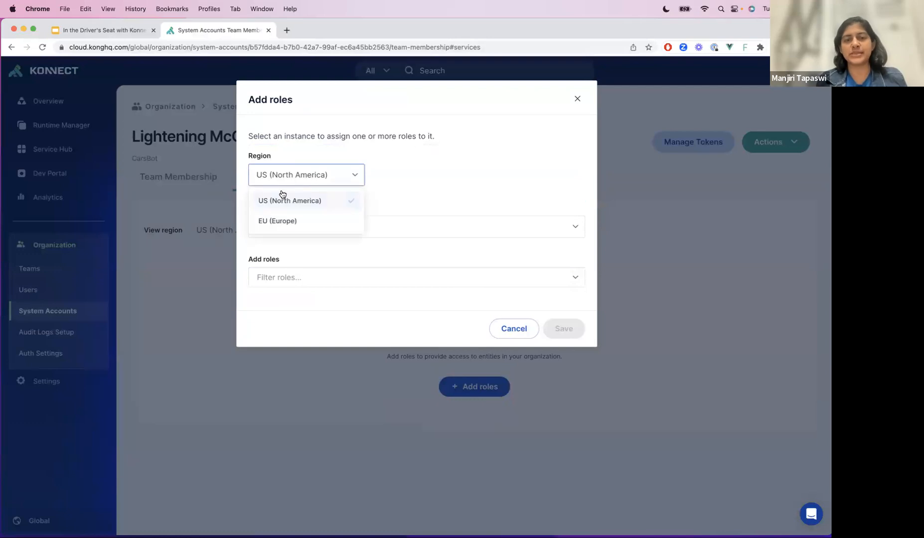
left_click(447, 194)
- Assign the Plugins Admin and Maintainer roles on FooBar to the system account and save
left_click(370, 288)
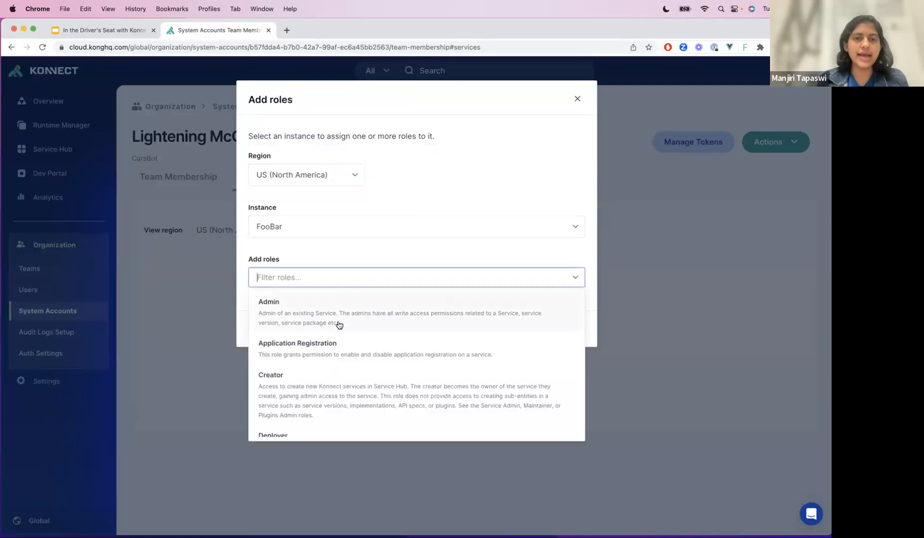
scroll(330, 412, "down", 5)
left_click(337, 399)
left_click(351, 361)
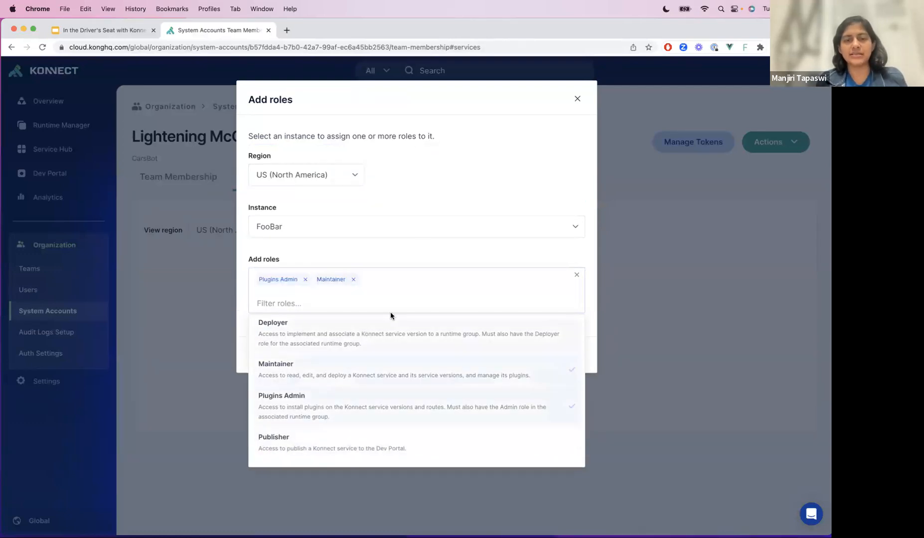
left_click(425, 245)
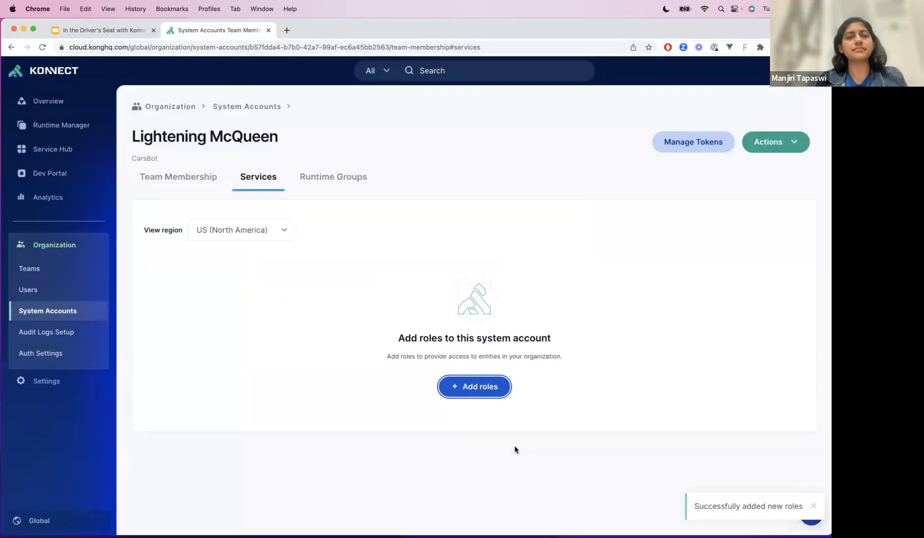
- Start another service role assignment with the Application Registration role and set its region to EU (Europe)
left_click(768, 235)
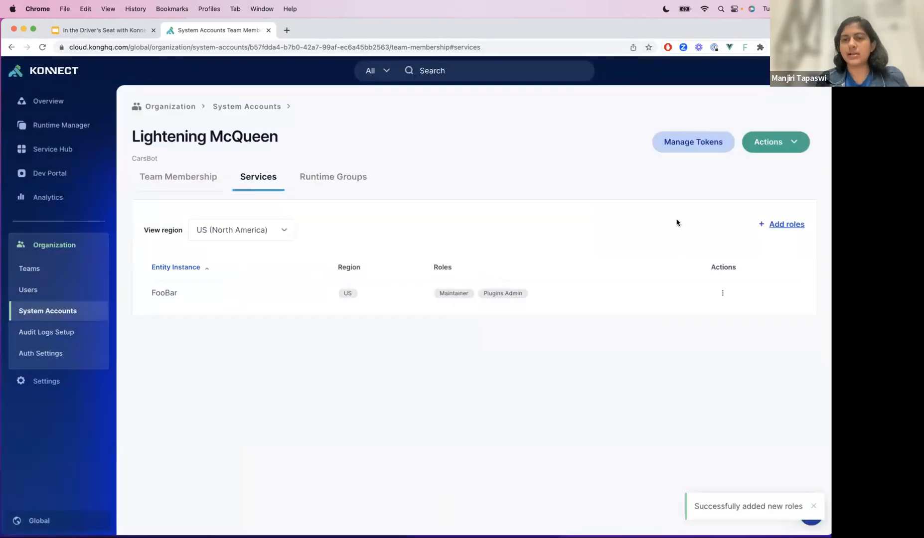
left_click(373, 282)
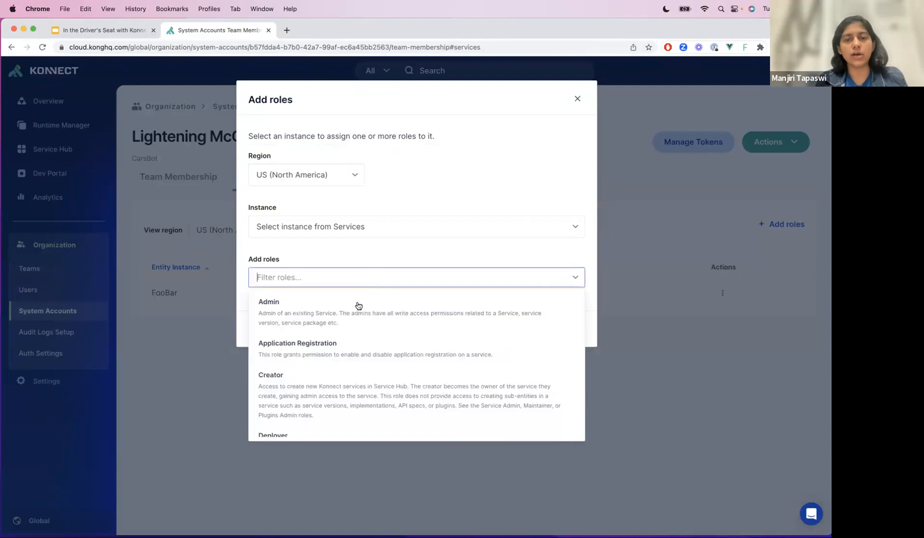
left_click(343, 357)
left_click(366, 254)
left_click(375, 221)
left_click(315, 260)
left_click(336, 184)
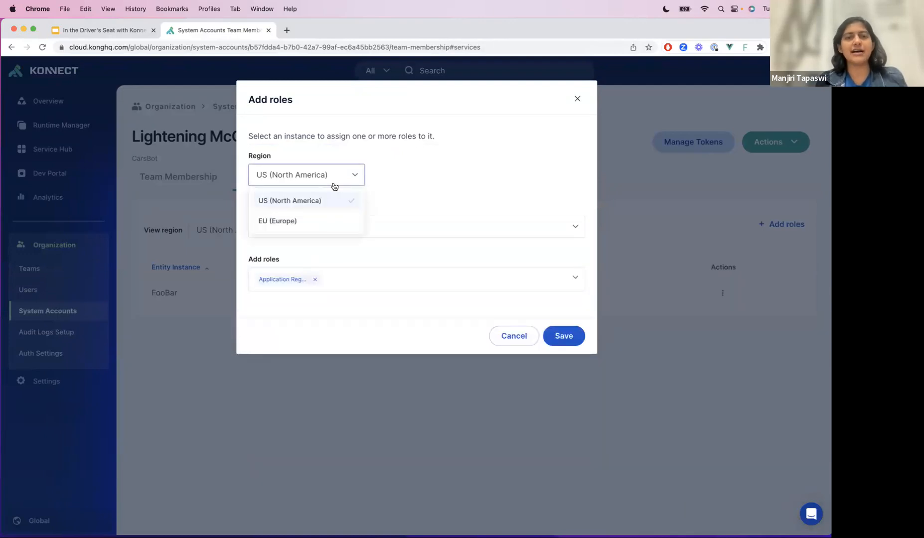
left_click(317, 220)
- Include the Viewer role, apply the assignment to All Instances (*) in the EU region, and save
left_click(382, 276)
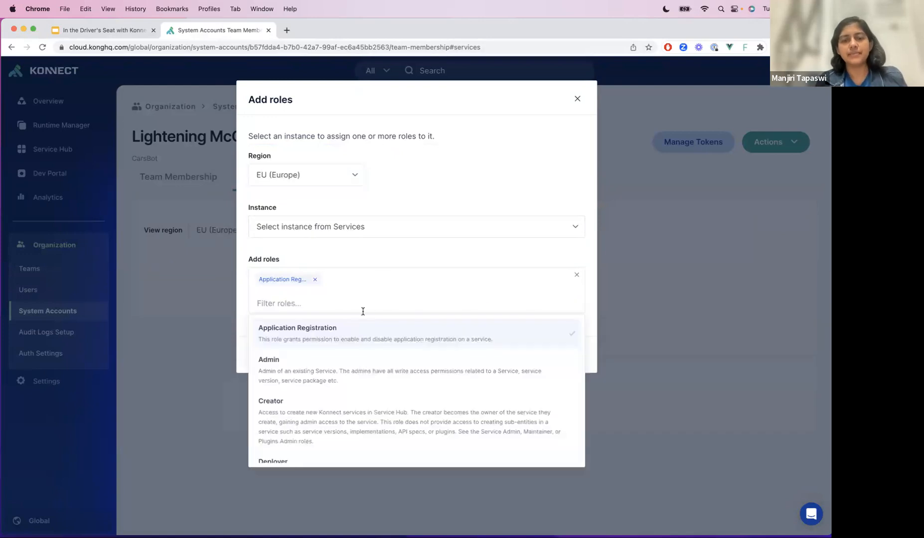
scroll(344, 443, "down", 3)
left_click(330, 444)
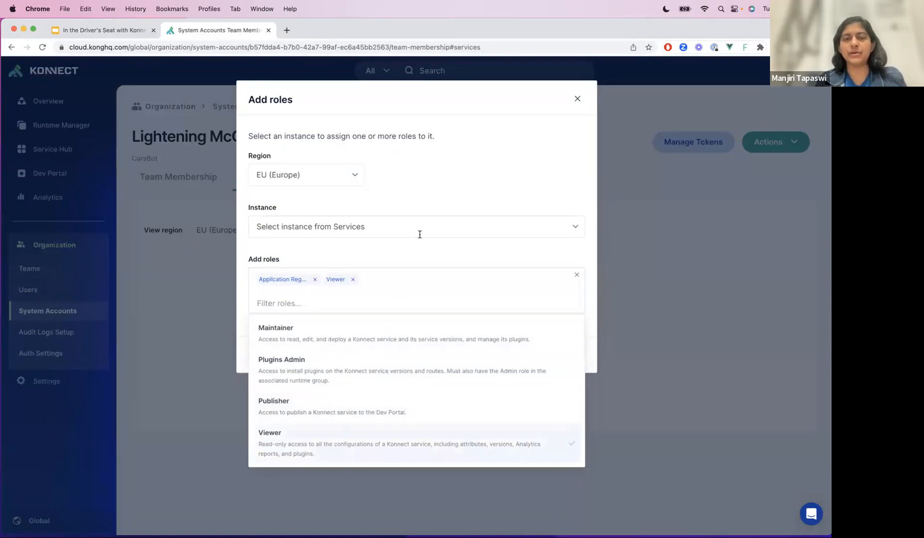
left_click(391, 262)
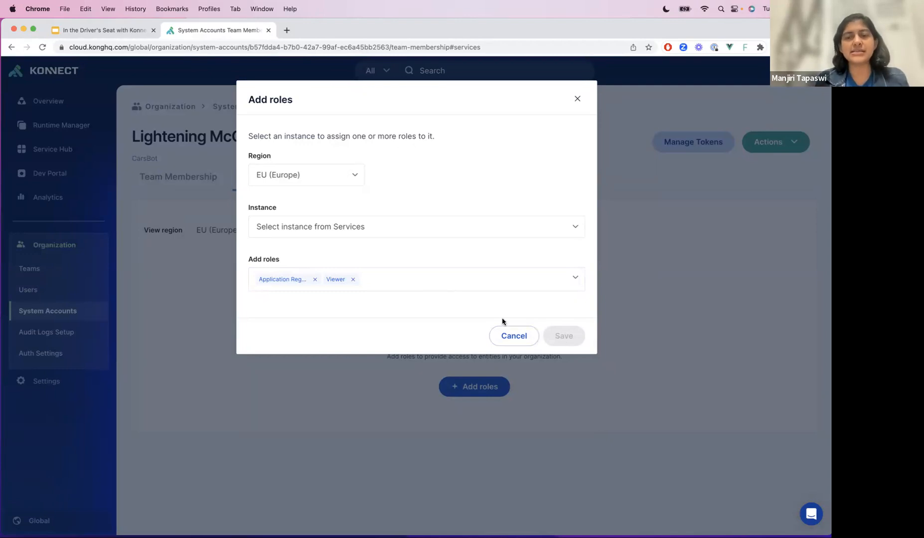
left_click(399, 231)
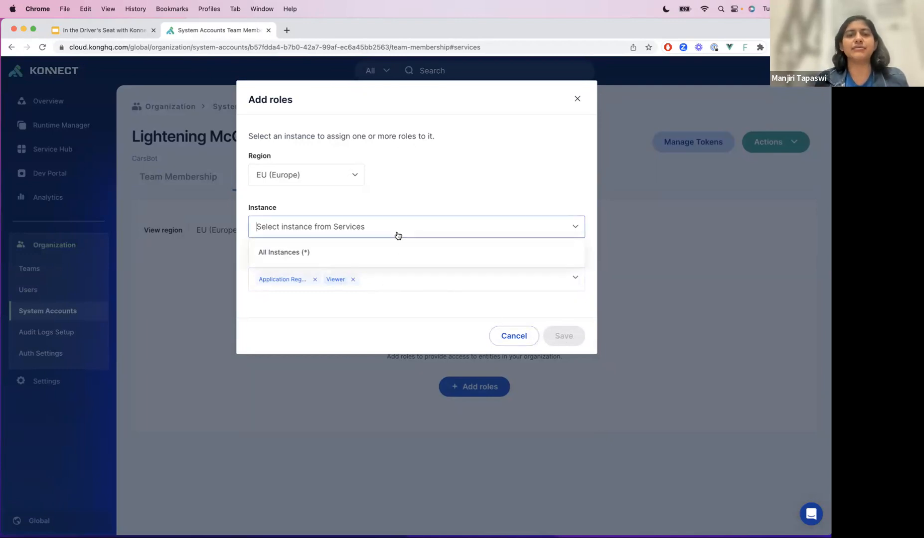
left_click(337, 254)
left_click(561, 343)
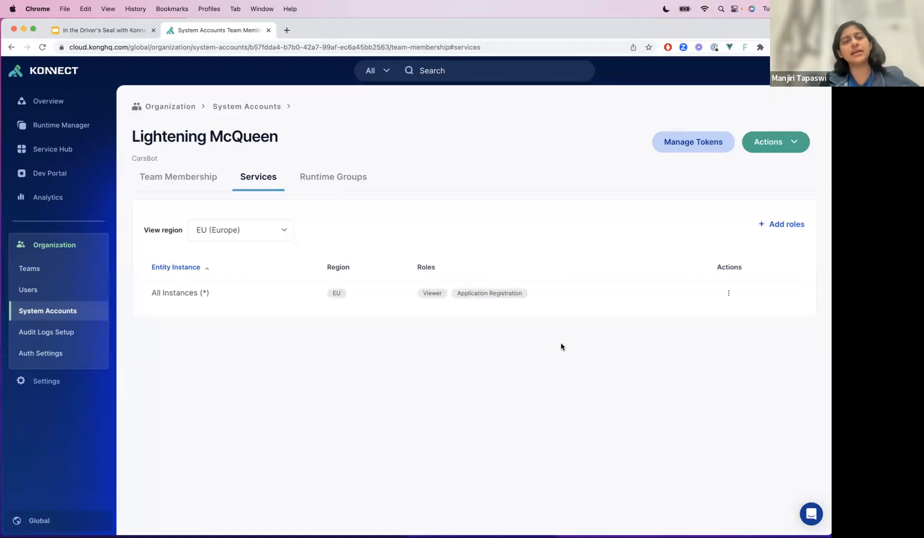
- View the organization owner's team membership among the users, and return to the system accounts list
left_click(87, 289)
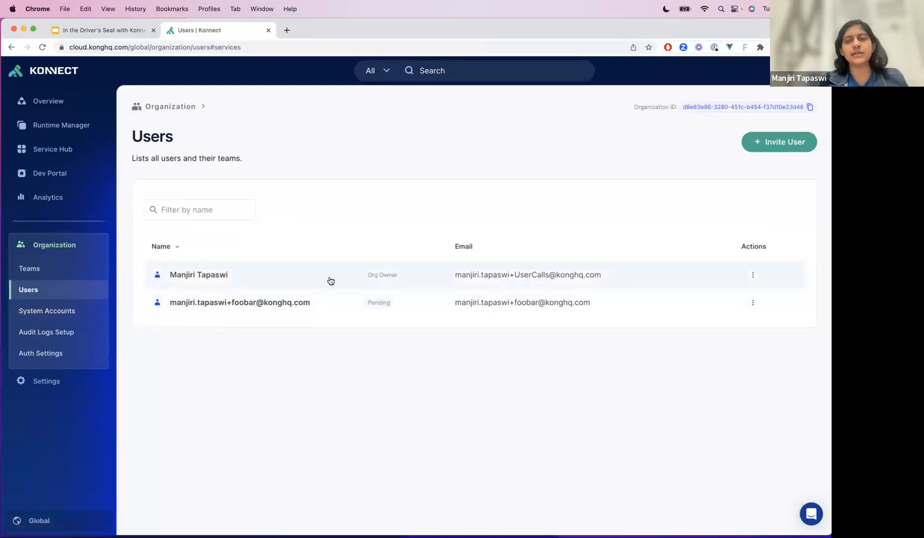
left_click(319, 275)
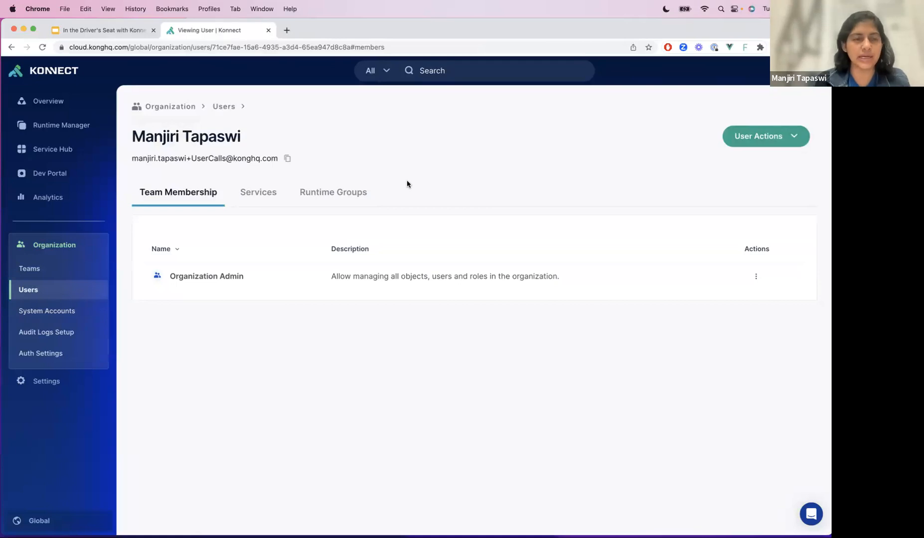
left_click(81, 311)
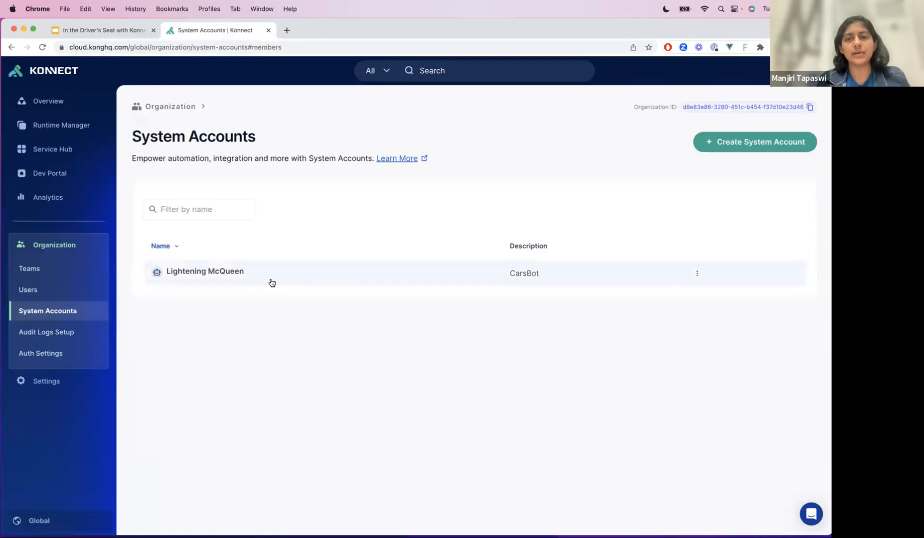
- Open token management for the Lightening McQueen system account and start generating an access token
left_click(702, 278)
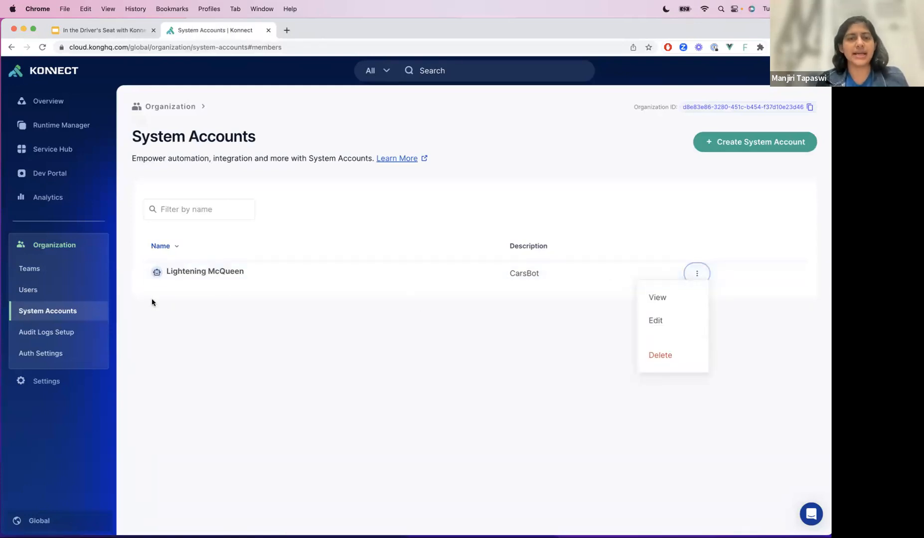
left_click(173, 271)
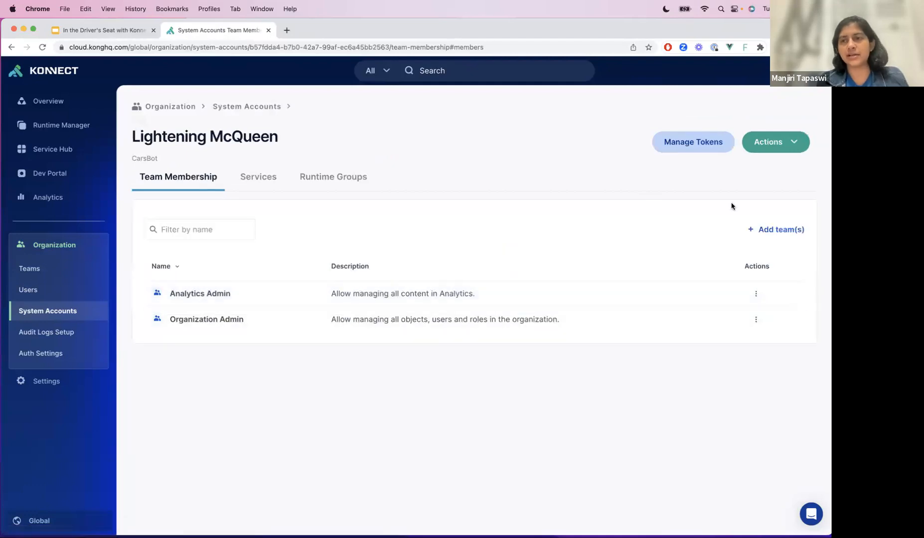
left_click(707, 144)
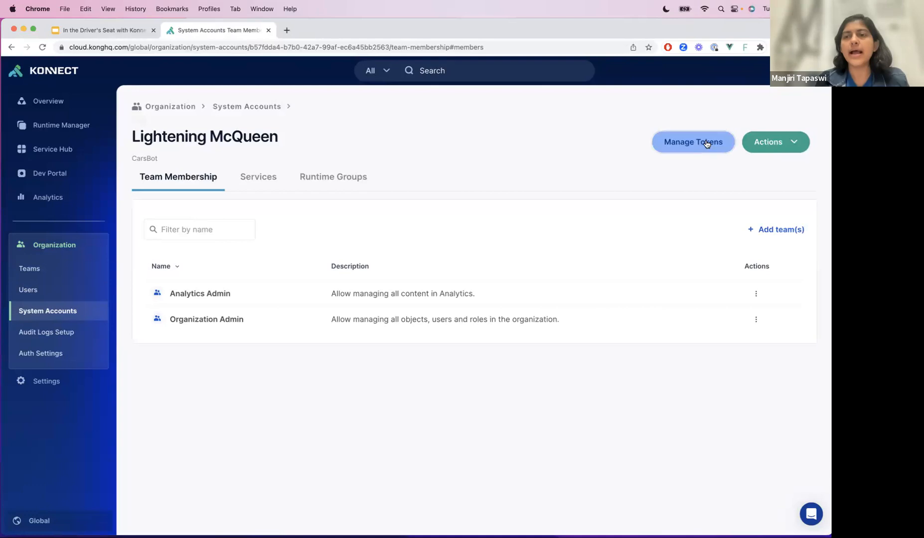
left_click(465, 341)
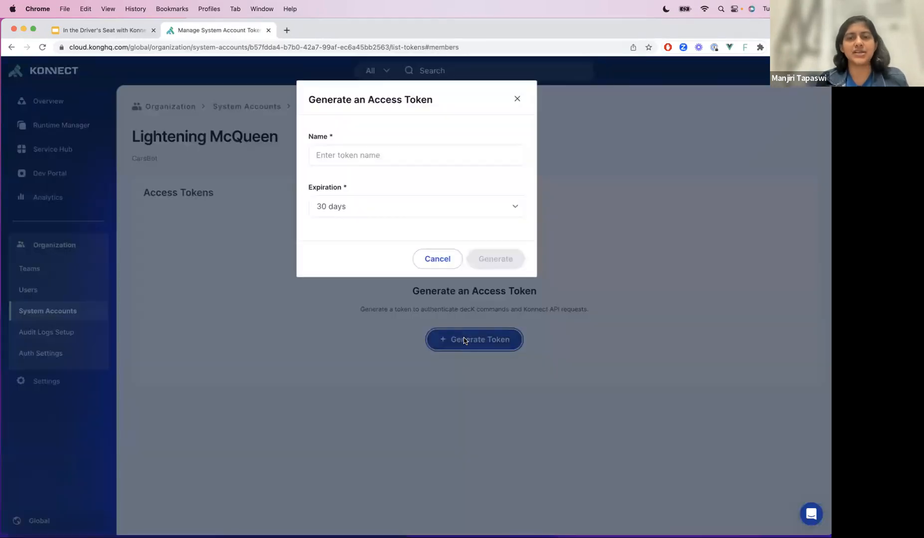
- Generate the access token with the name "Mater" and a 1 year expiration, and copy it
left_click(356, 152)
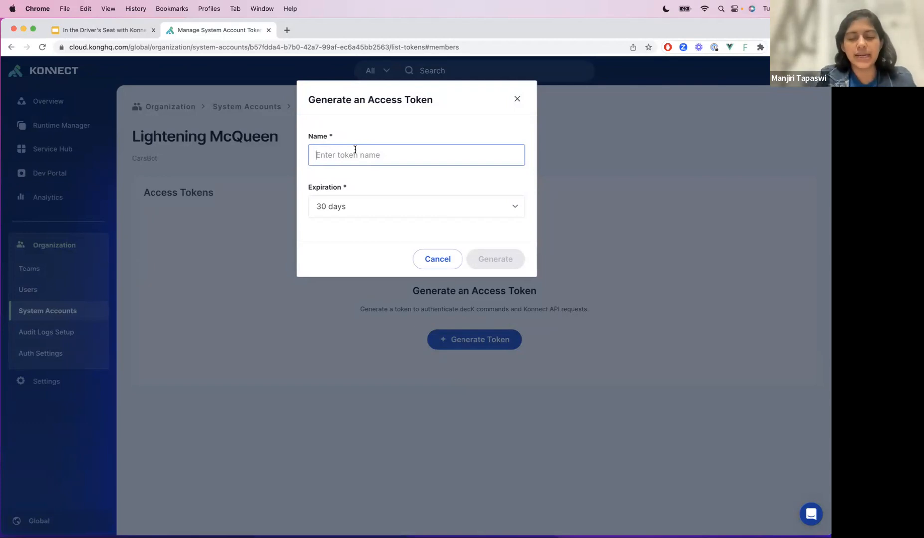
type("Mater")
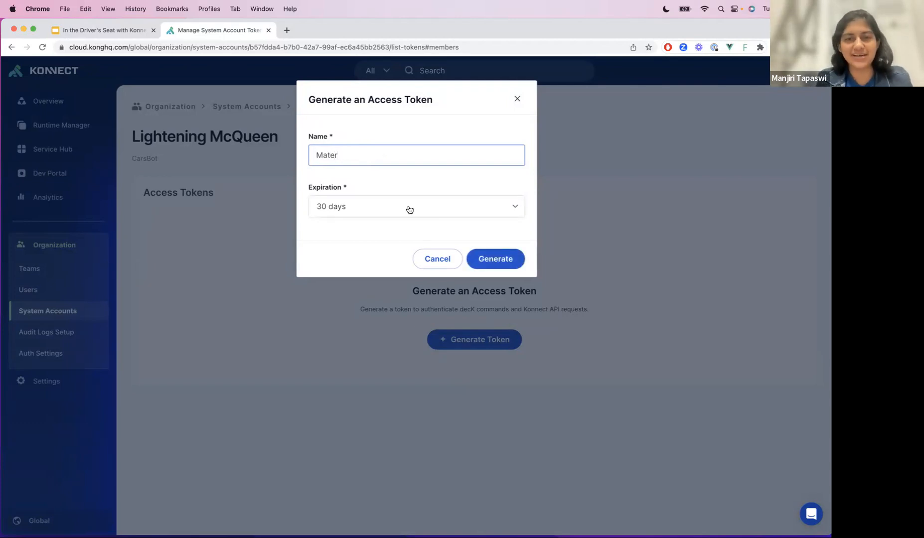
left_click(408, 209)
left_click(395, 313)
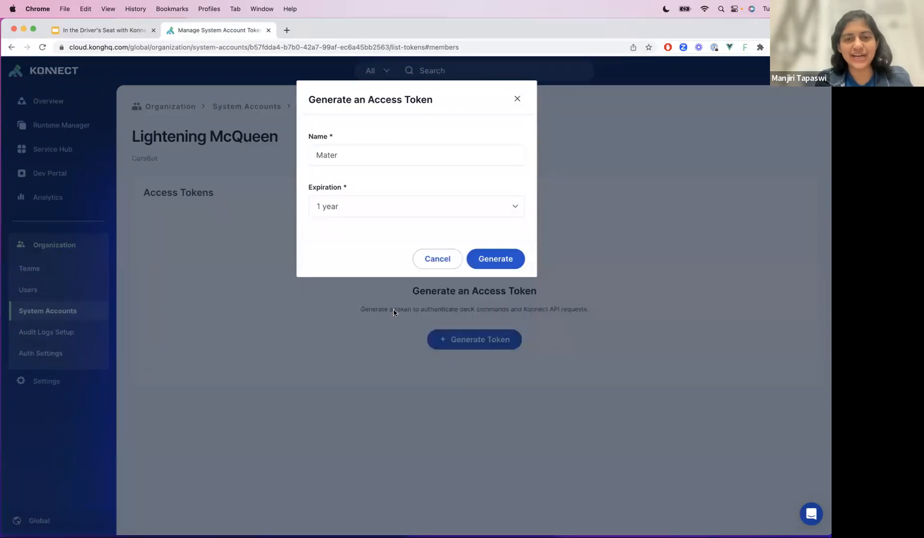
left_click(486, 259)
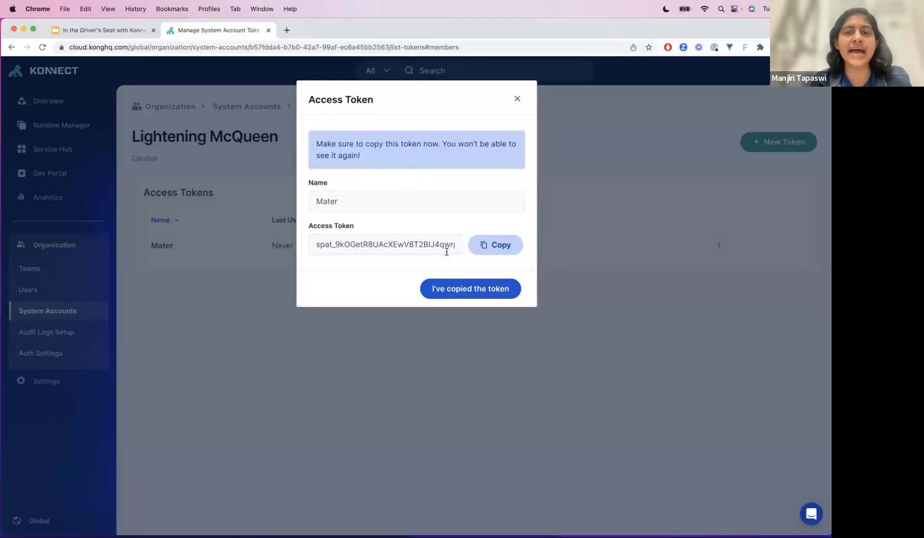
left_click(493, 245)
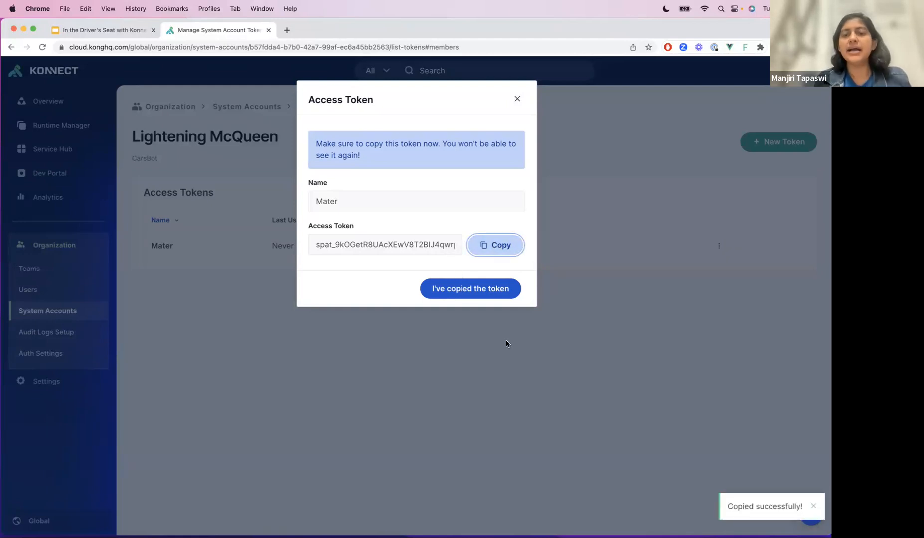
left_click(465, 291)
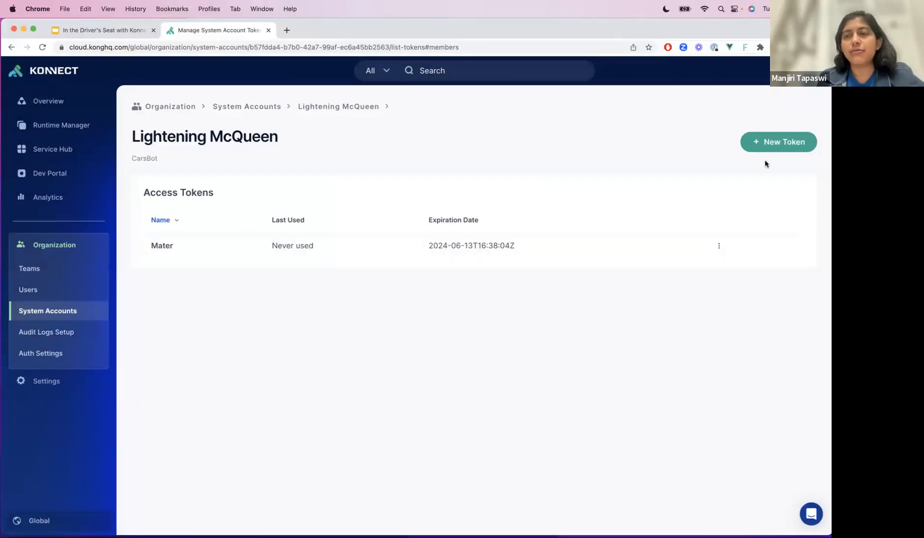
- Generate a second access token named "Sally" with a 7 days expiration, and copy it
left_click(776, 143)
left_click(371, 162)
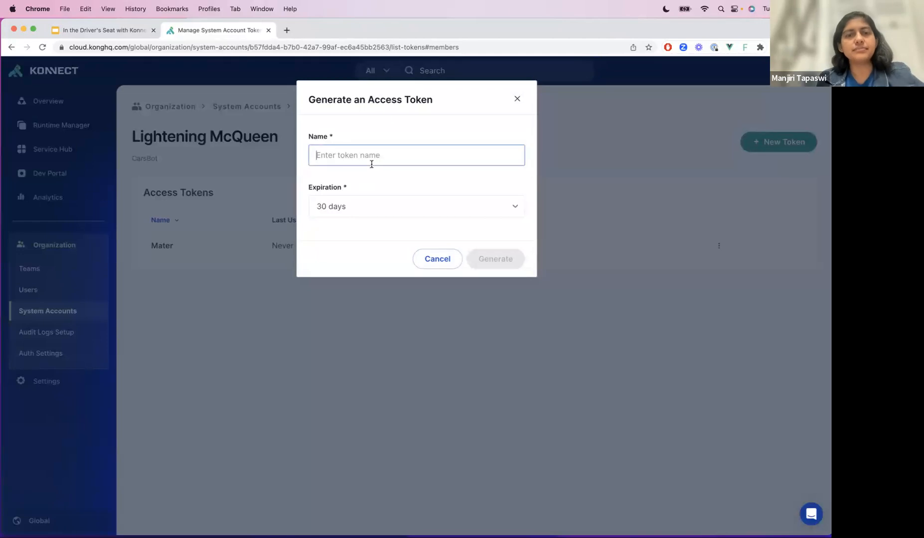
type("Sally")
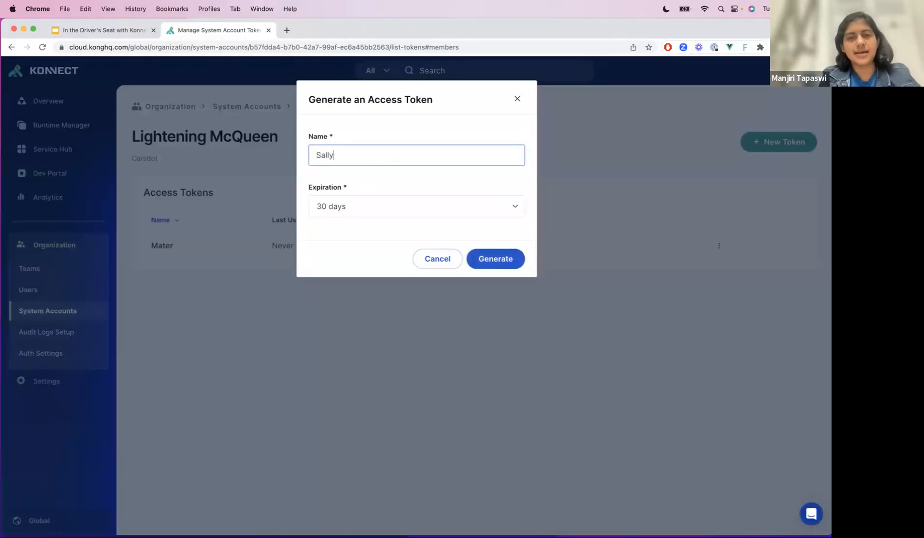
left_click(384, 218)
left_click(366, 230)
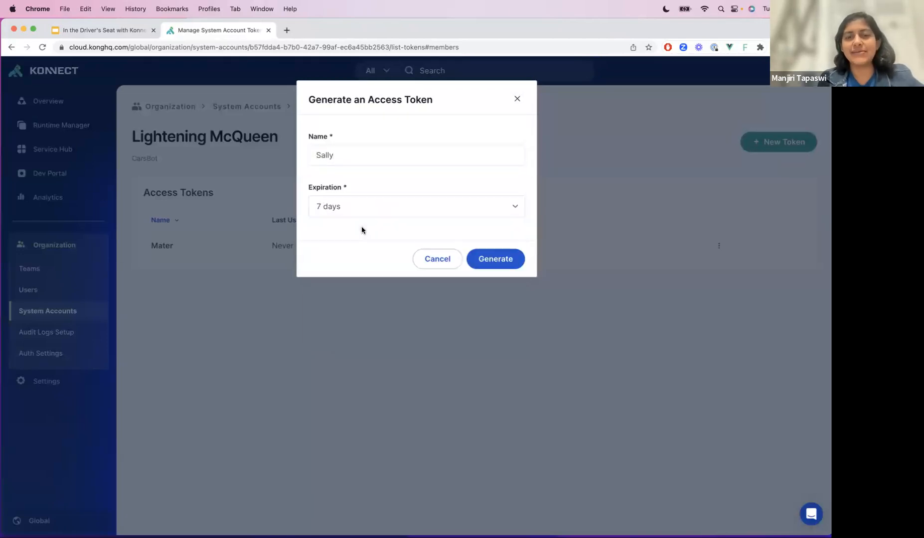
left_click(487, 260)
left_click(486, 249)
left_click(470, 290)
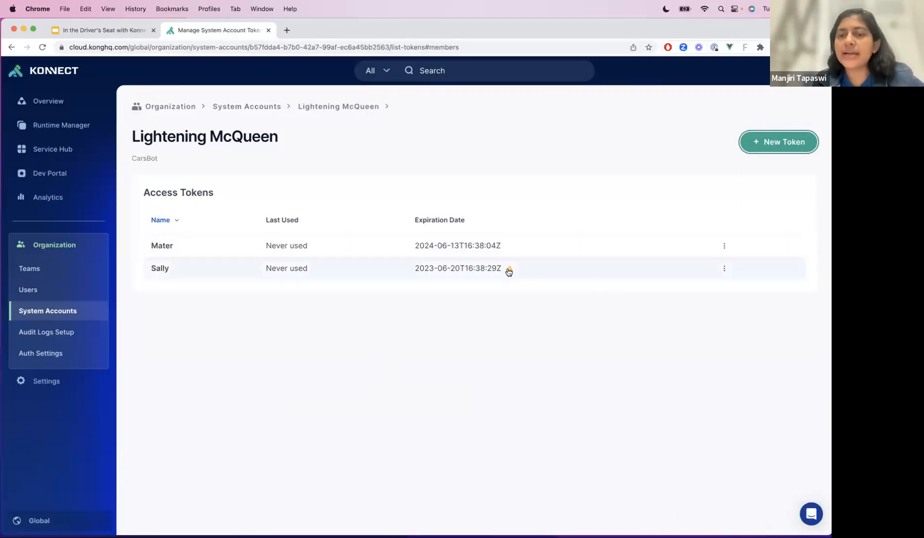
- Check the Sally token's expiration status and return to the list of system accounts
mouse_move(508, 271)
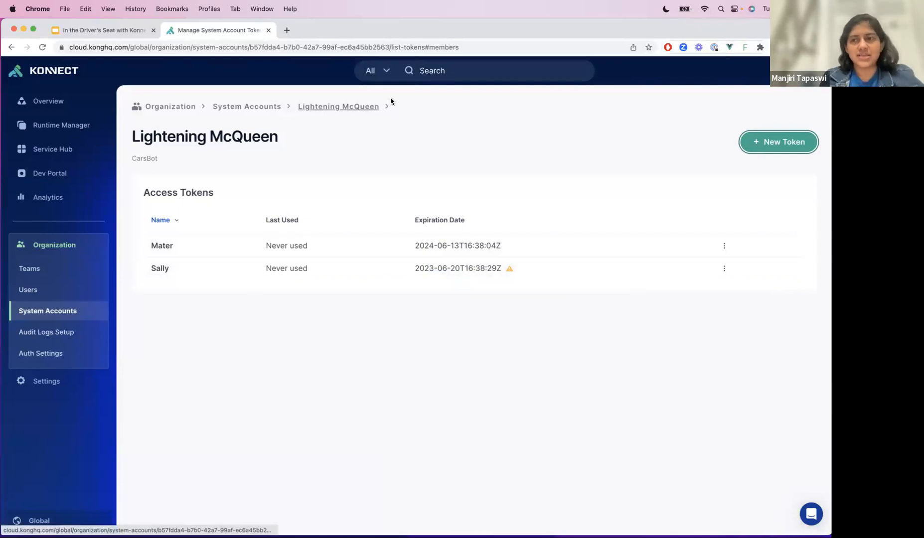
left_click(272, 107)
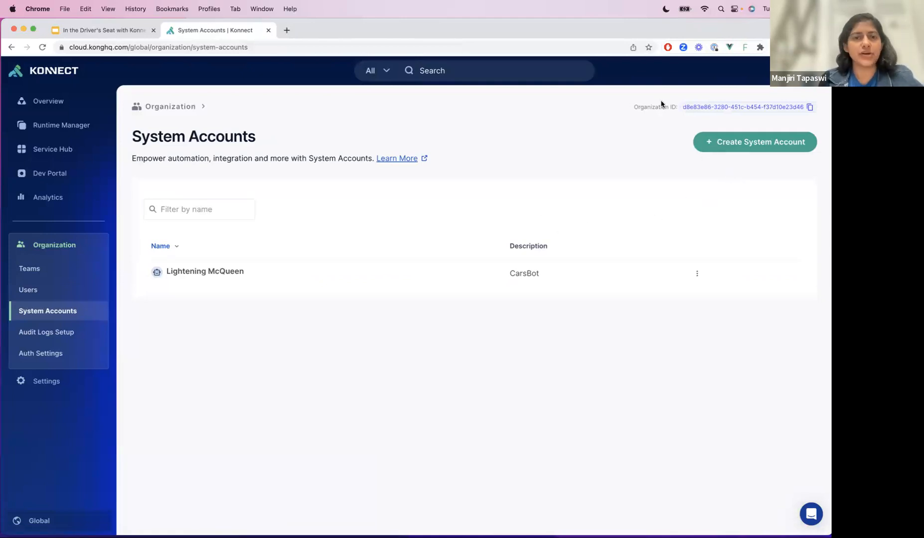
left_click(206, 208)
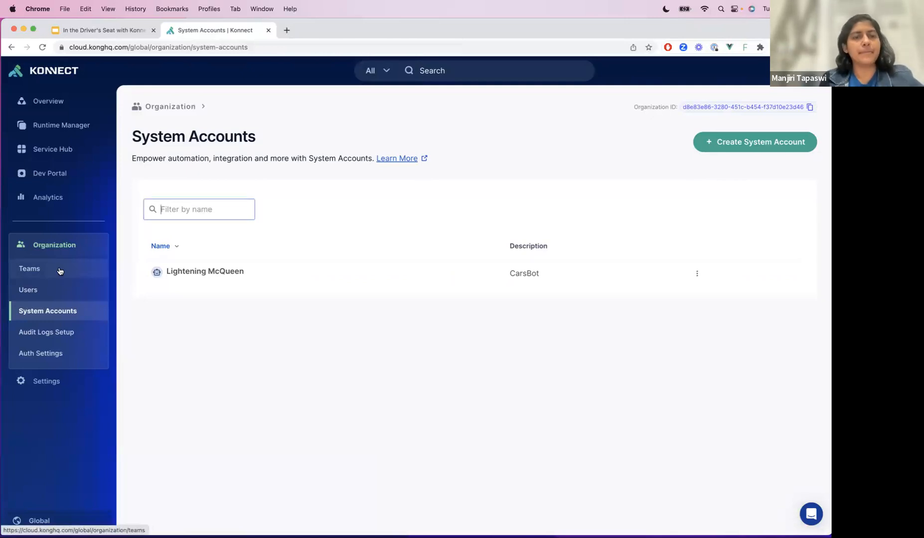
- Look over the organization's teams, open the users list and filter it by a user's first name
left_click(79, 274)
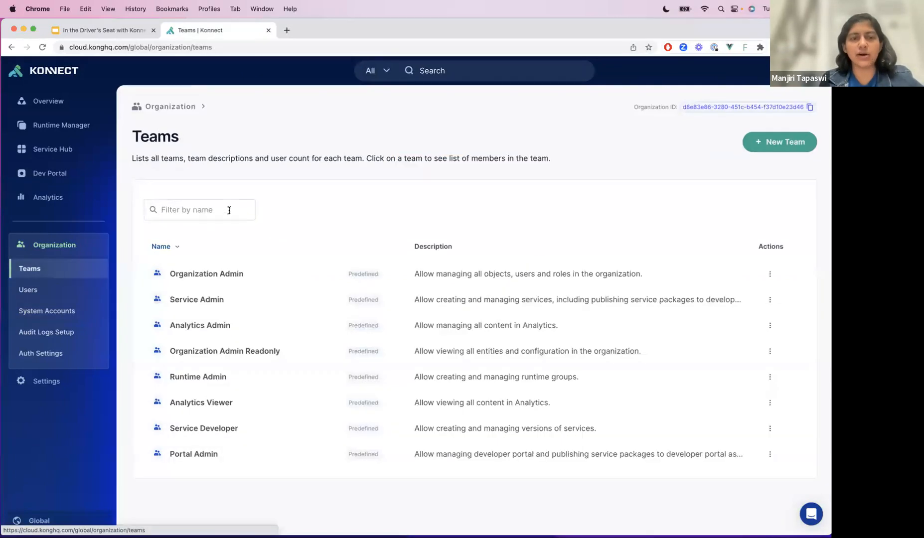
left_click(38, 283)
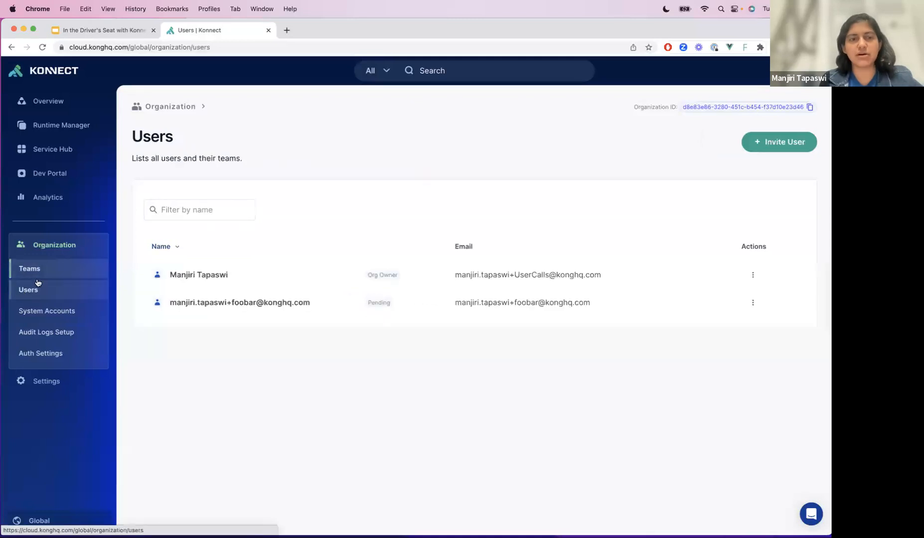
left_click(192, 218)
type("Manjiri")
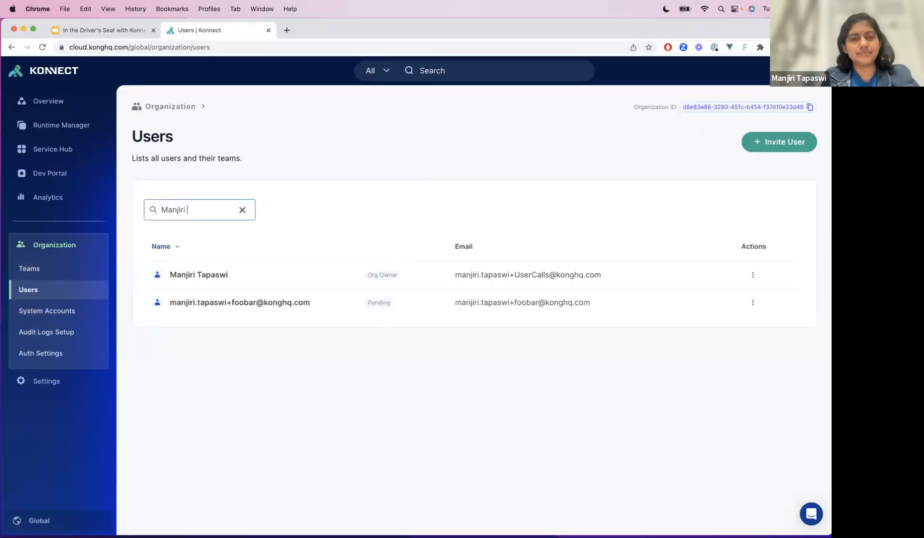
key("BackSpace")
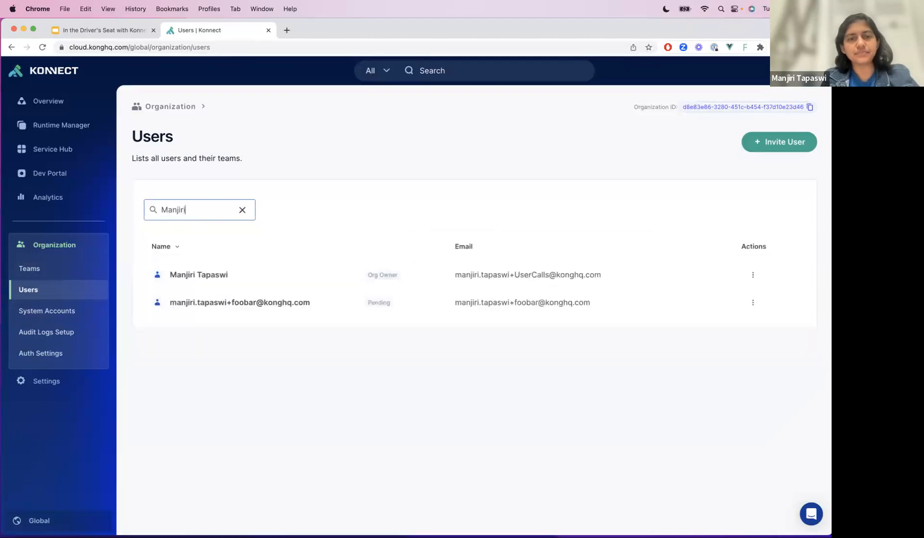
- Filter the organization's teams by the name "Allow" and clear the filter
left_click(74, 270)
left_click(212, 208)
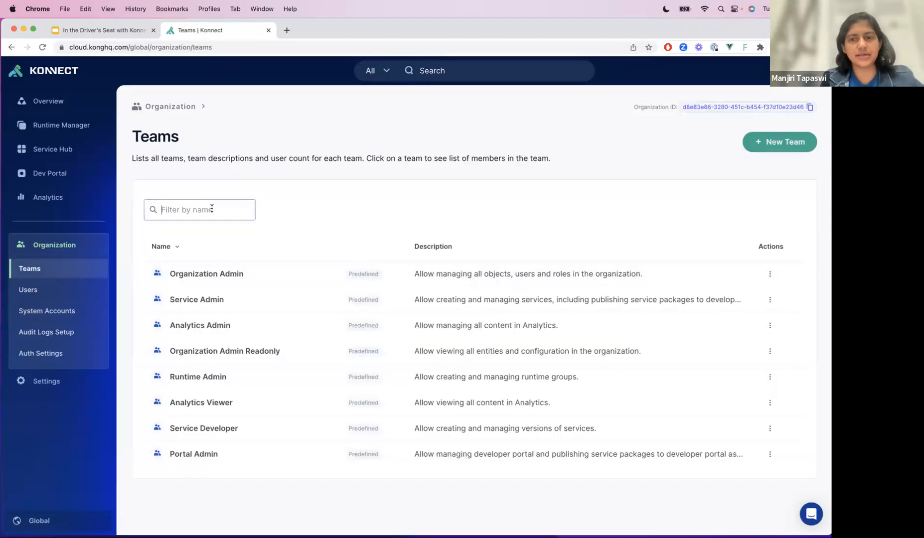
type("Allow")
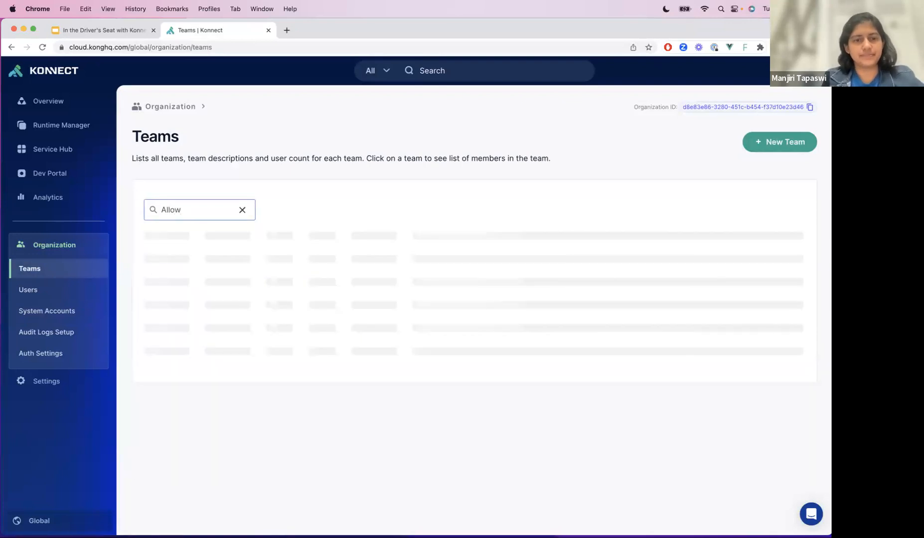
left_click(242, 209)
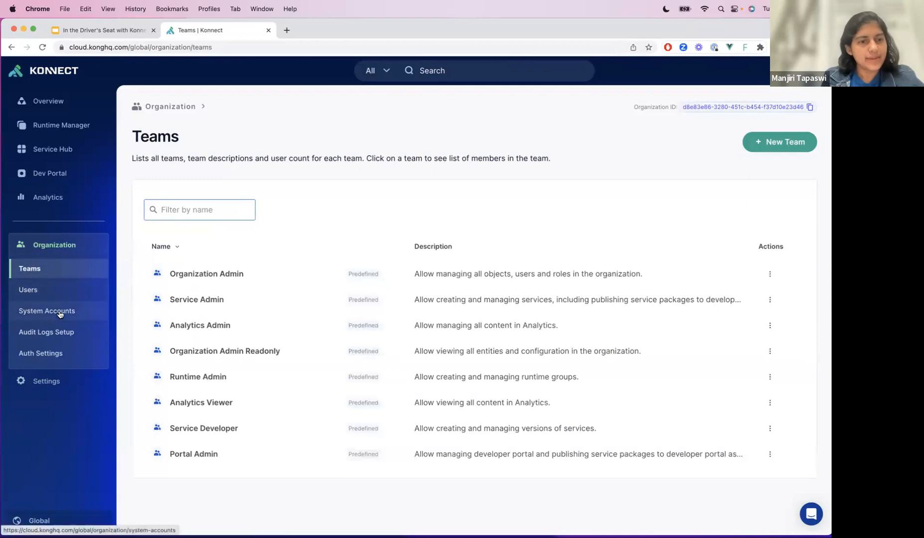
- Open the audit logs setup and examine the US - North America webhook's endpoint and authorization header settings
left_click(56, 332)
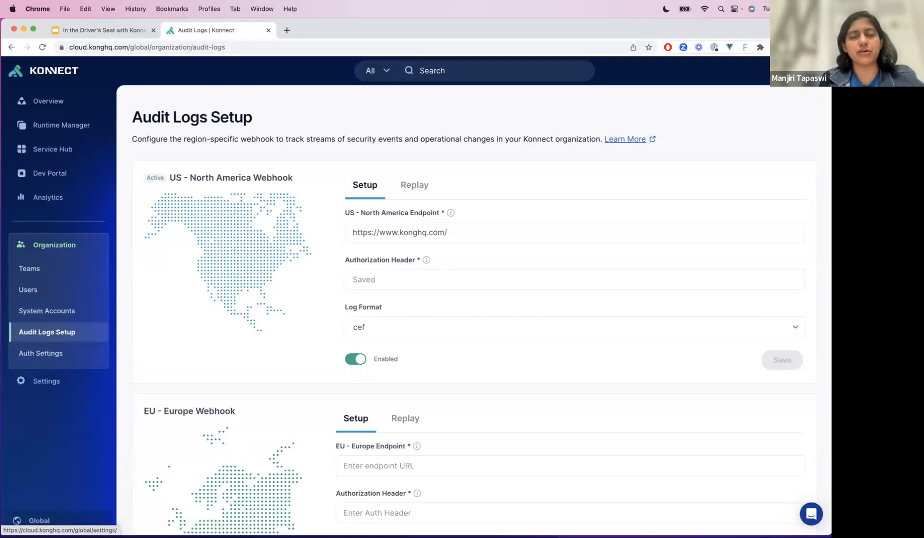
scroll(392, 260, "down", 2)
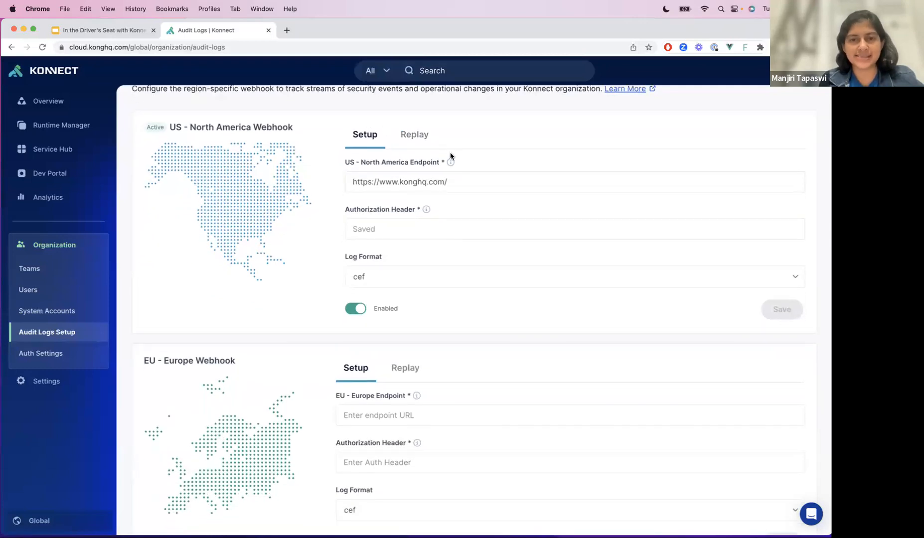
scroll(433, 319, "down", 1)
mouse_move(426, 187)
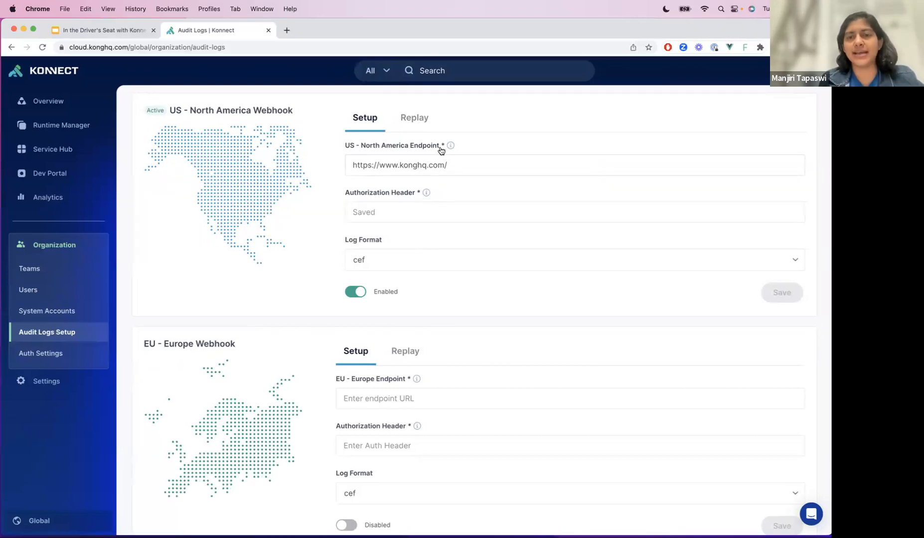
mouse_move(450, 147)
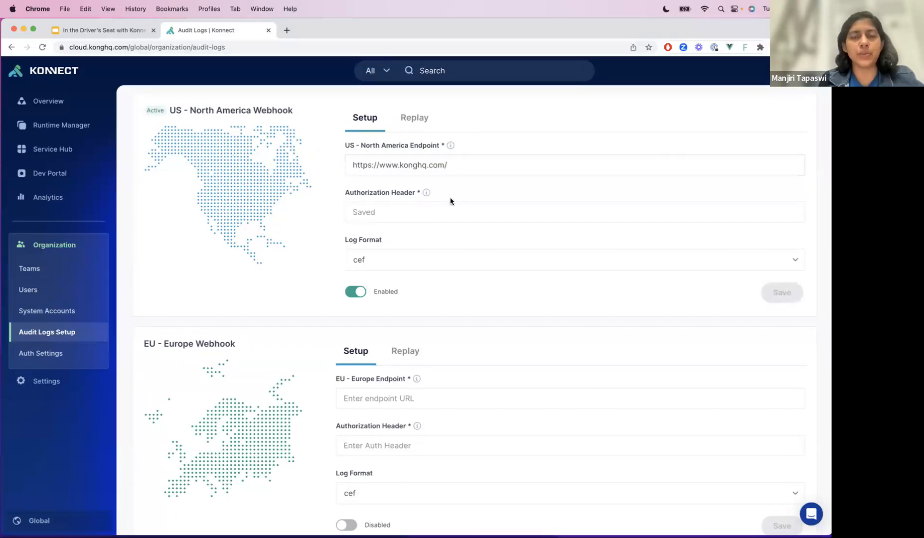
scroll(443, 257, "down", 1)
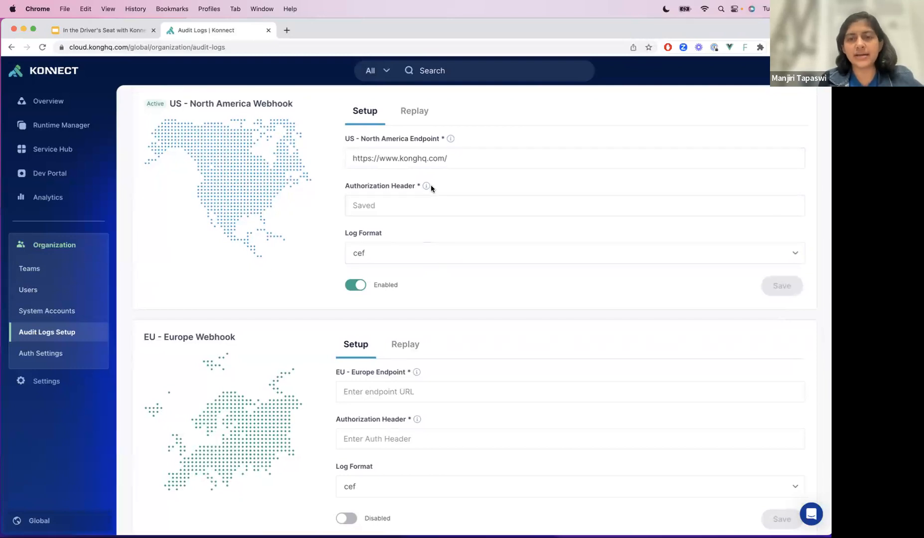
- Enter the authorization header for the US - North America webhook and save it
left_click(396, 209)
type("Be")
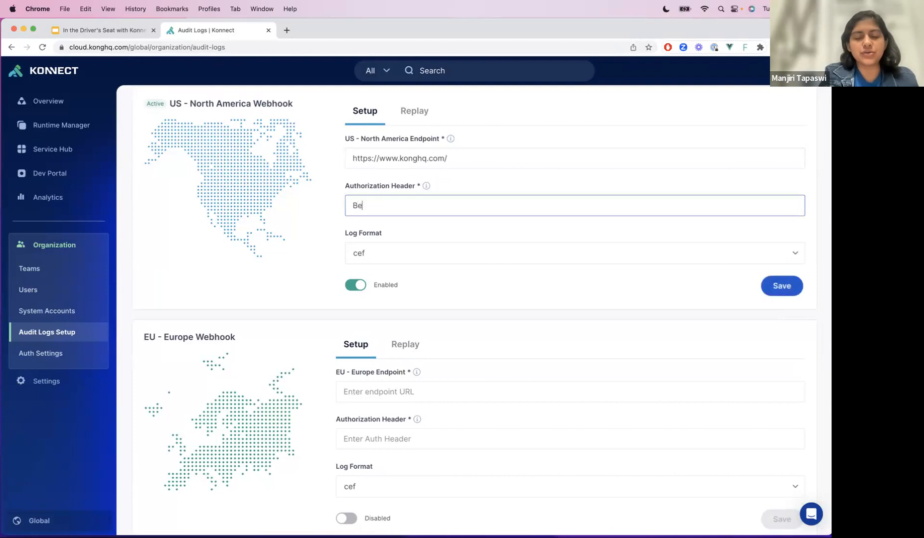
type("arer token")
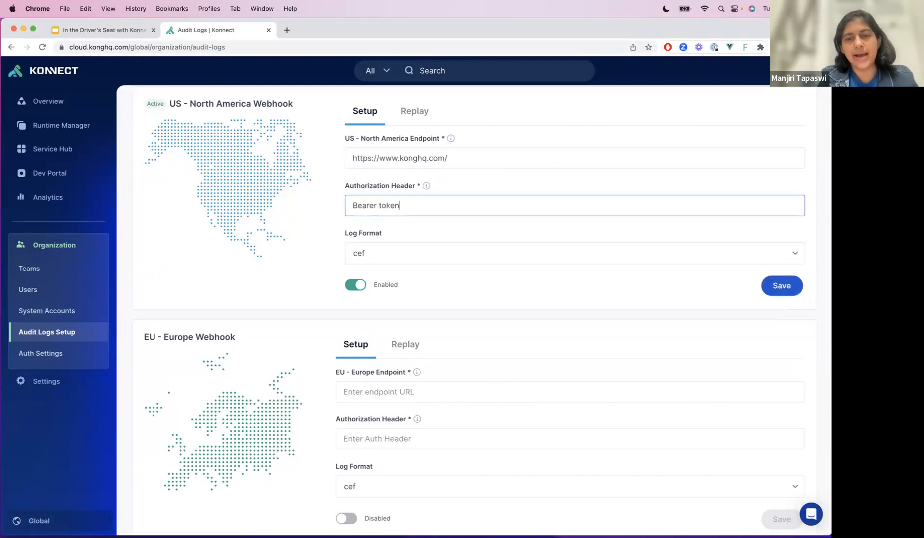
left_click(781, 285)
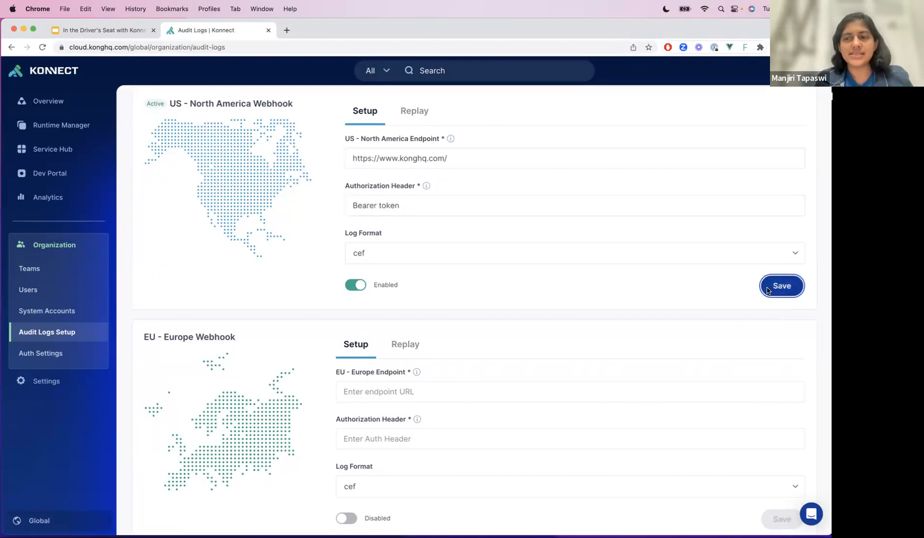
- Set the US - North America webhook's log format to json, disable the webhook and save the changes
left_click(391, 255)
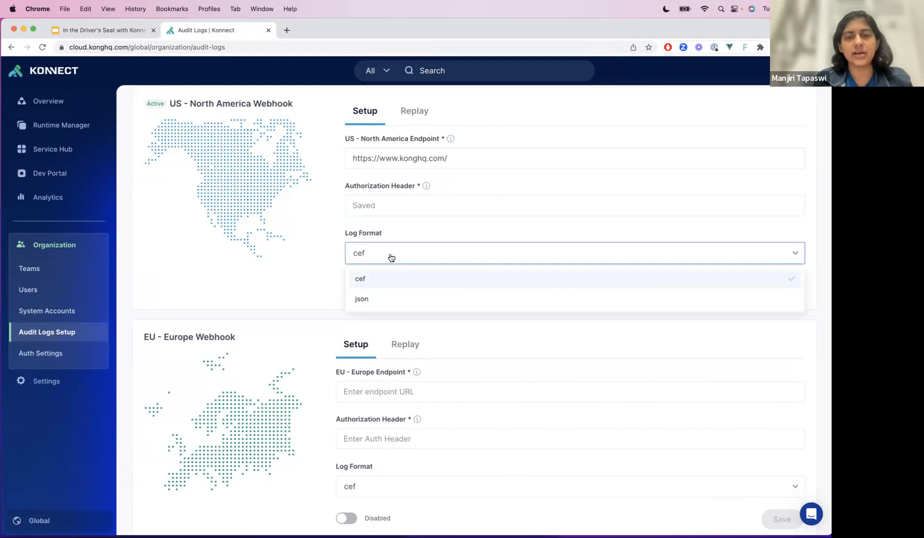
left_click(388, 297)
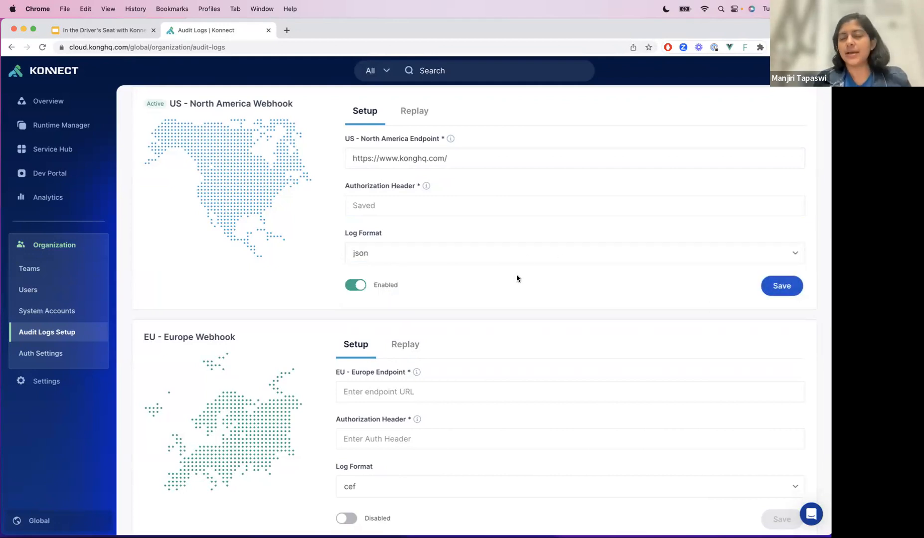
left_click(354, 284)
left_click(790, 287)
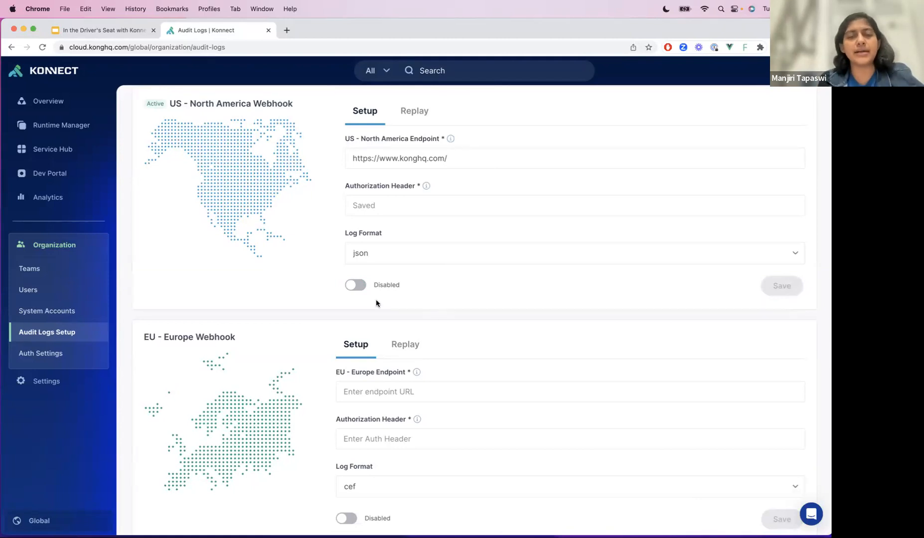
- Re-enable the US - North America webhook, save it and check its active status
left_click(351, 289)
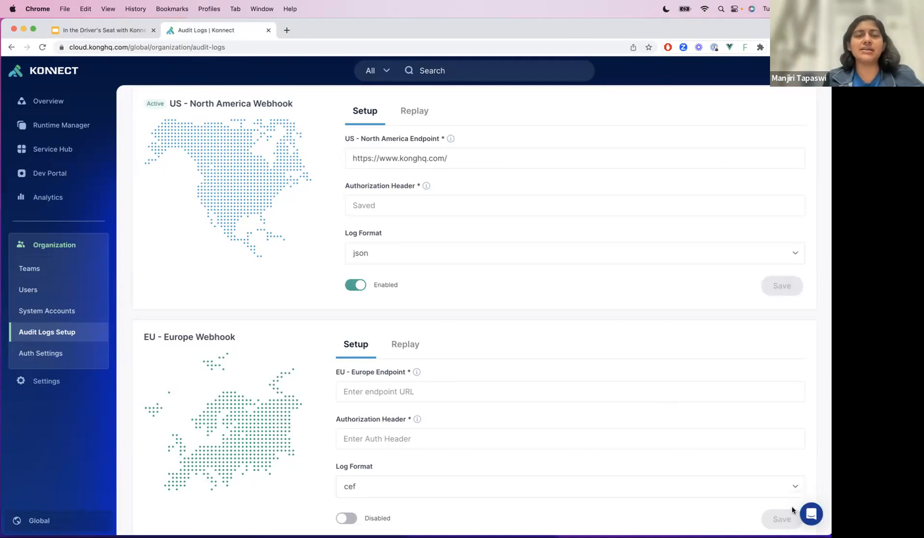
scroll(201, 167, "up", 1)
mouse_move(152, 132)
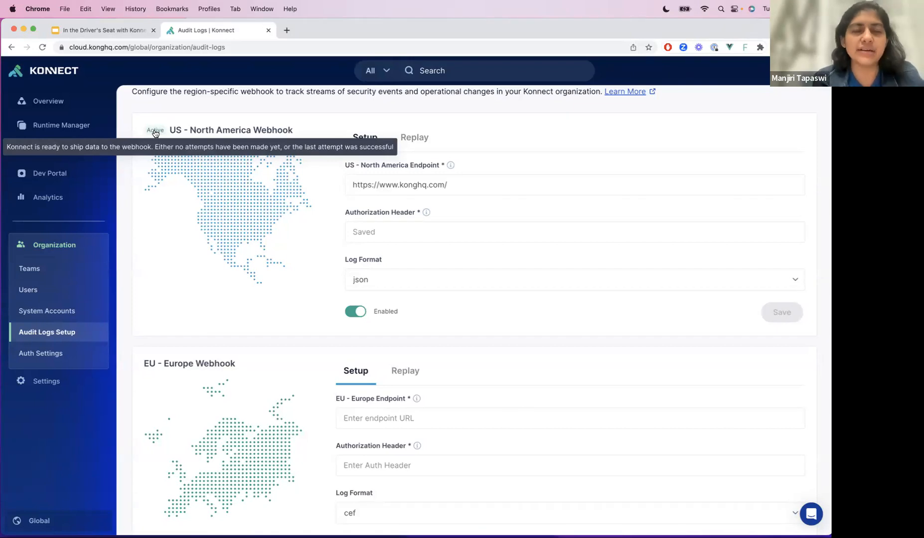
- Send a replay of the last 6 hours for the US - North America webhook and refresh the replay job's status
left_click(421, 138)
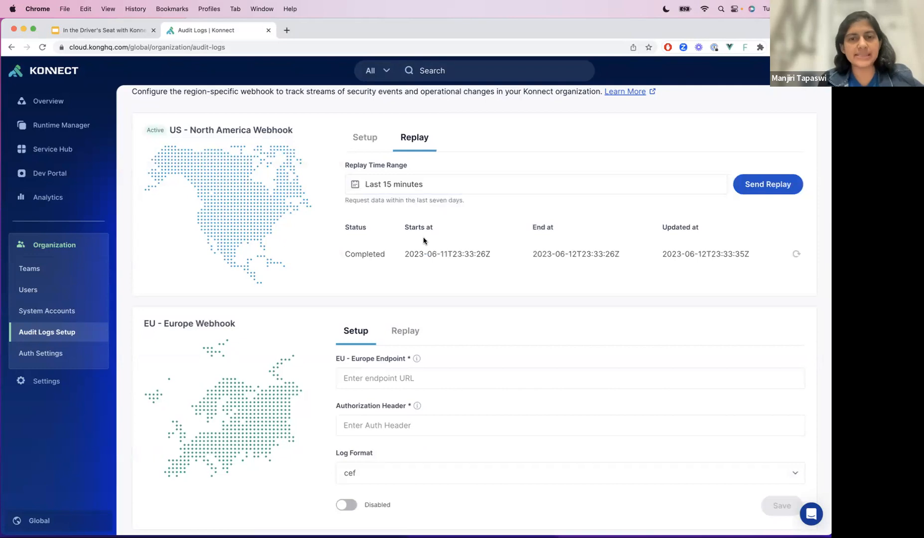
left_click(462, 184)
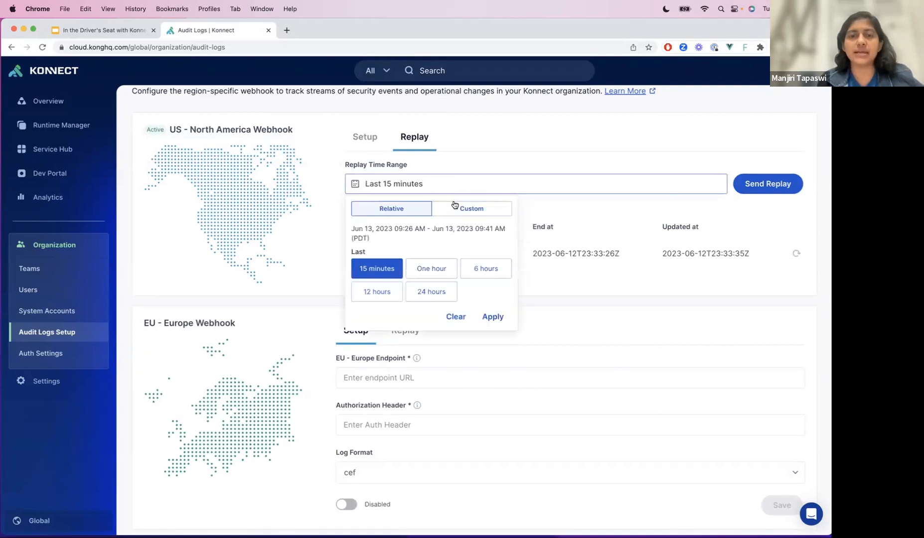
left_click(436, 269)
left_click(496, 269)
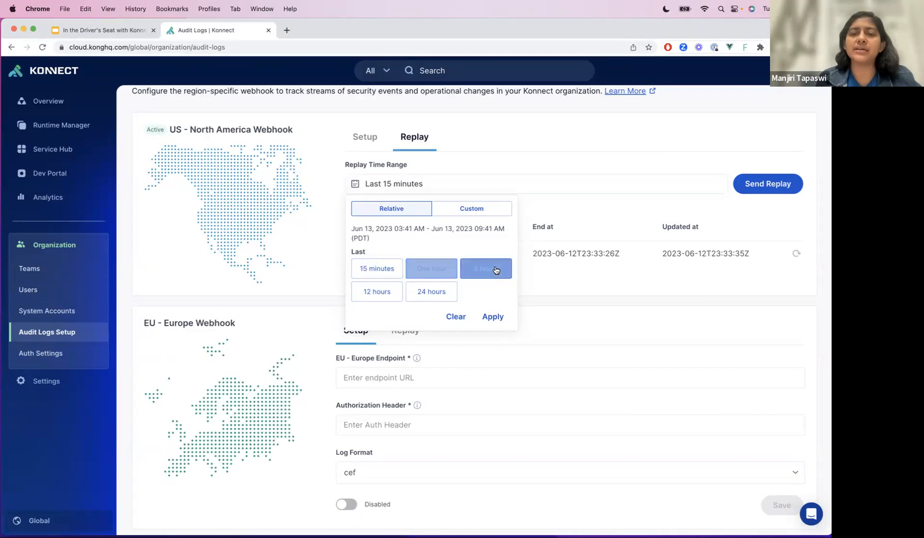
left_click(493, 317)
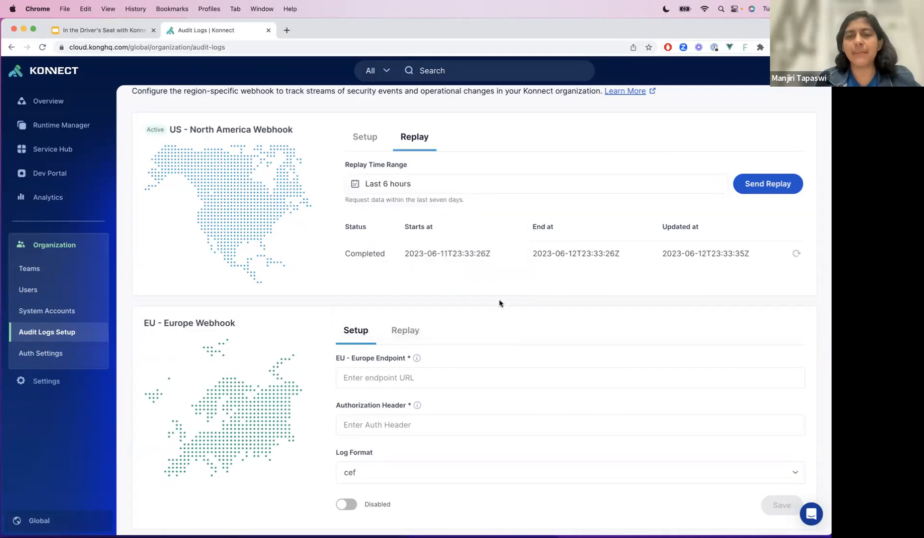
left_click(752, 184)
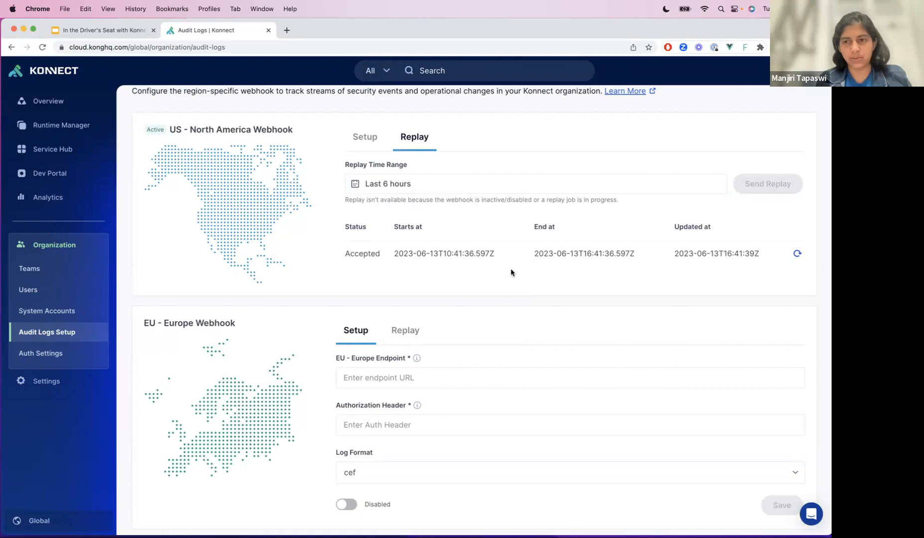
left_click(796, 255)
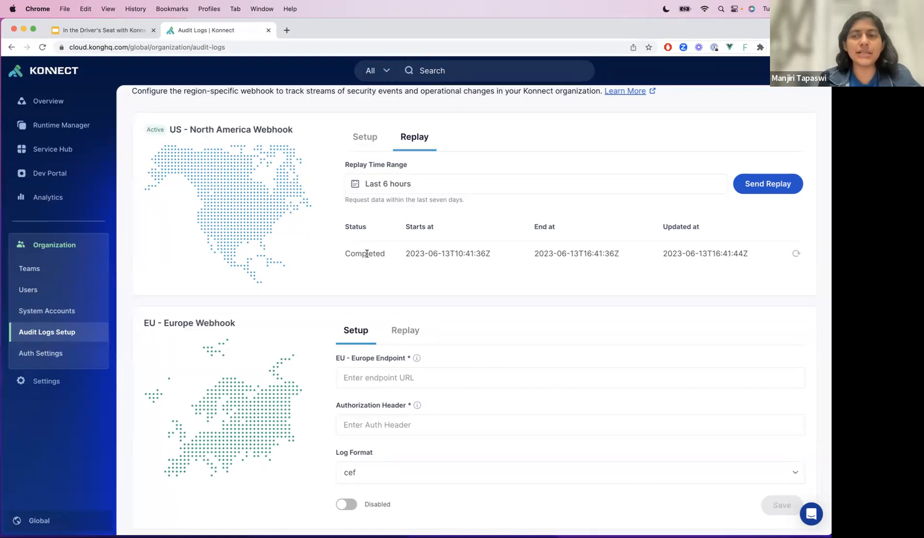
mouse_move(795, 257)
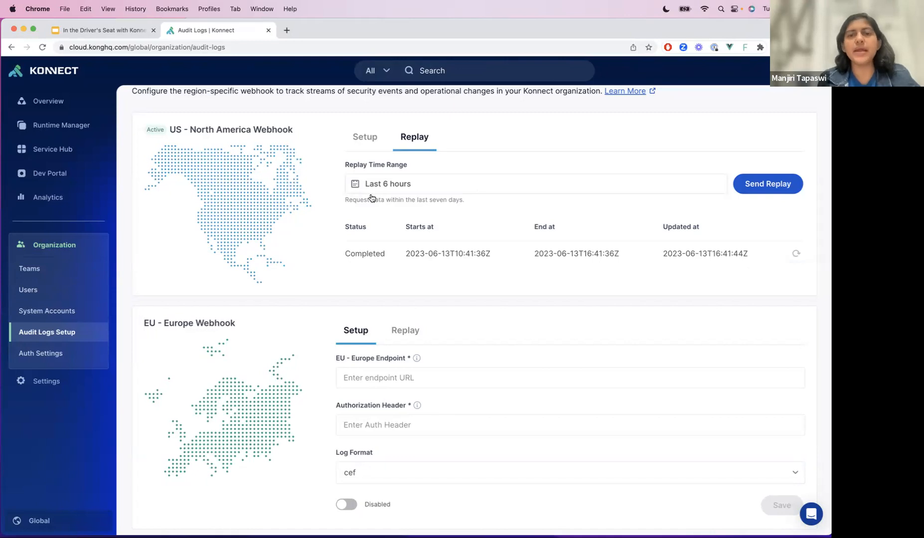
- Send a US - North America replay for the custom range Jun 9, 2023 03:40 AM to Jun 11, 2023 09:40 AM
left_click(529, 182)
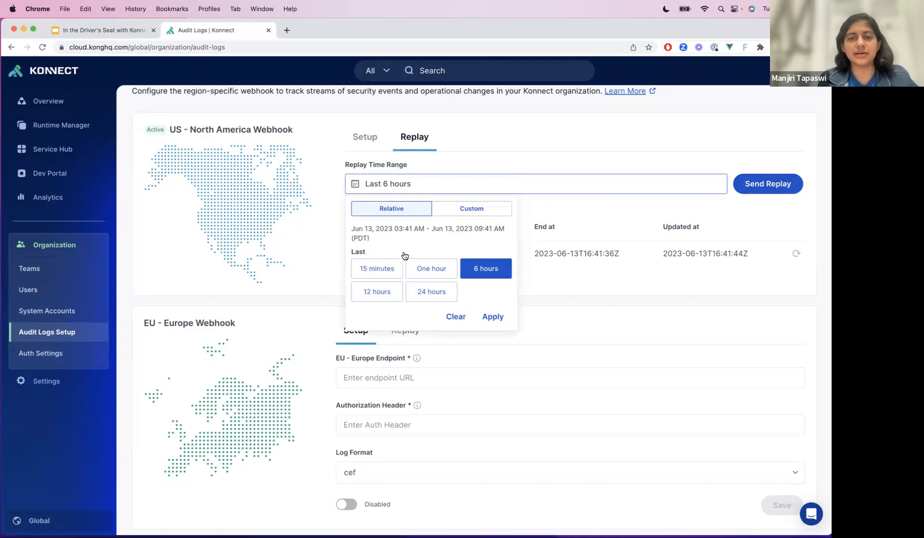
left_click(491, 213)
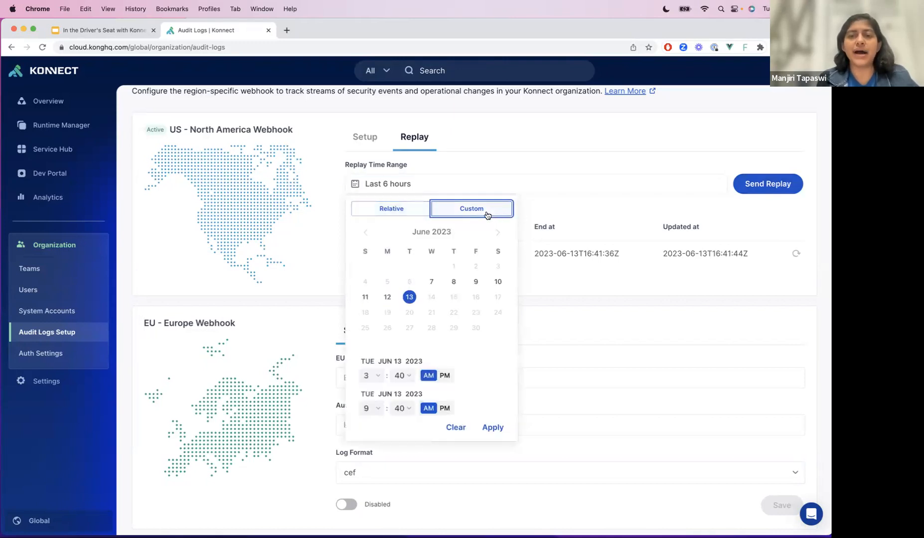
left_click(364, 296)
left_click(453, 282)
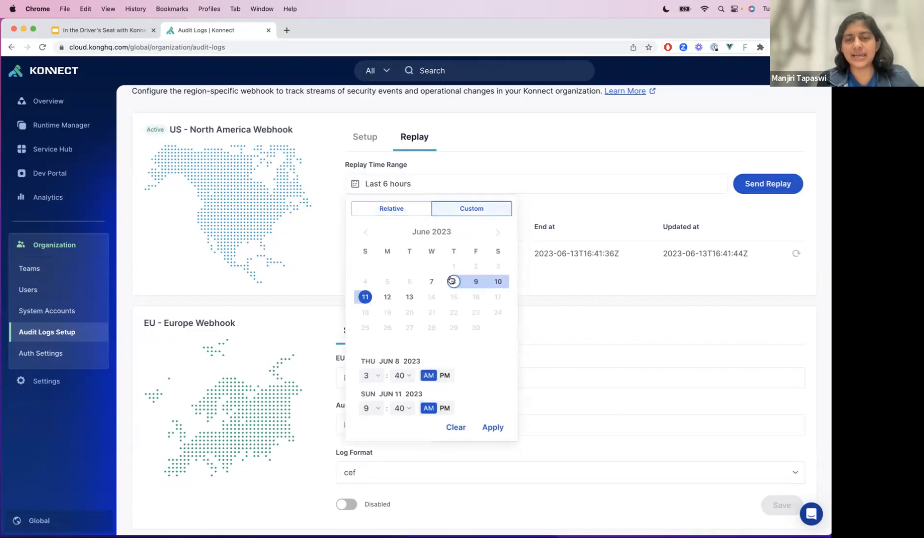
left_click(371, 408)
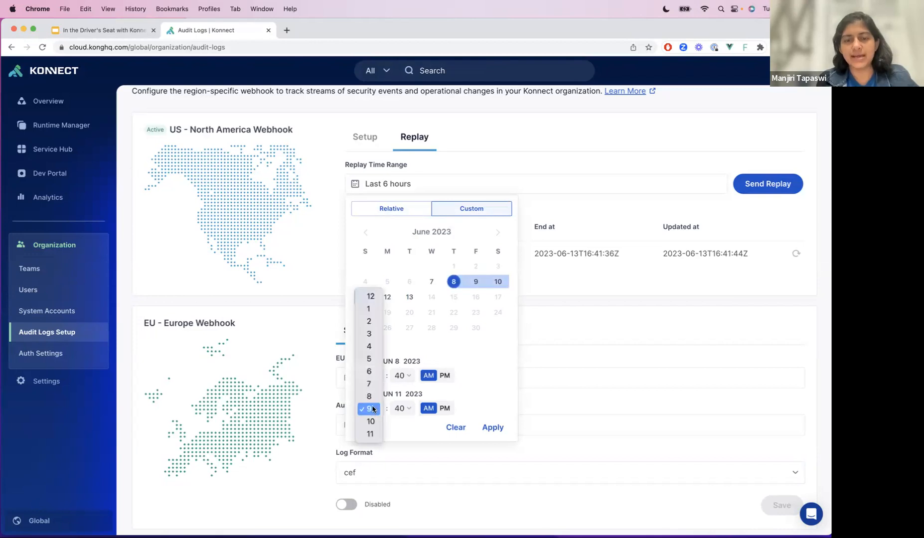
left_click(369, 374)
left_click(401, 375)
left_click(404, 359)
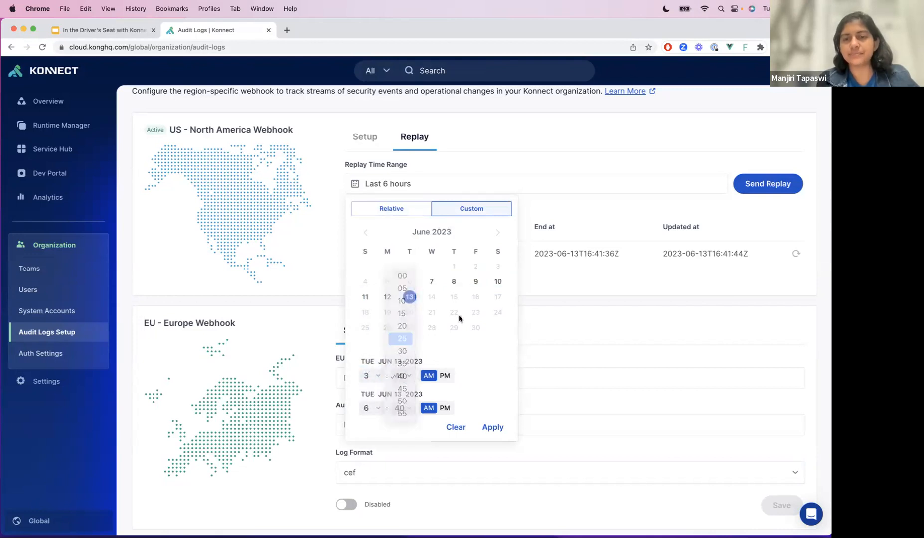
left_click(476, 281)
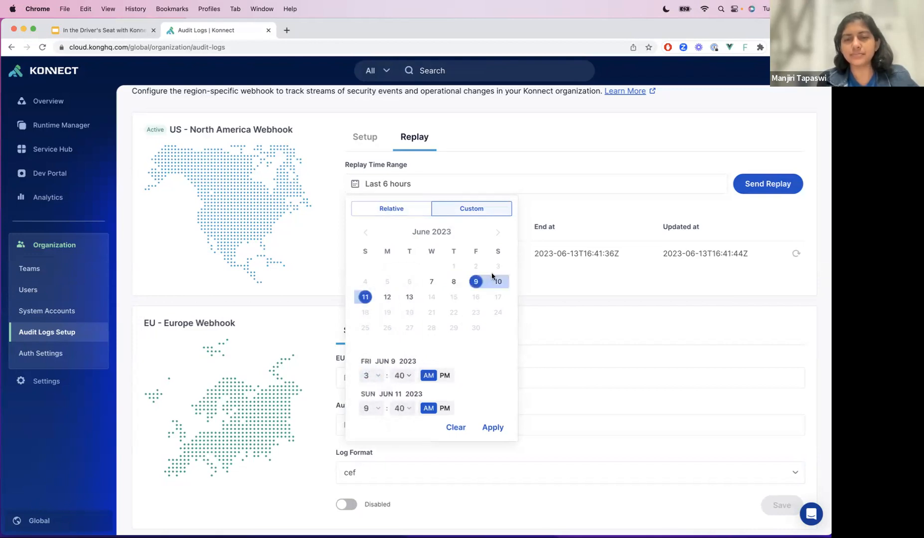
left_click(493, 428)
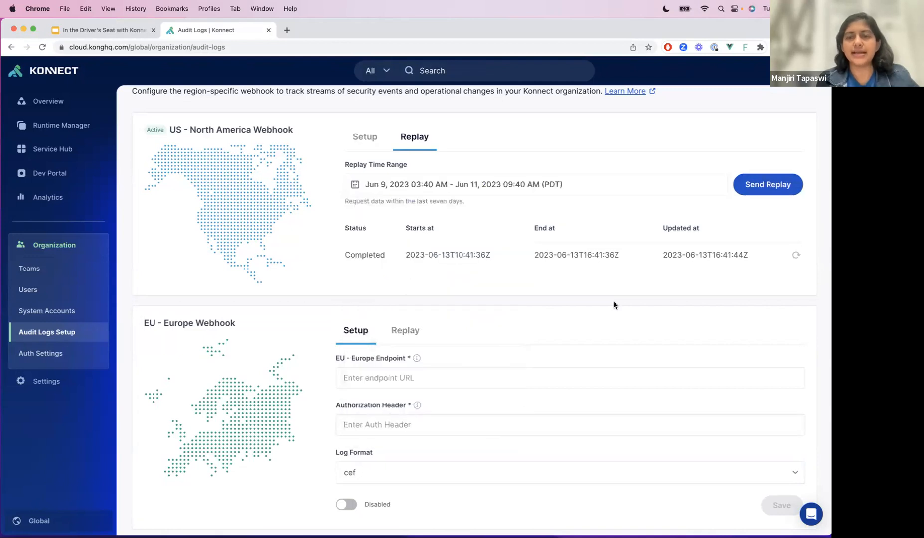
left_click(747, 187)
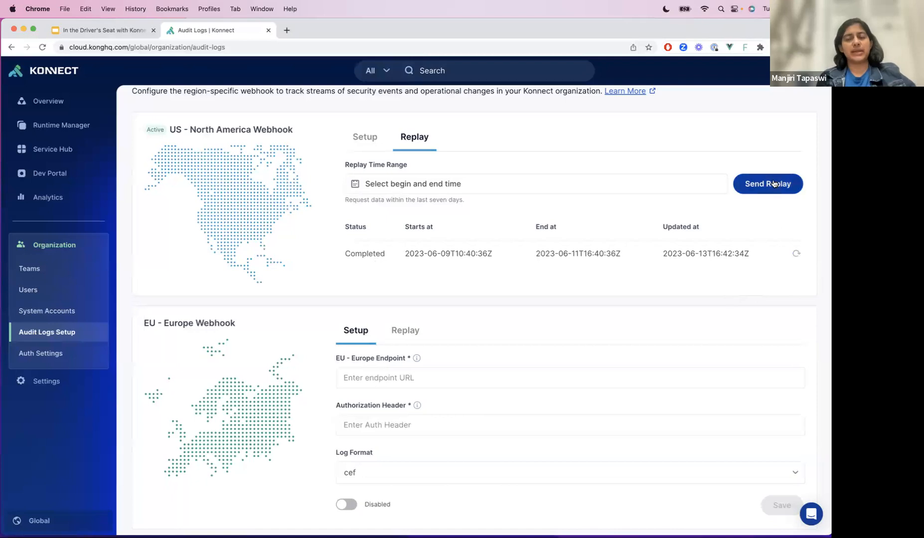
scroll(719, 247, "down", 1)
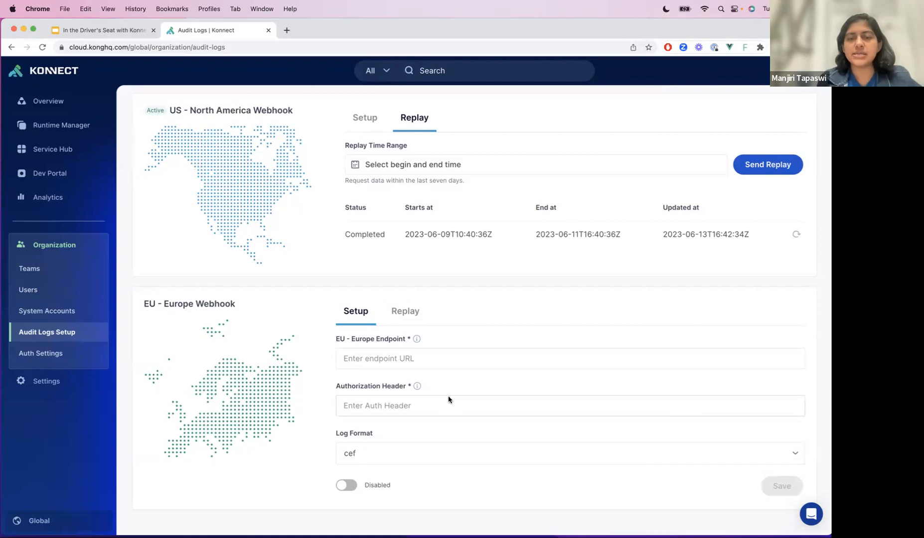
left_click(383, 367)
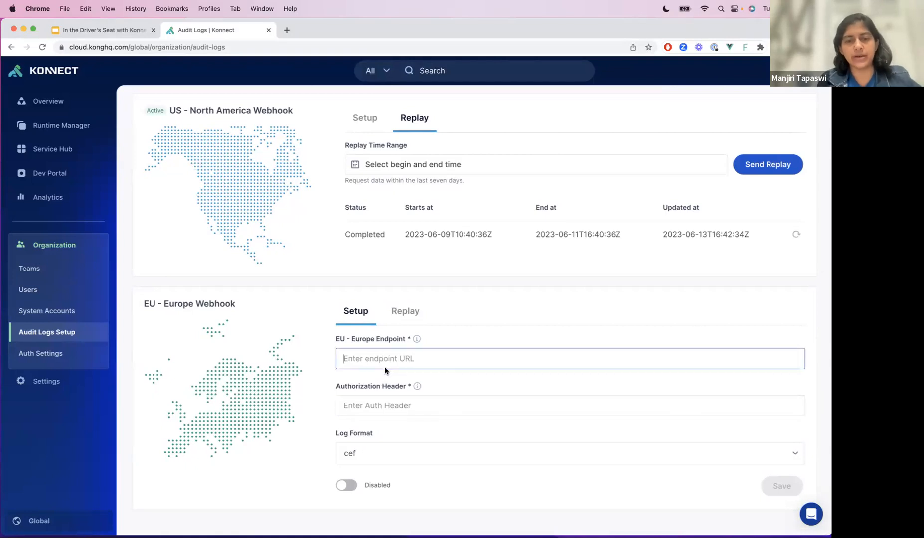
type("https://")
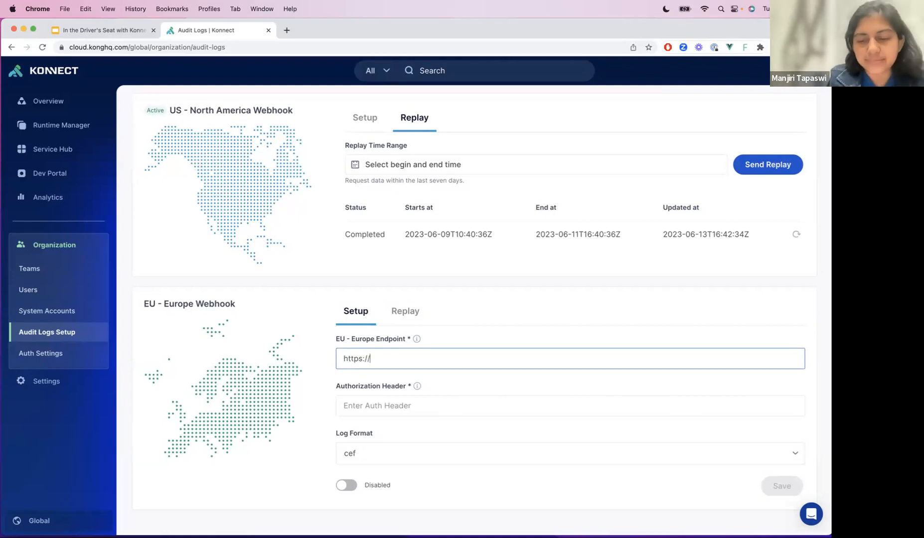
type("f1.com")
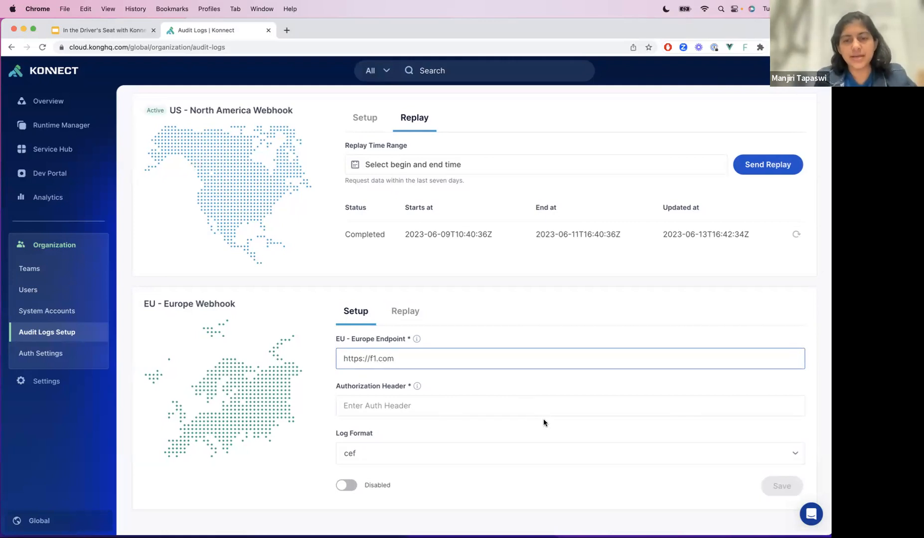
left_click(450, 397)
type("Bearer token")
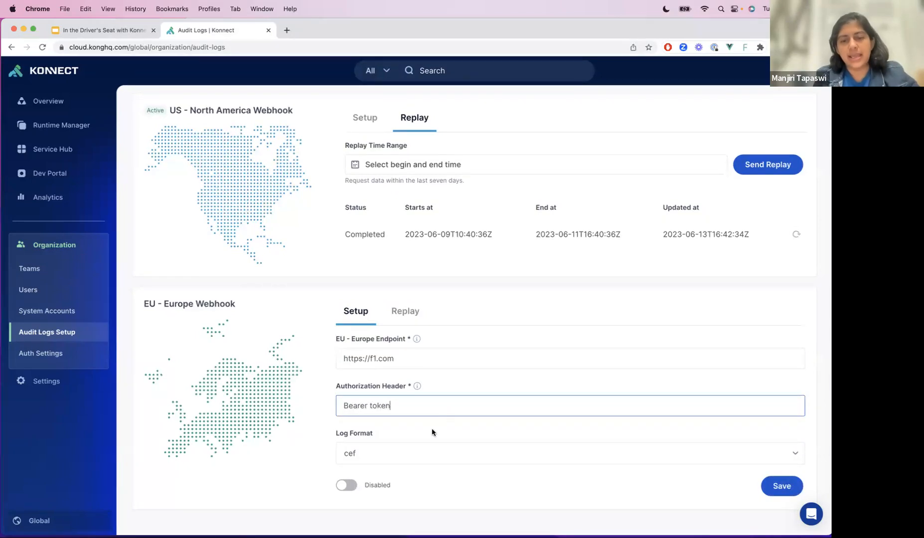
- Set the EU - Europe webhook's log format to json, enable the webhook and save it
left_click(371, 455)
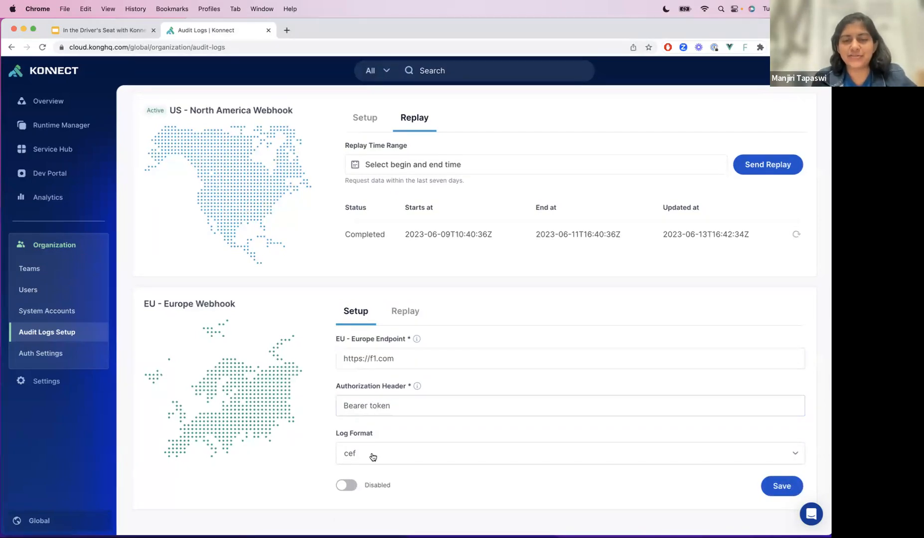
left_click(610, 500)
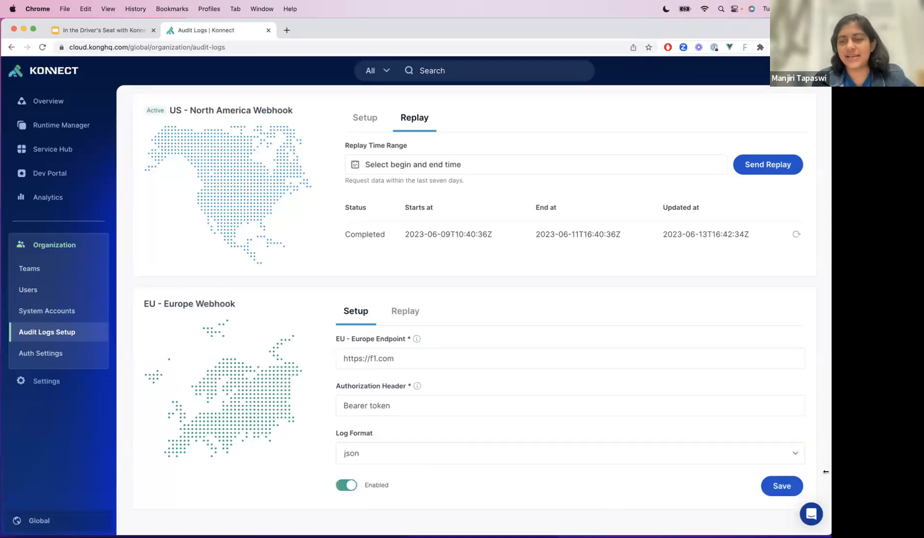
left_click(780, 486)
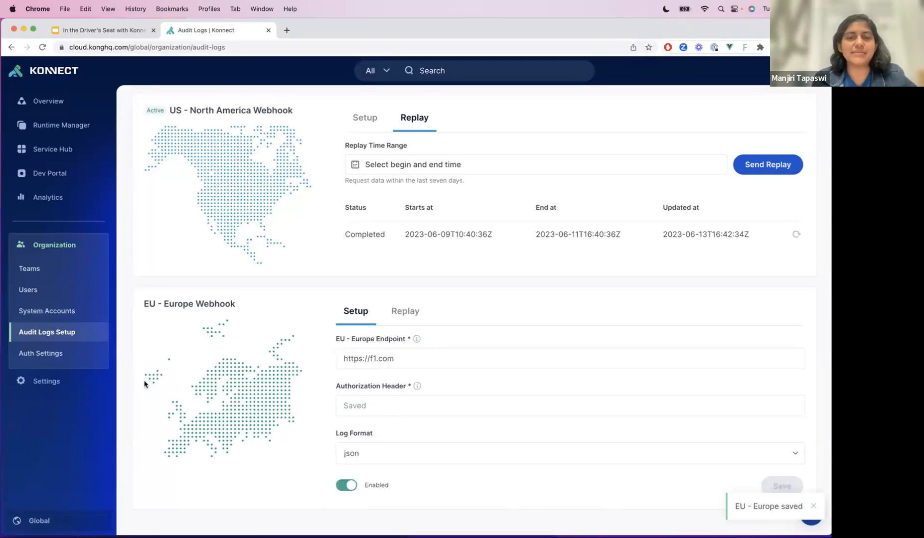
mouse_move(152, 309)
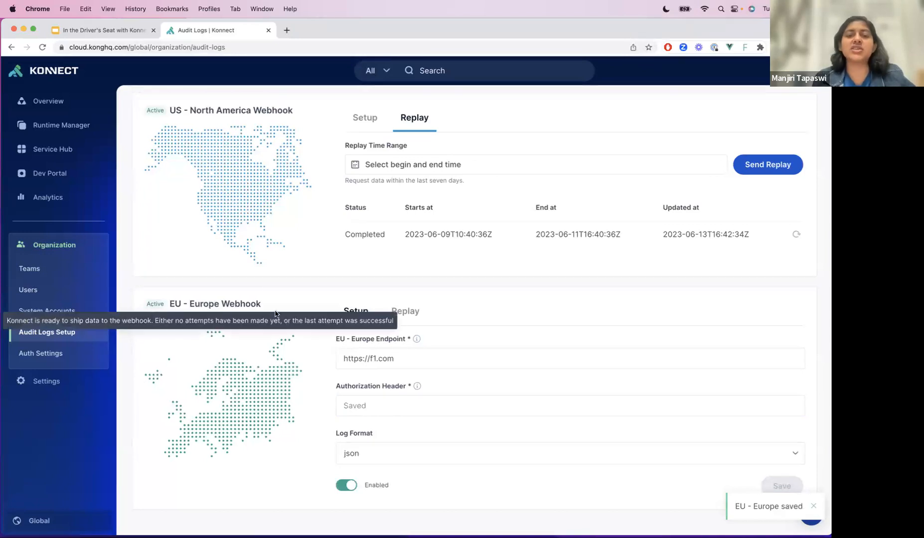
- Send a replay of the last 15 minutes for the EU - Europe webhook
left_click(399, 317)
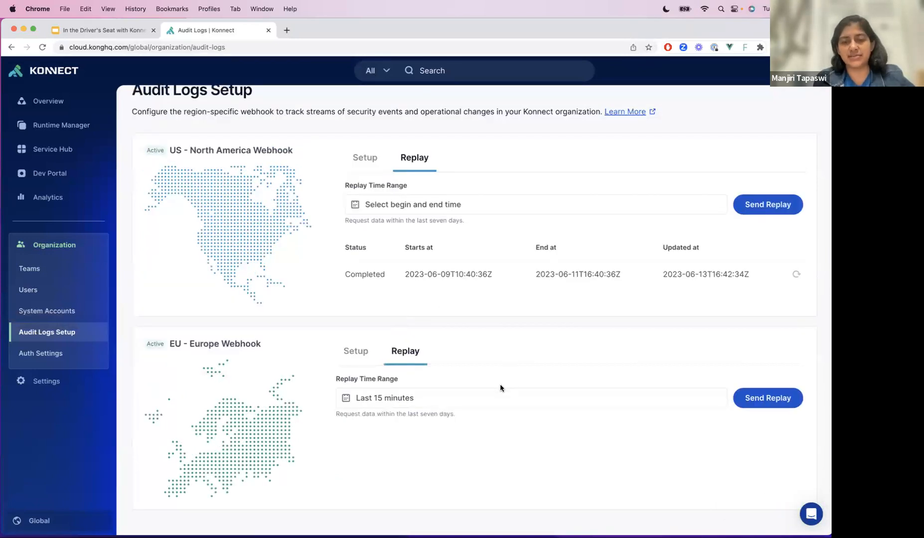
left_click(744, 400)
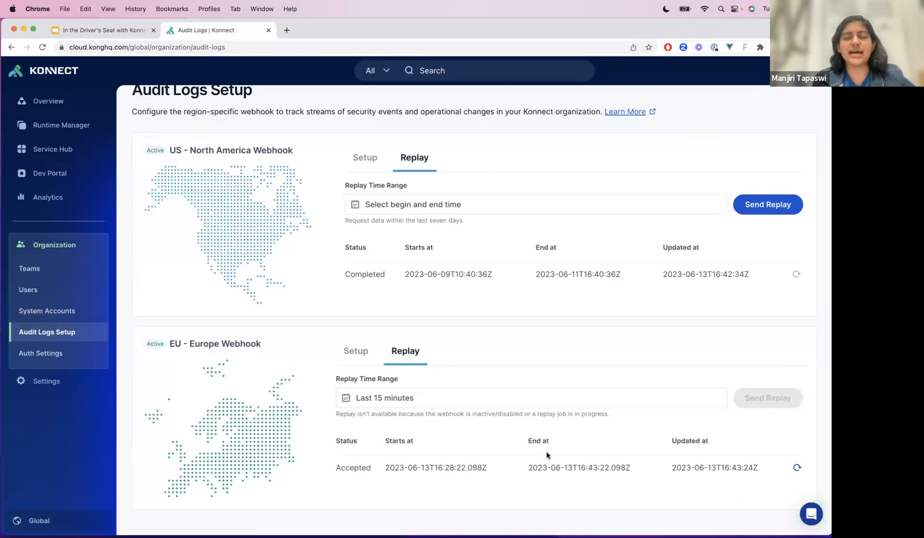
- Reload the audit logs setup page and check the EU - Europe webhook's status and saved settings
mouse_move(161, 342)
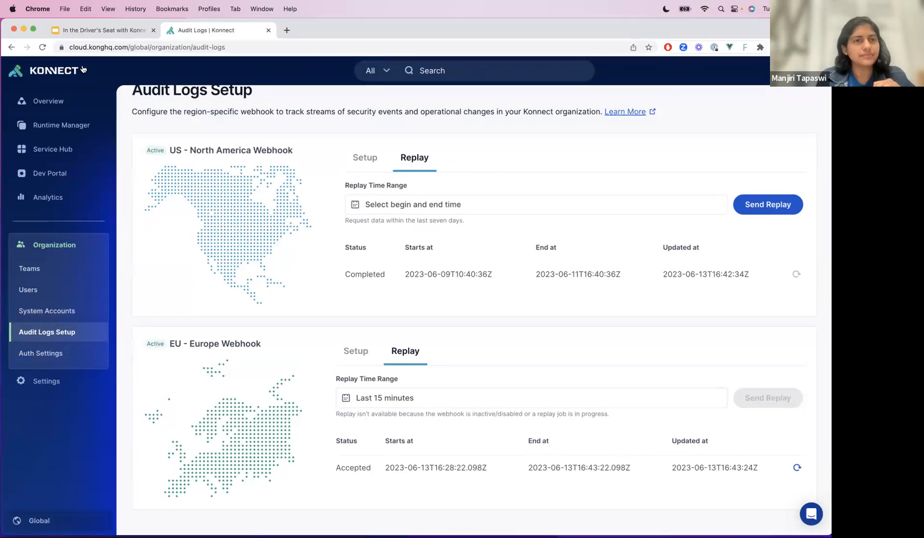
left_click(42, 47)
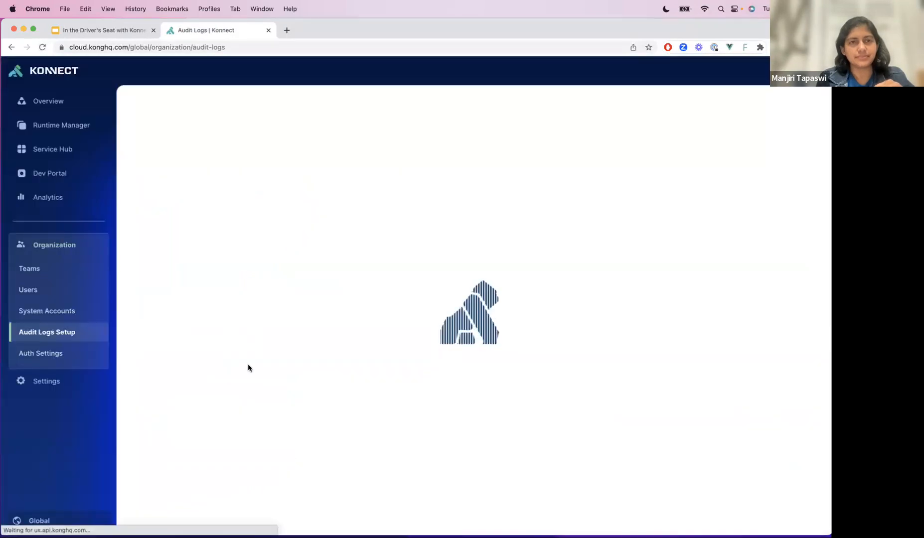
scroll(248, 368, "down", 2)
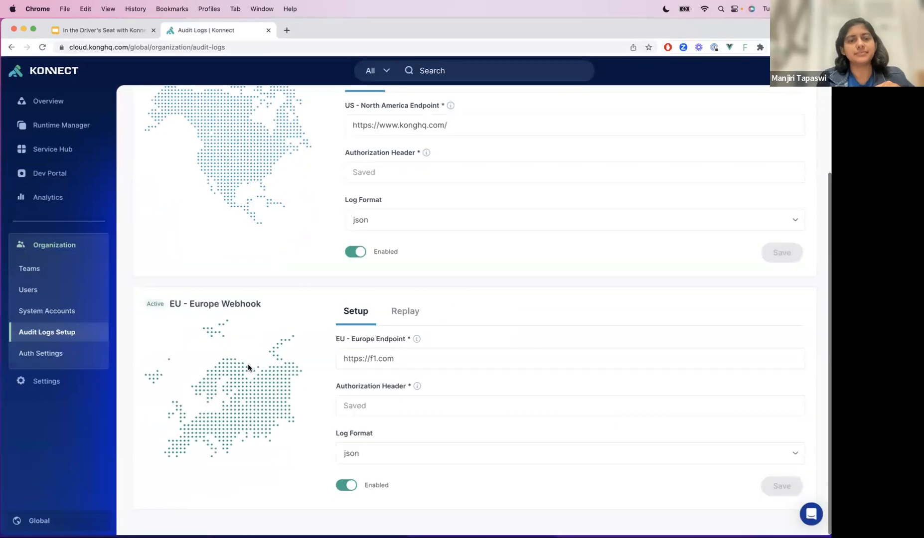
- View the organization's authentication schemes in Auth Settings and log out of the account
left_click(27, 355)
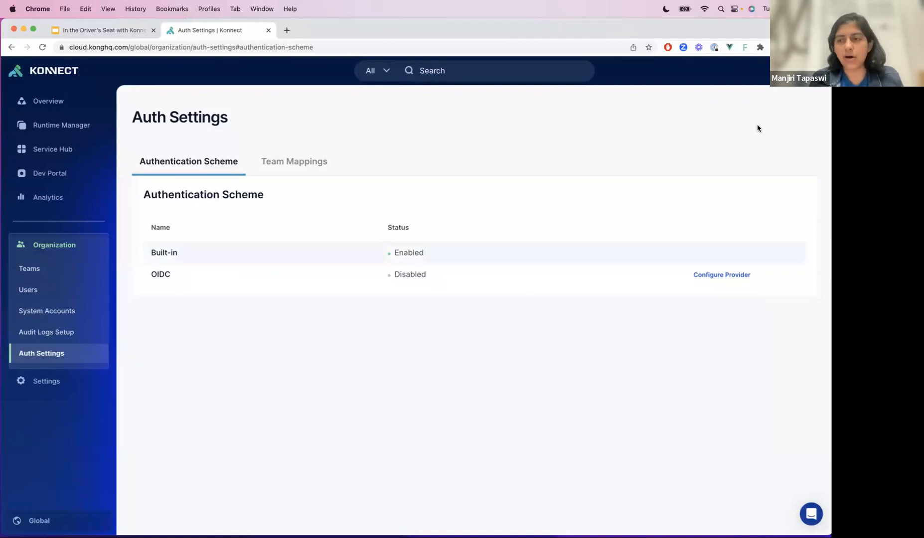
left_click(797, 70)
left_click(769, 201)
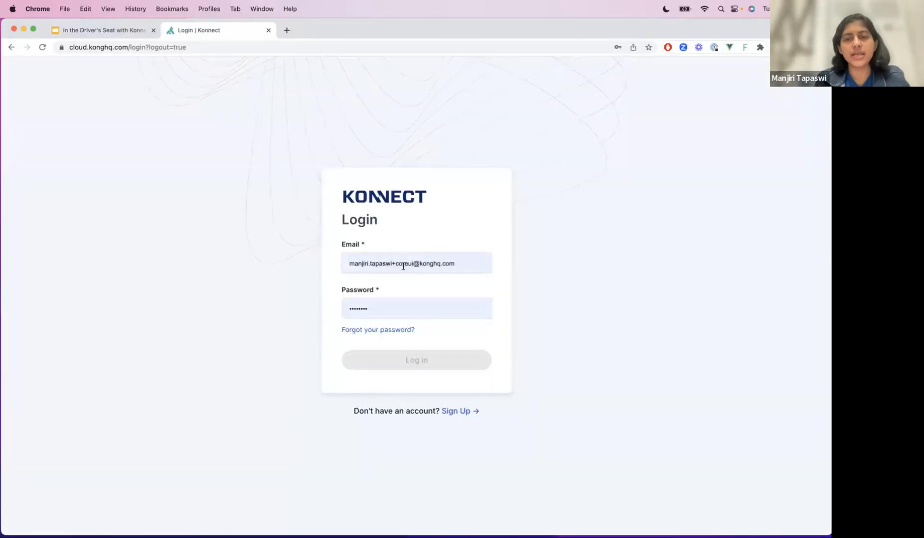
- Log in with the prefilled account credentials and open the organization's Auth Settings
left_click(414, 360)
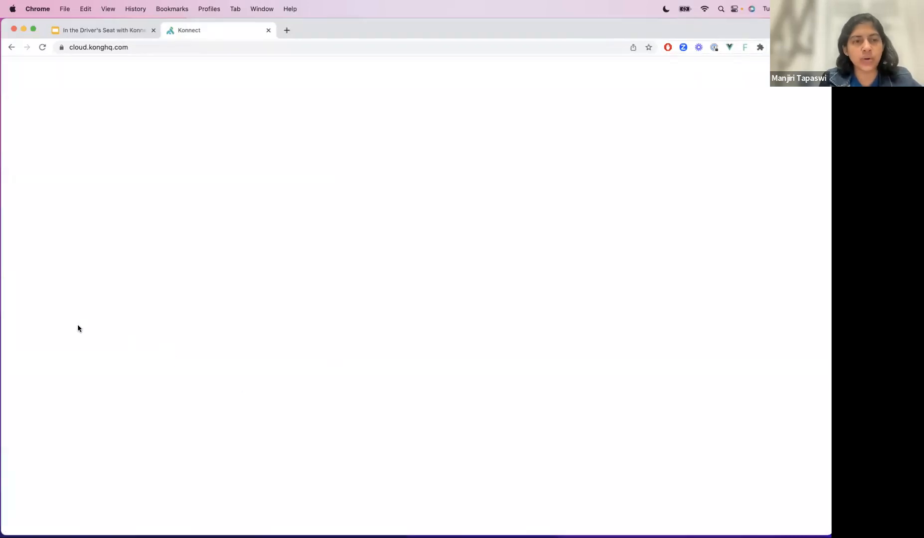
left_click(66, 293)
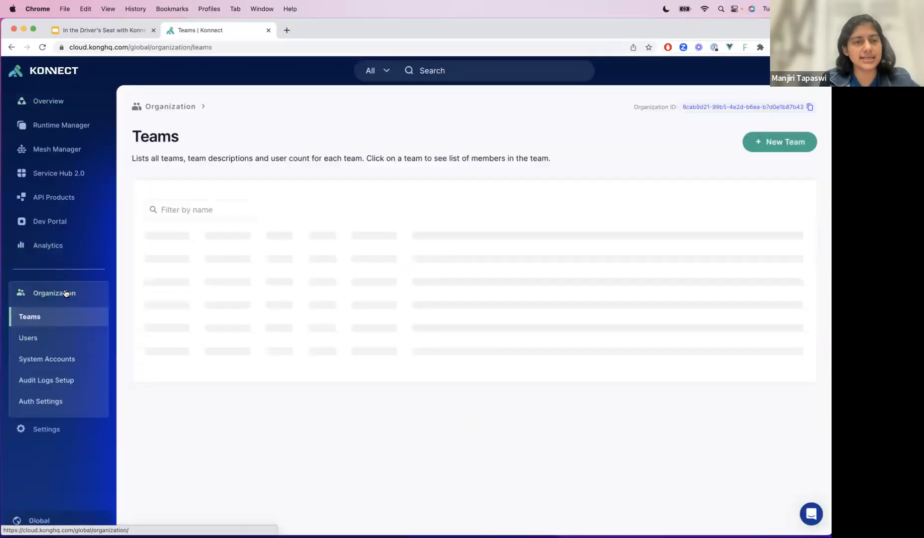
left_click(36, 406)
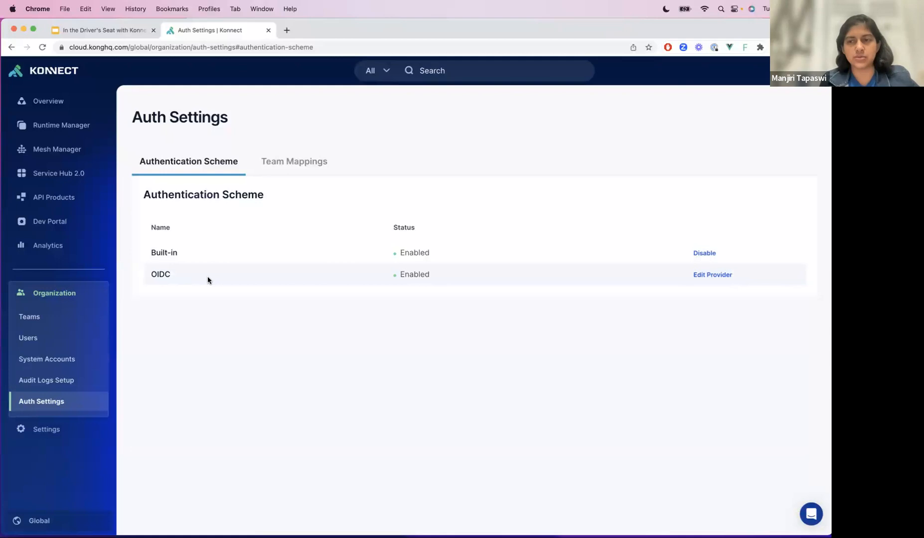
- Open the OIDC provider's configuration and examine its advanced fields for scopes and claim mappings
left_click(702, 277)
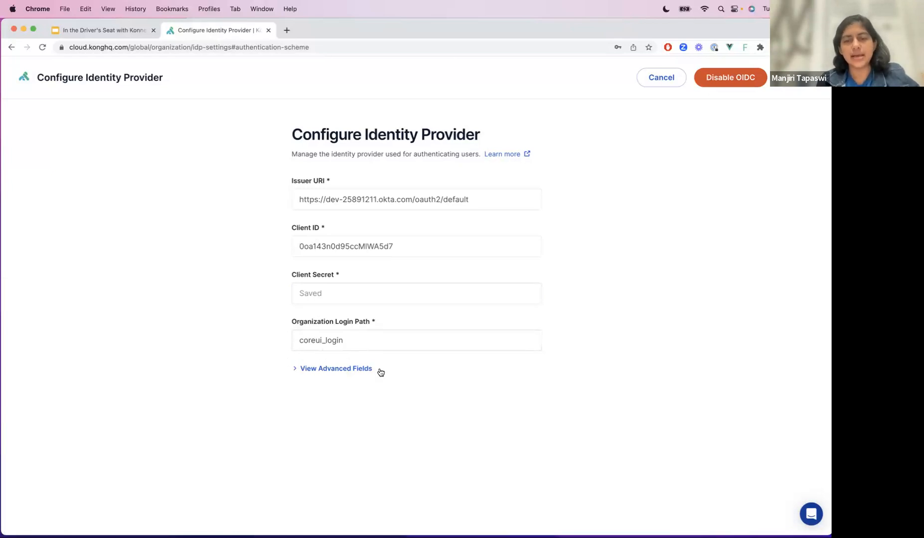
left_click(364, 369)
scroll(302, 454, "down", 2)
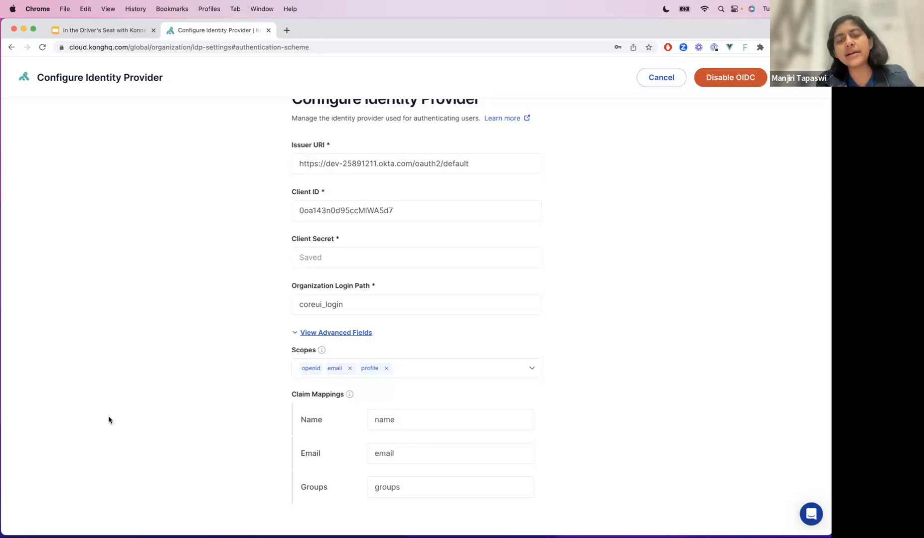
mouse_move(321, 353)
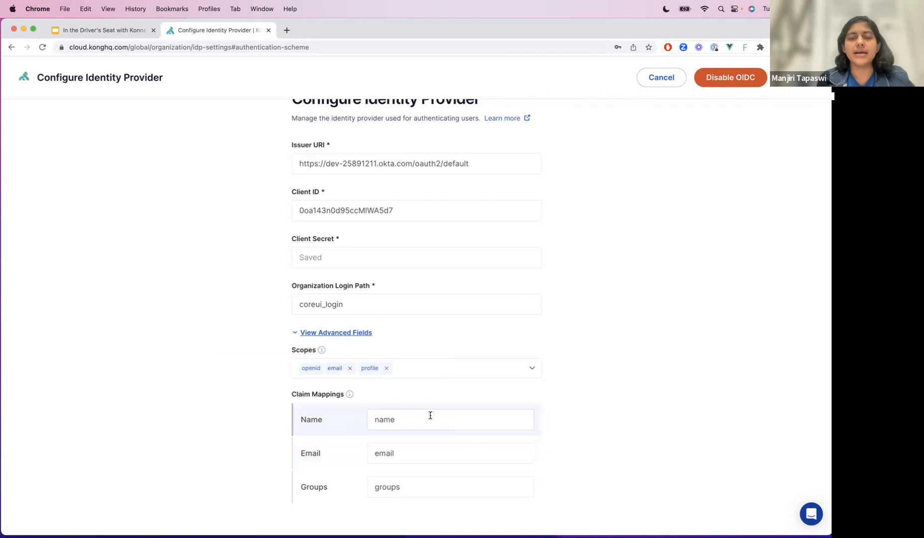
- Remove the profile and email scopes from the OIDC provider and save the configuration
left_click(430, 415)
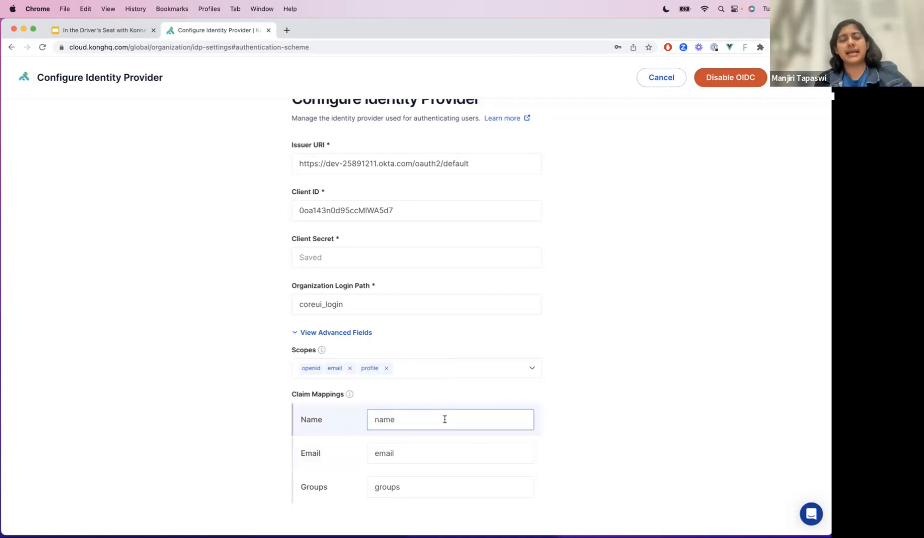
left_click(386, 368)
left_click(349, 368)
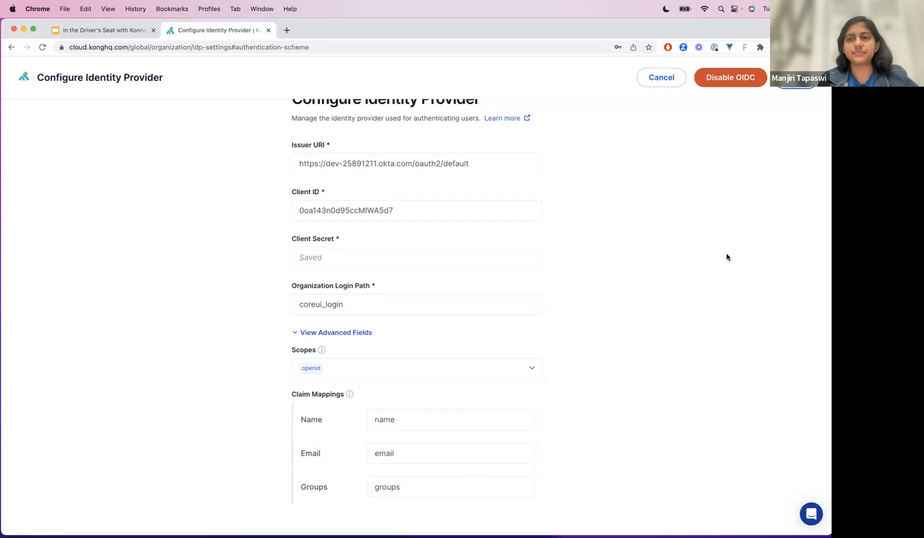
- Reopen the OIDC provider's configuration and disable OIDC, entering "disable" as confirmation
left_click(715, 274)
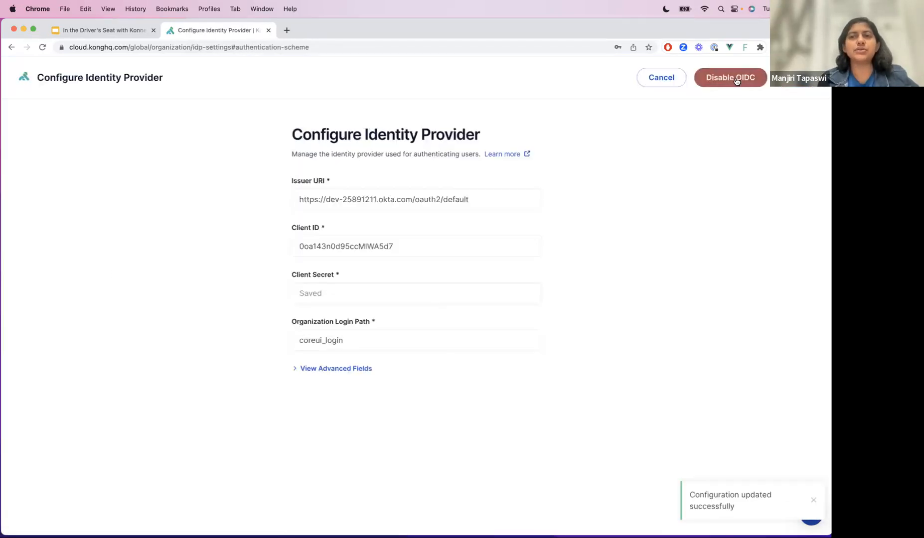
left_click(731, 78)
left_click(362, 269)
type("disable")
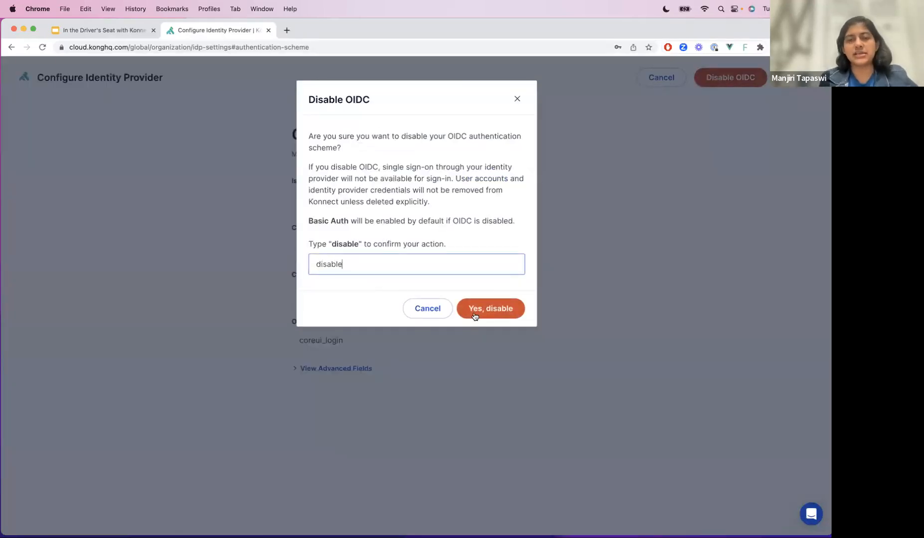
left_click(474, 315)
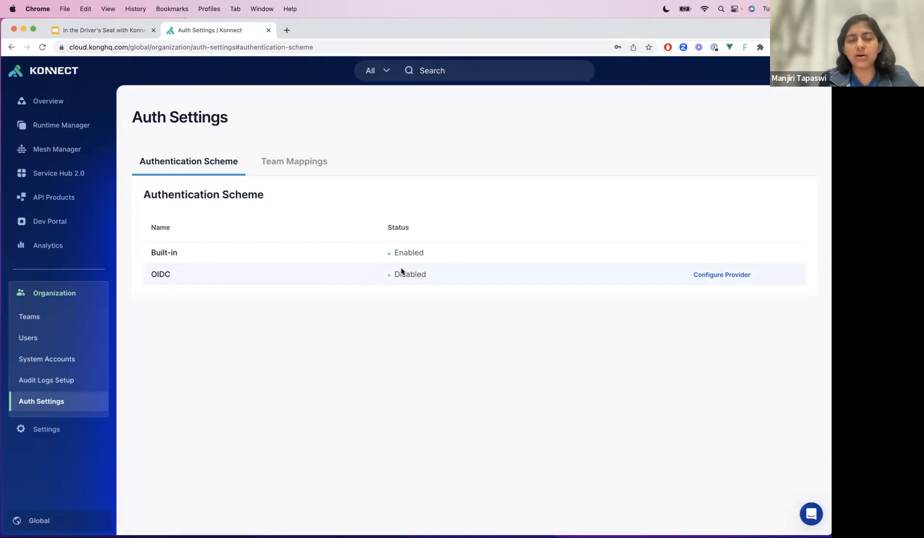
- Add the email and profile scopes to the OIDC provider and enable OIDC again
left_click(747, 277)
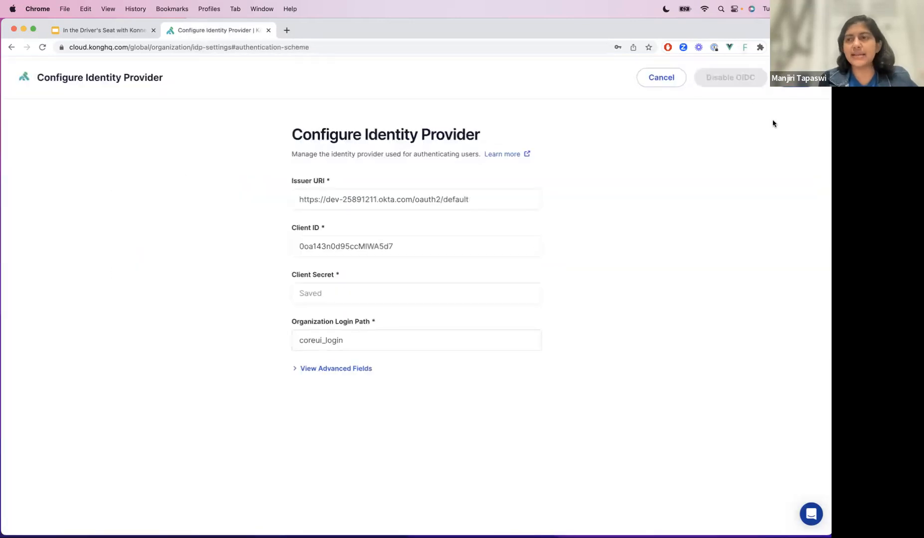
left_click(352, 368)
scroll(393, 415, "down", 2)
left_click(359, 371)
left_click(350, 437)
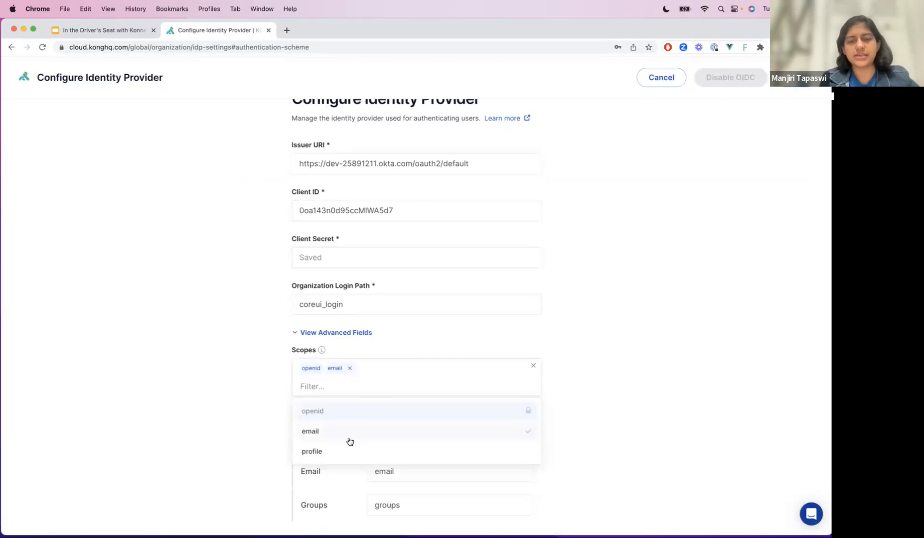
left_click(344, 453)
left_click(597, 339)
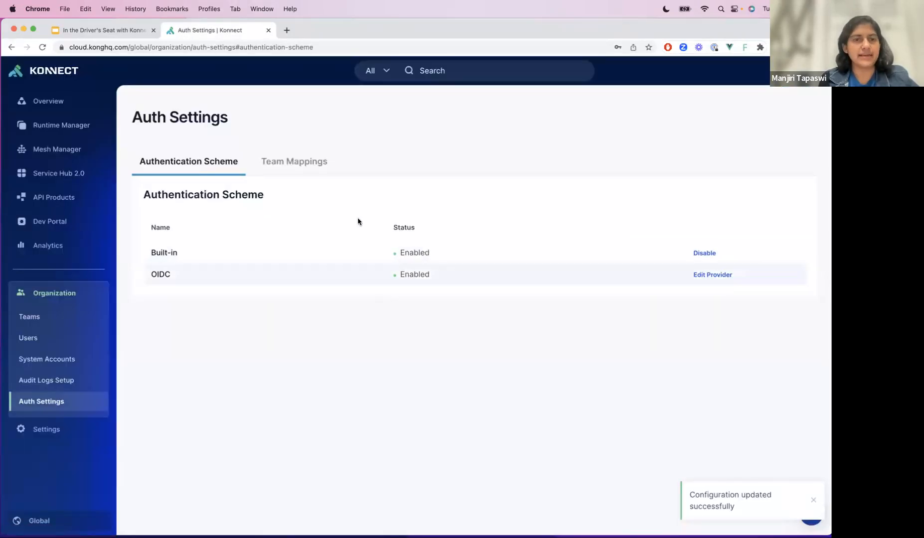
- Enable IdP mapping in the organization's team mappings
left_click(285, 158)
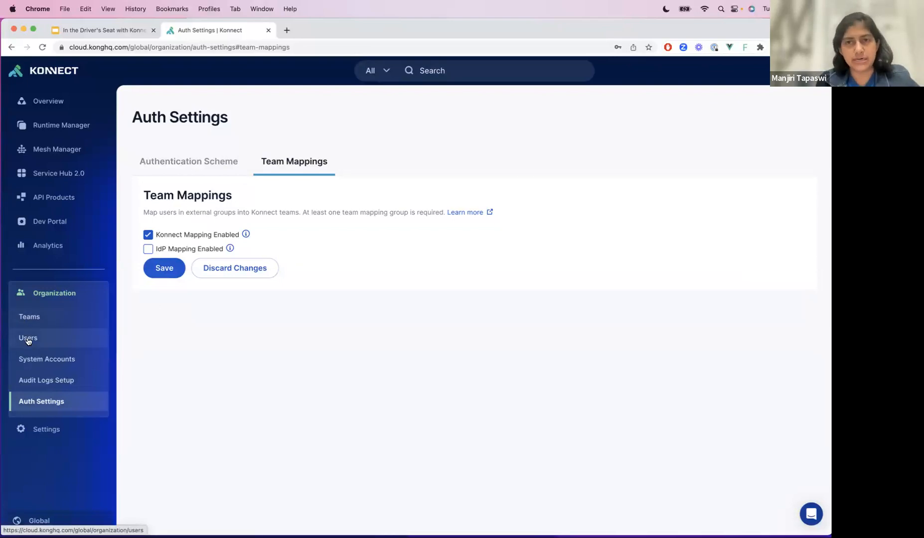
left_click(147, 249)
scroll(199, 356, "down", 3)
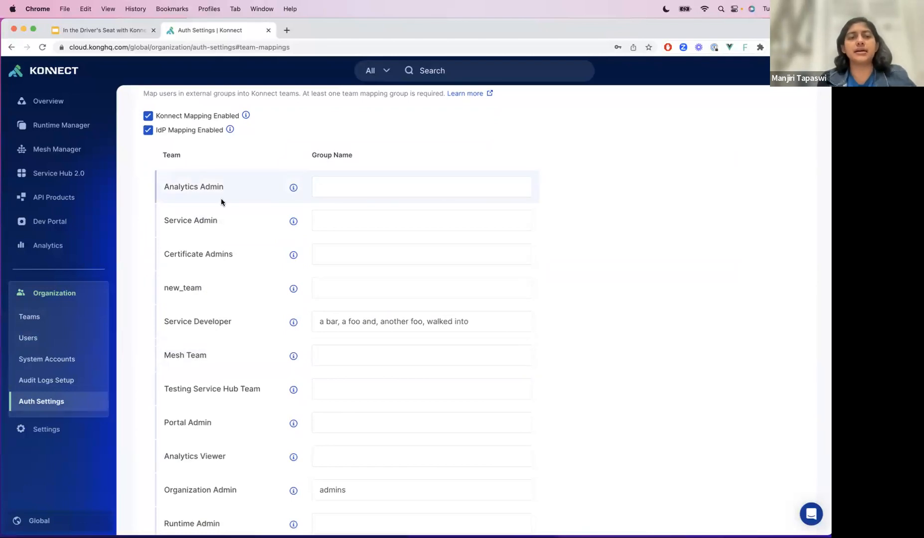
- Map the Analytics Admin team to the group name Analytics and view that team's permissions
left_click(372, 188)
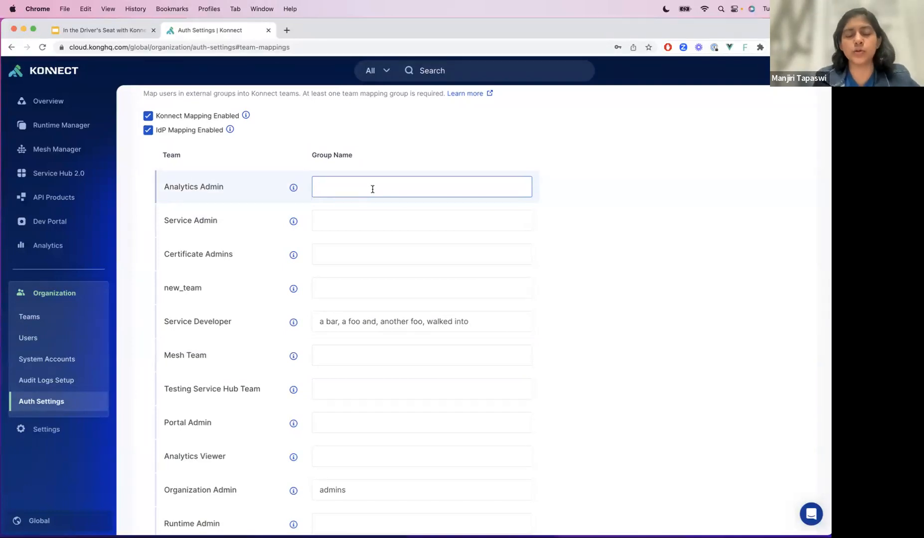
type("Analytics")
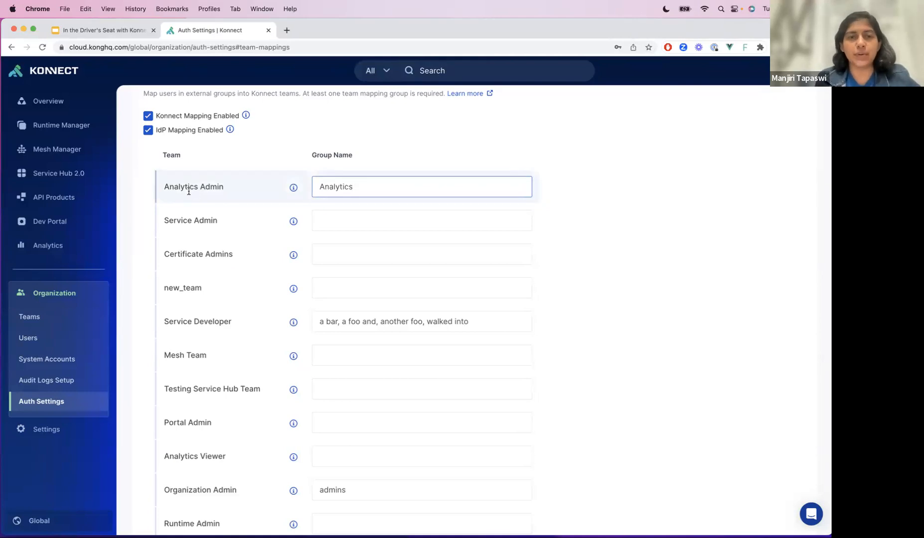
scroll(187, 190, "down", 2)
mouse_move(294, 141)
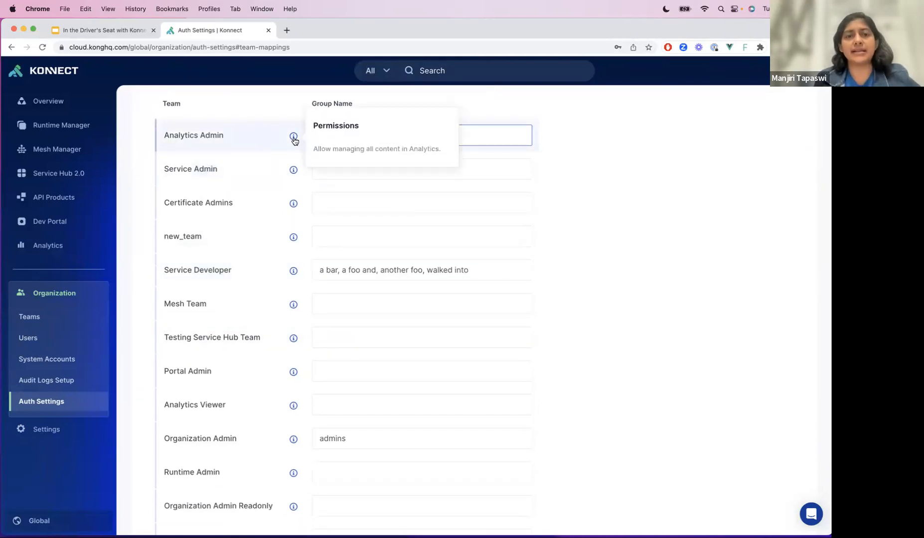
- Save the team mappings with the Analytics group name assigned to the Analytics Admin team
mouse_move(293, 171)
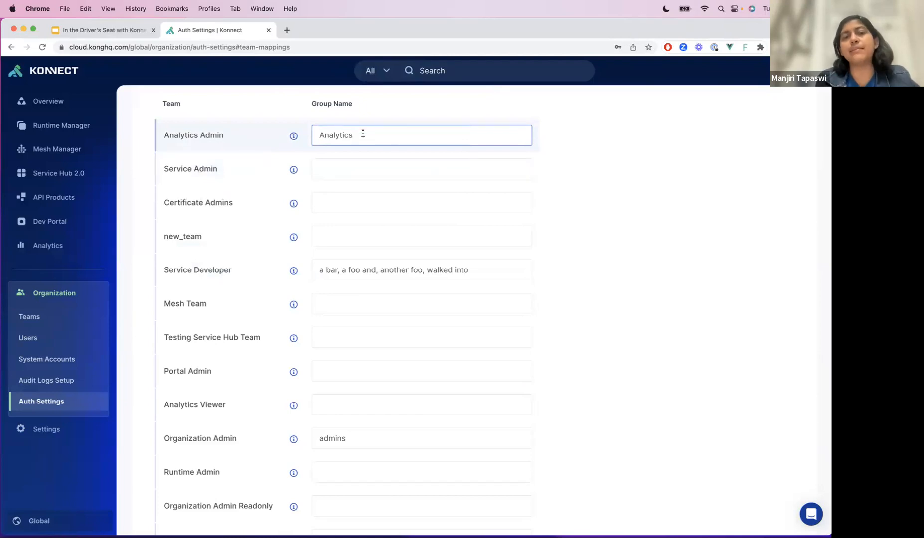
scroll(358, 218, "down", 2)
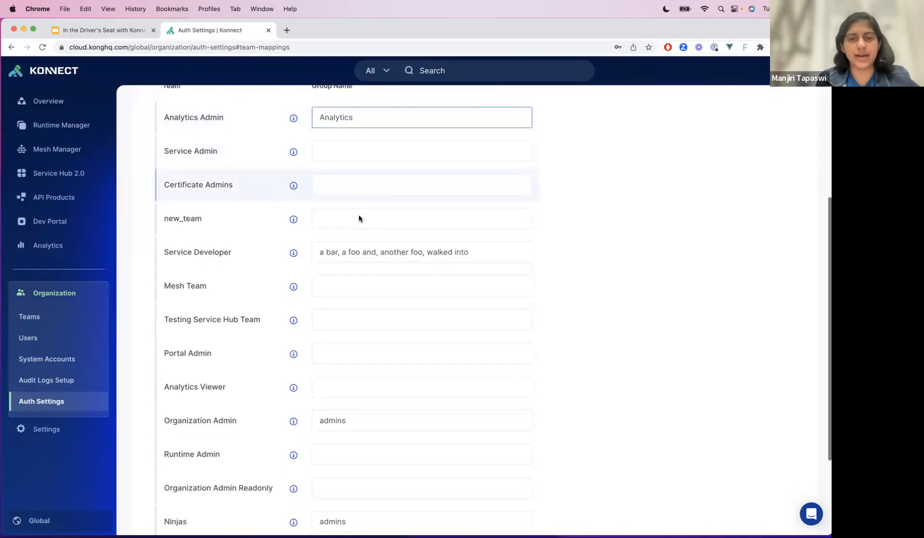
scroll(437, 233, "down", 10)
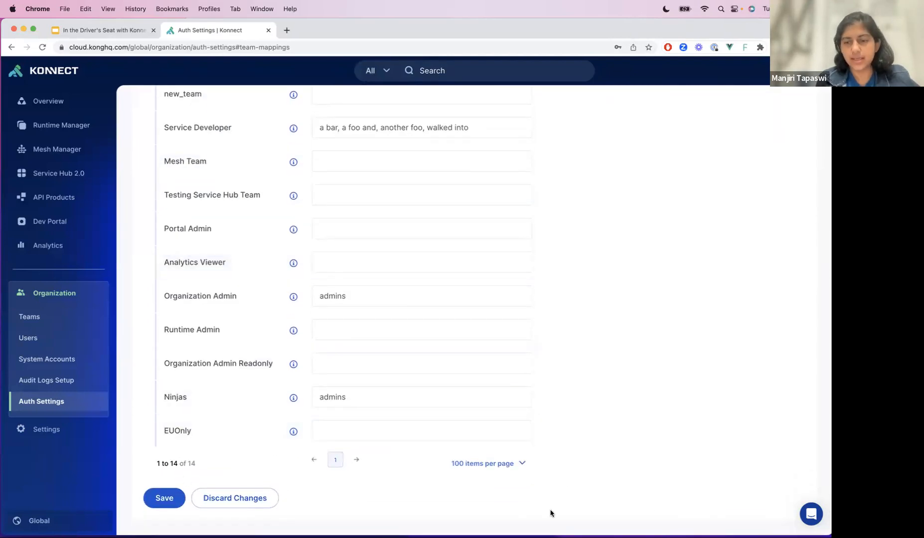
left_click(164, 500)
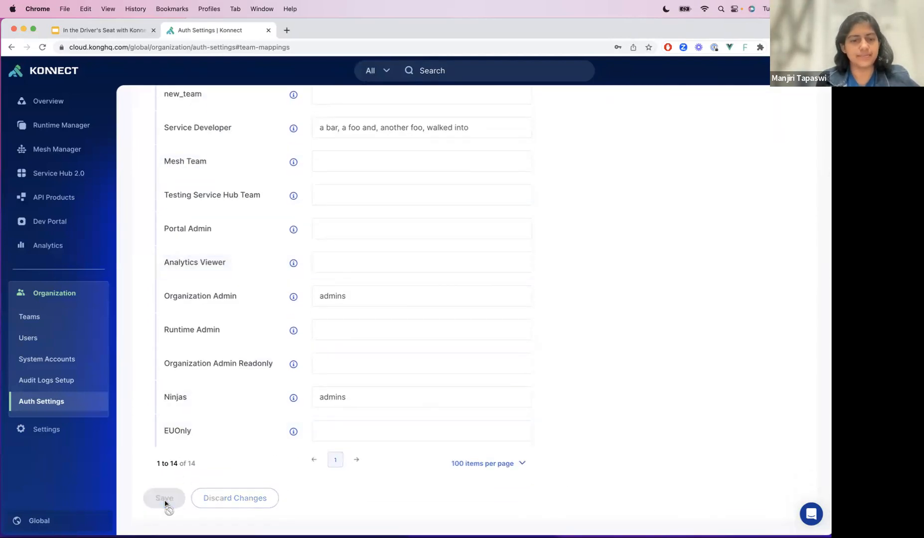
- Clear the Analytics Admin team's group name and save the team mappings
scroll(244, 269, "up", 10)
left_click(356, 136)
double_click(356, 134)
key("BackSpace")
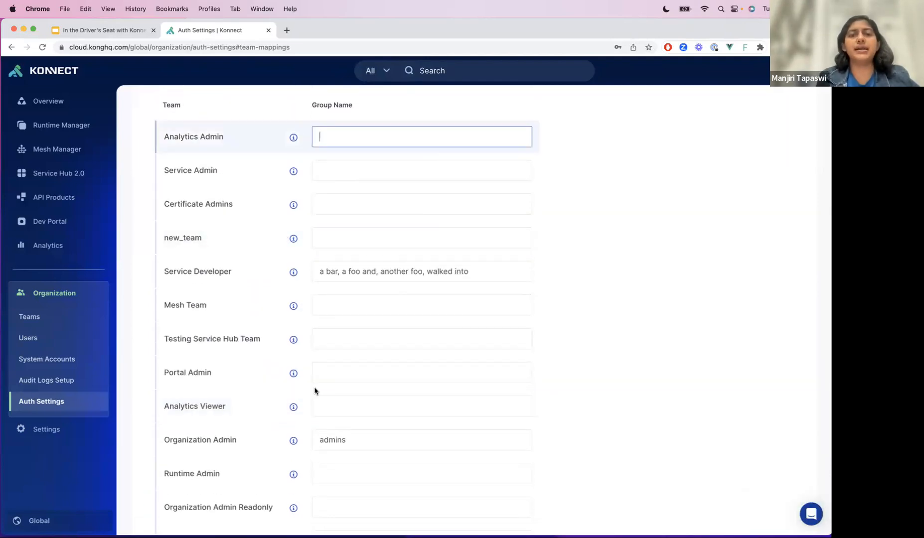
scroll(316, 428, "down", 3)
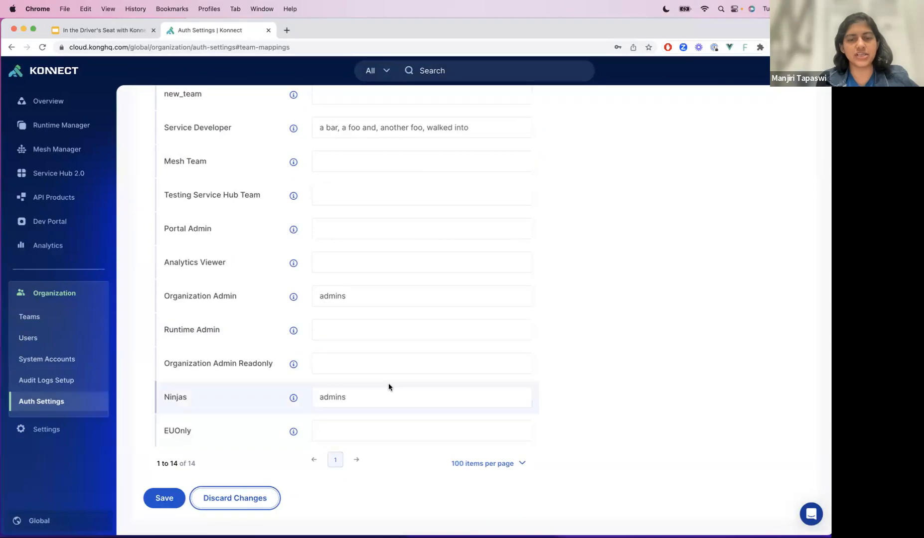
left_click(164, 499)
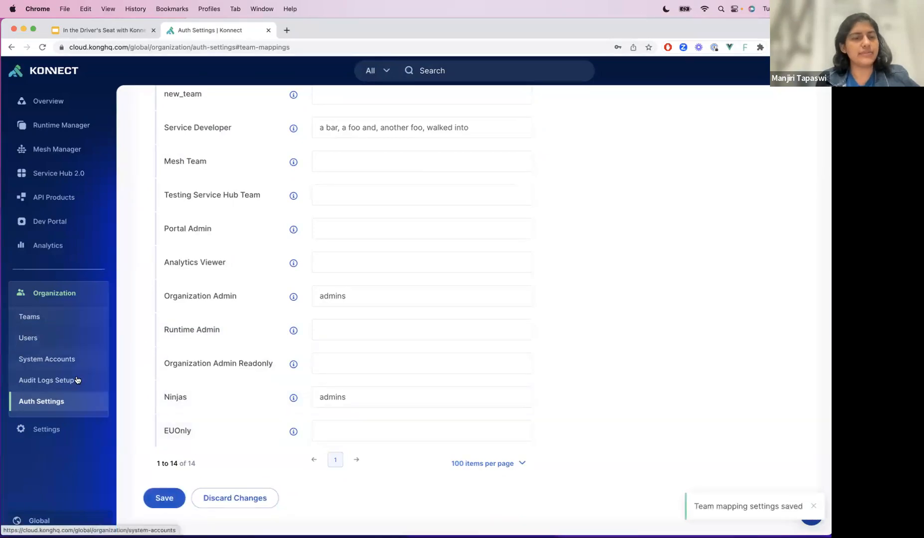
scroll(228, 353, "up", 6)
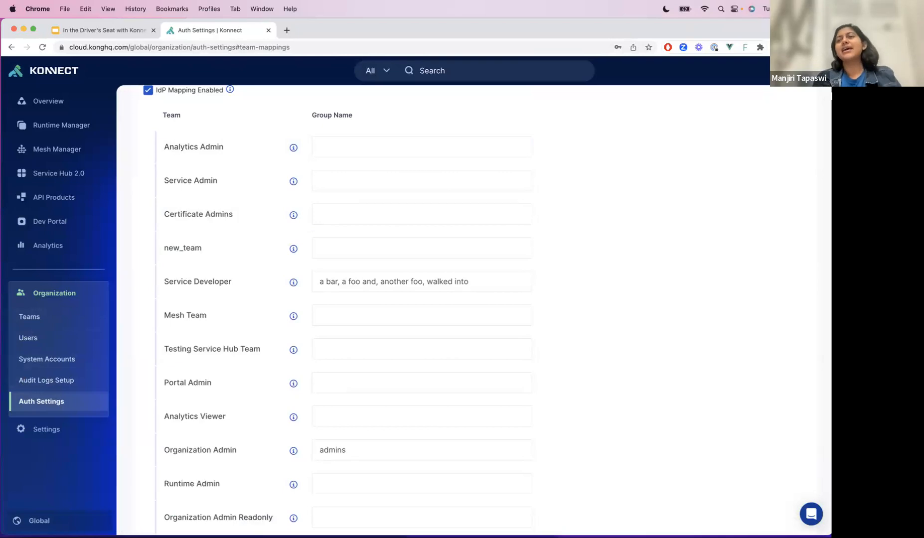
- Save a shortened version of the account holder's name as the preferred name in My Account, and view the overview greeting
left_click(812, 70)
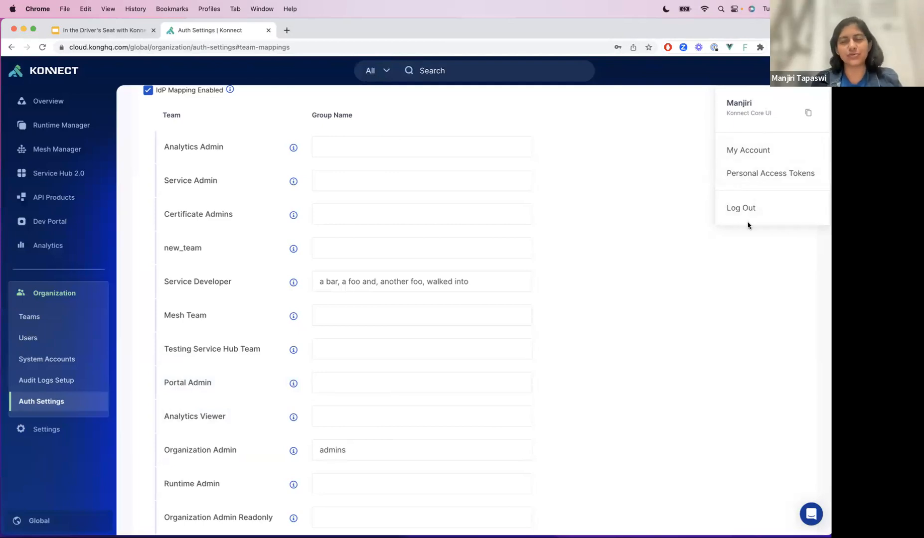
left_click(744, 152)
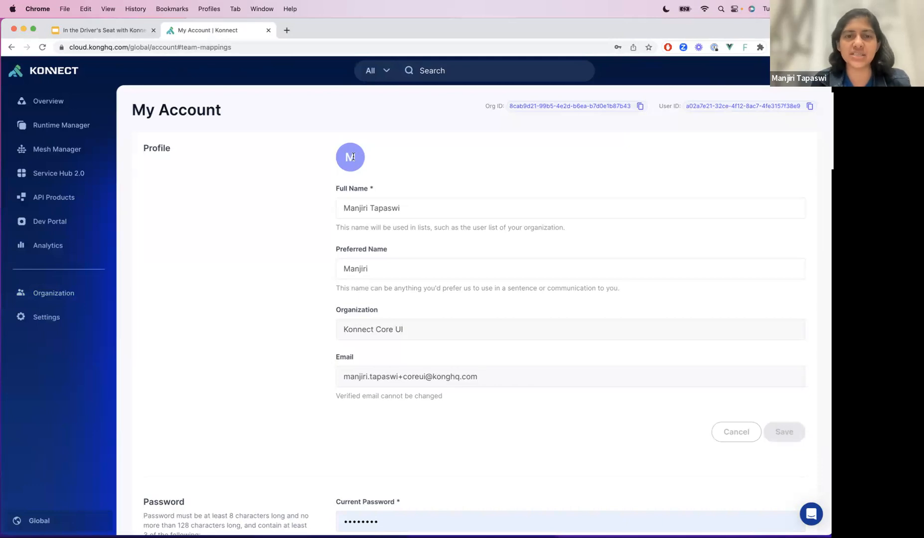
left_click(383, 273)
key("super+a")
type("Man Ta")
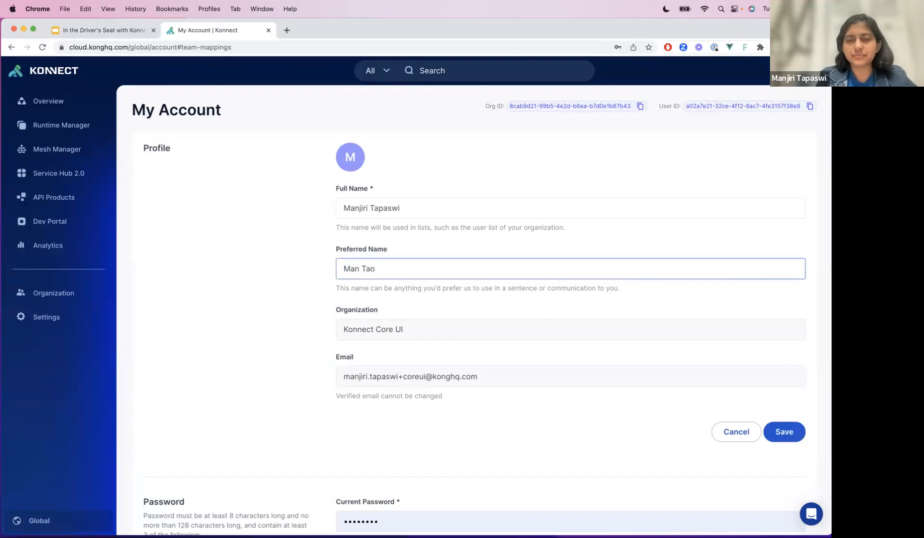
left_click(783, 432)
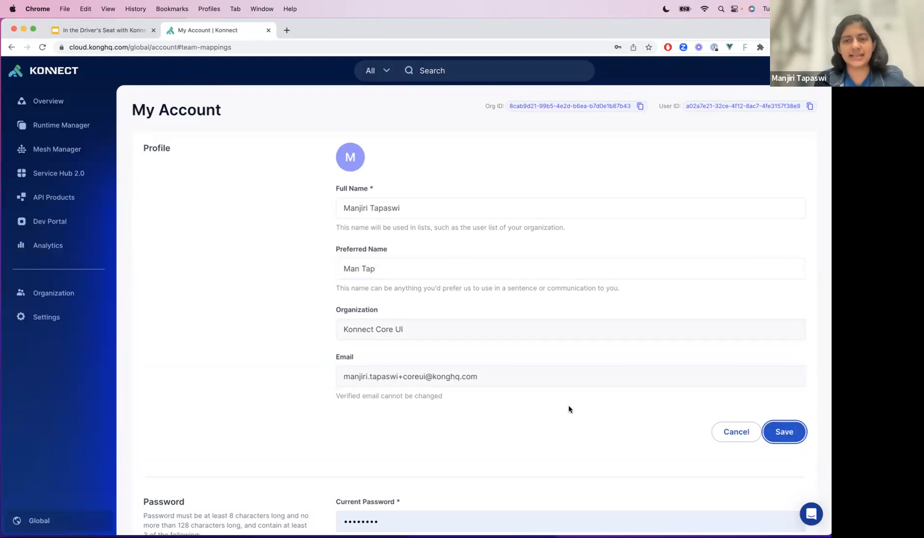
left_click(85, 110)
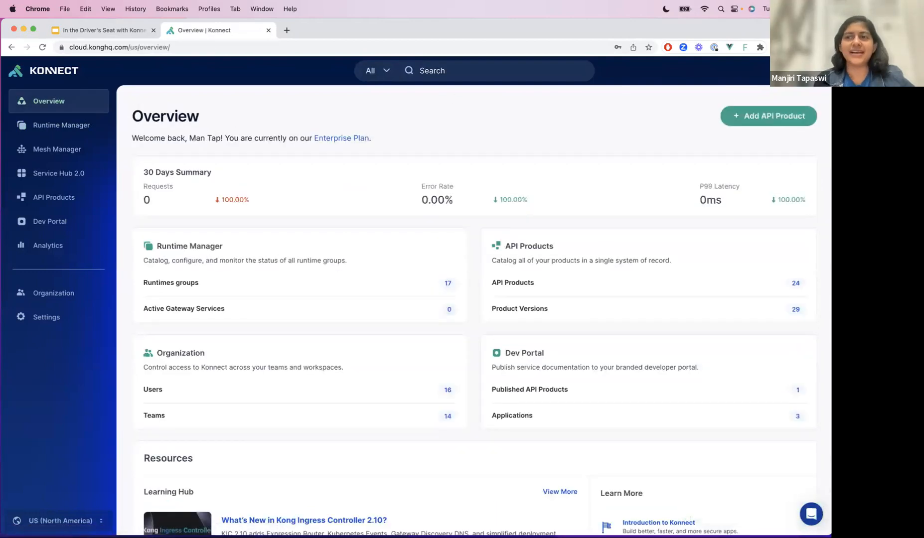
- Clear the preferred name in the account profile, save it, and view the overview greeting
left_click(816, 71)
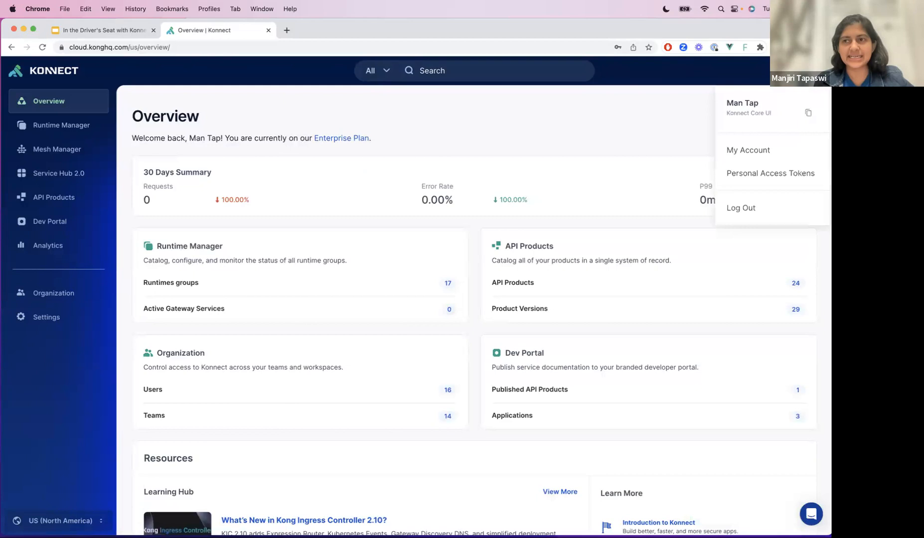
left_click(752, 150)
triple_click(385, 269)
key("BackSpace")
left_click(785, 439)
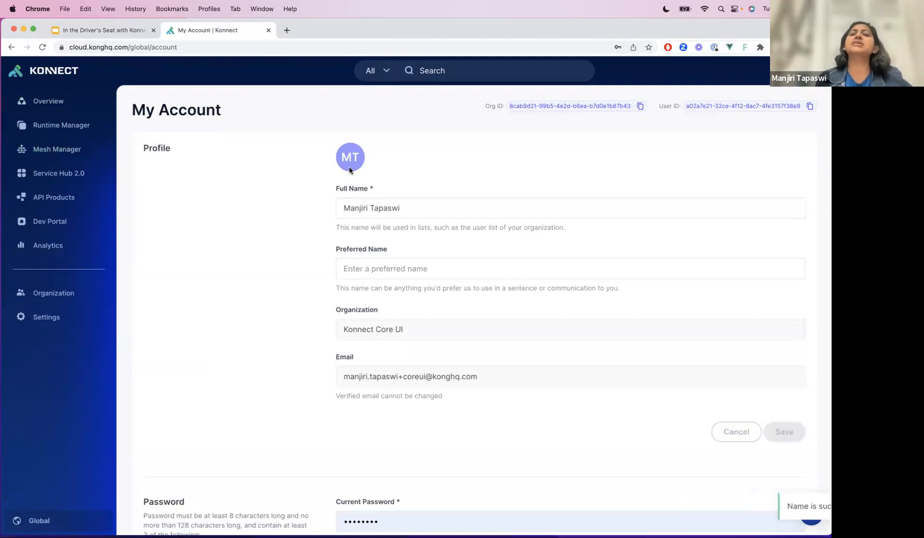
left_click(44, 105)
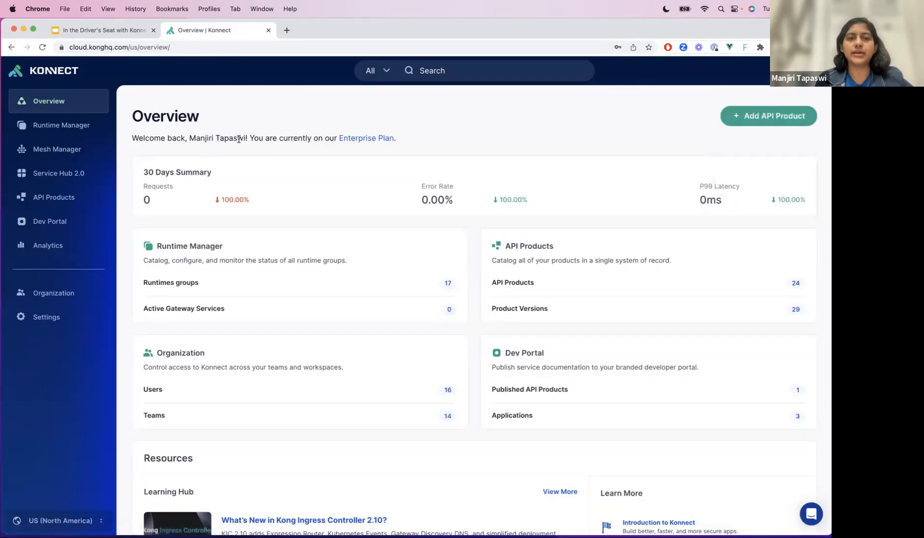
- Check the name in the account menu and review the profile, password and account deletion sections of My Account
left_click(807, 70)
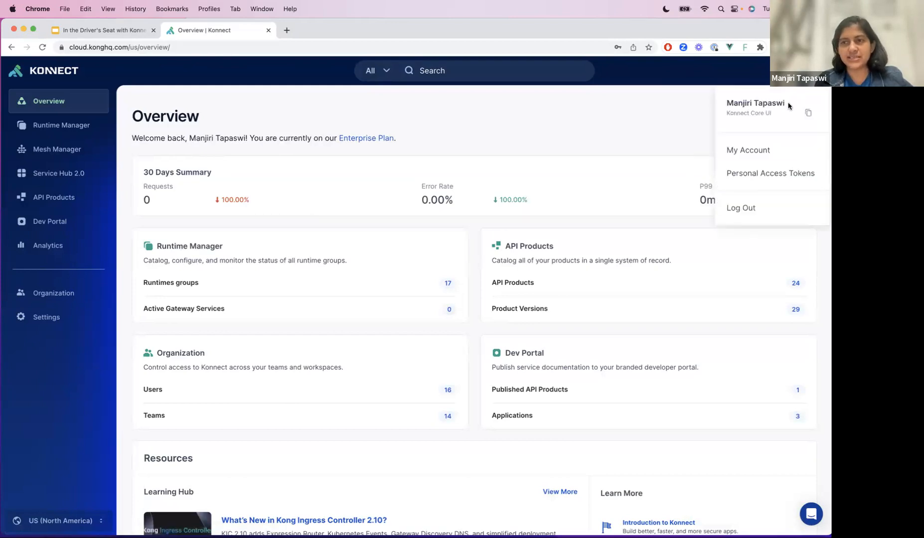
left_click(759, 151)
scroll(440, 390, "down", 2)
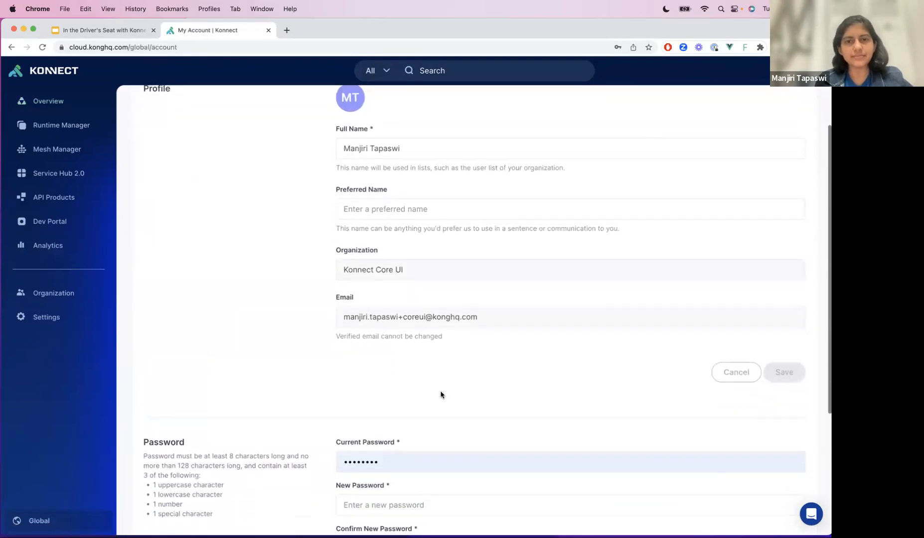
scroll(468, 189, "down", 1)
scroll(417, 277, "down", 1)
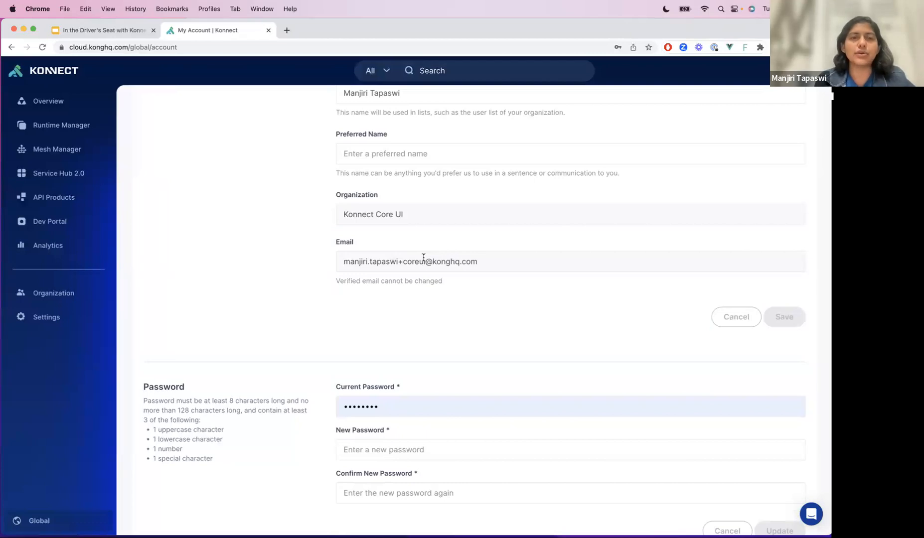
scroll(424, 257, "up", 2)
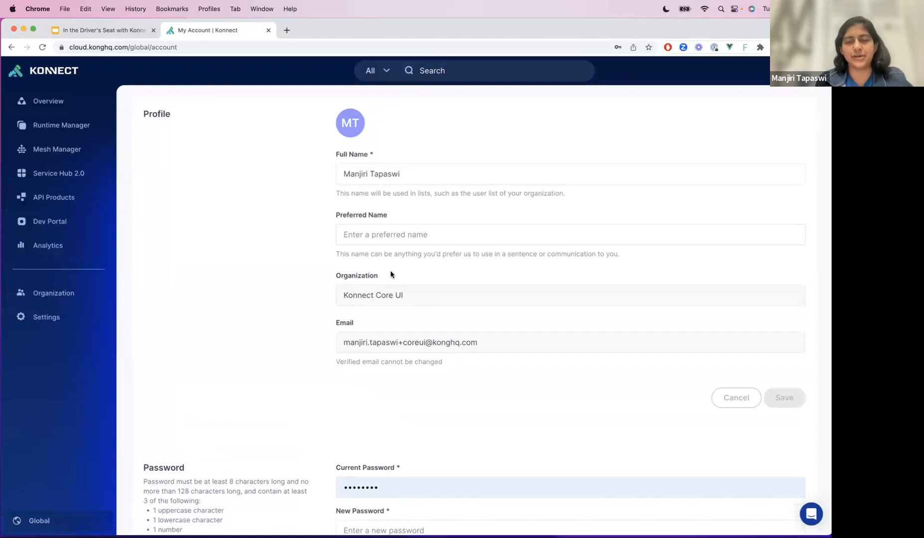
scroll(391, 277, "down", 5)
scroll(392, 280, "down", 1)
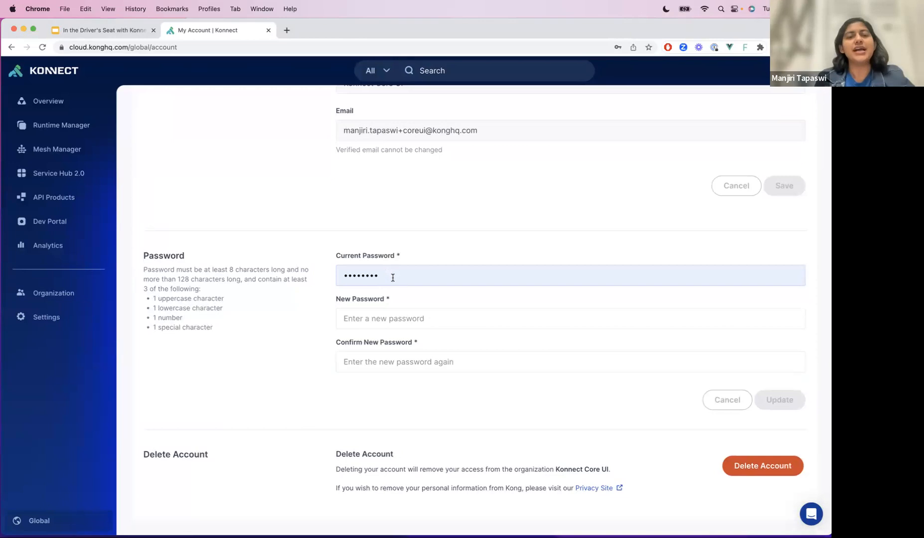
- Enter a new account password and repeat it in the confirmation field
left_click(414, 316)
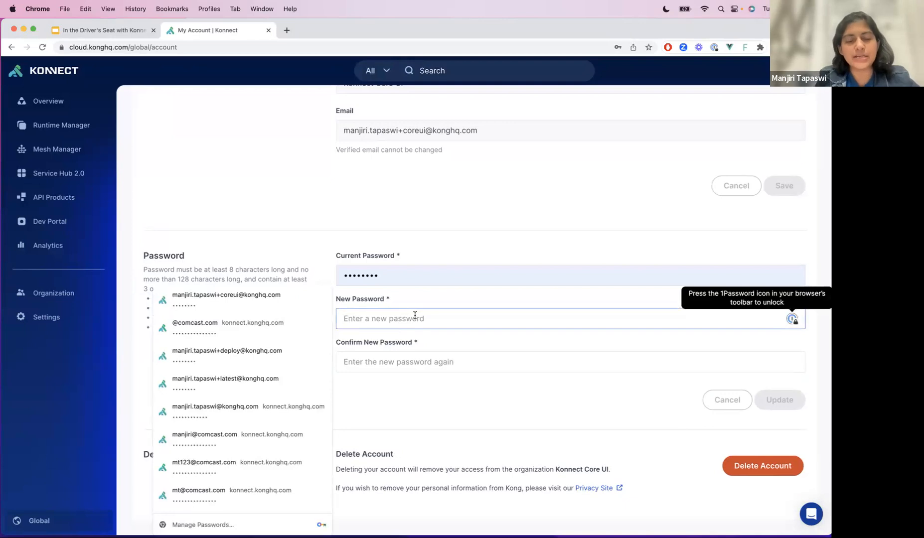
type("•••••")
type("••")
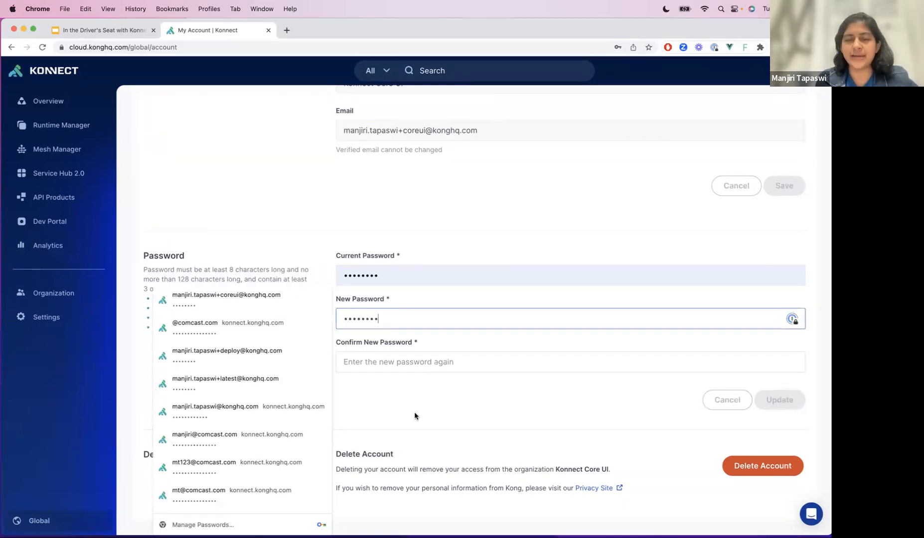
left_click(412, 363)
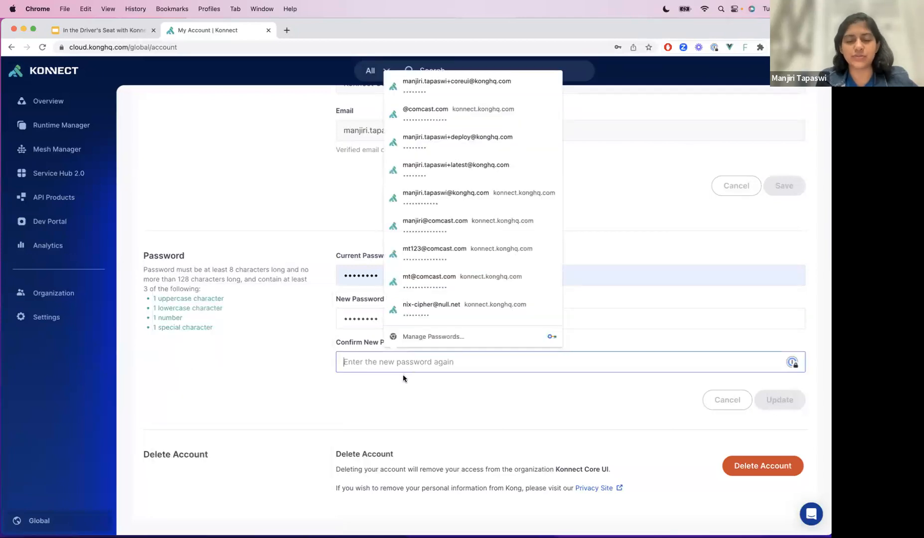
type("••••••")
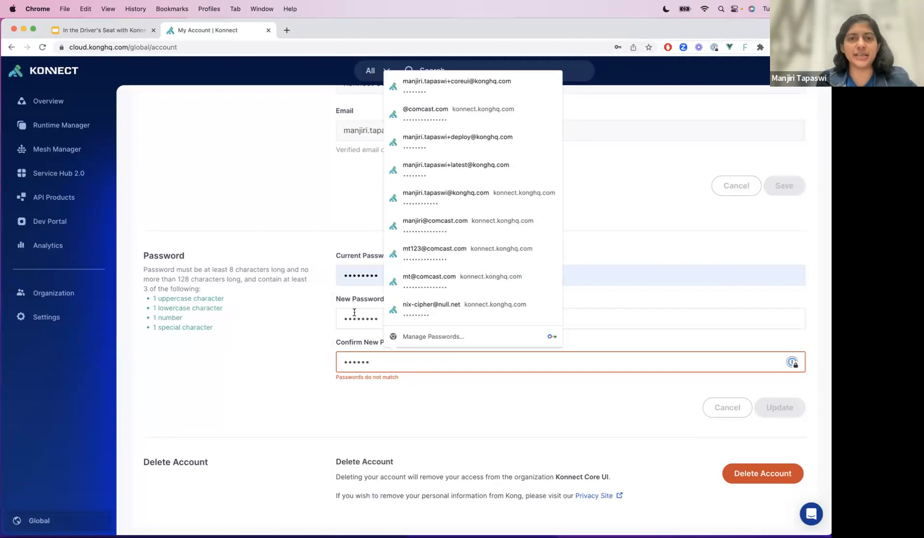
type("••")
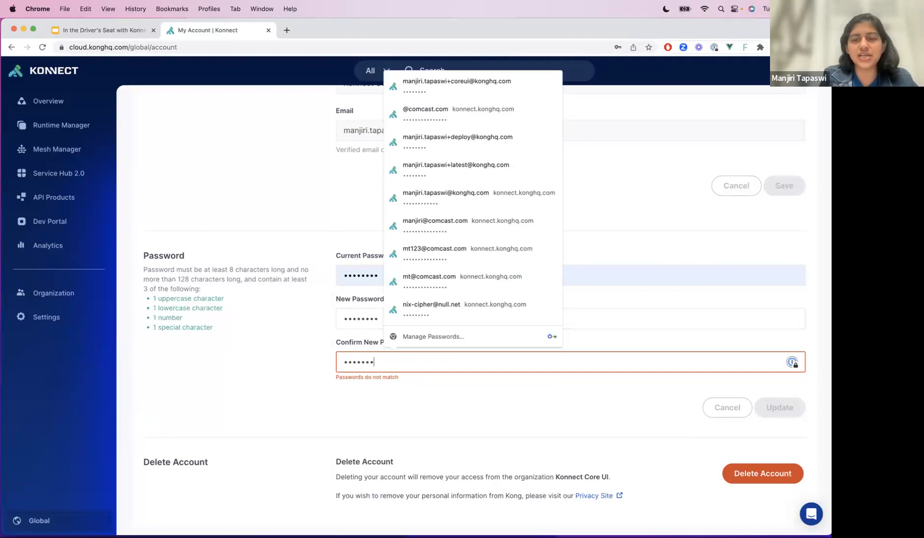
left_click(175, 348)
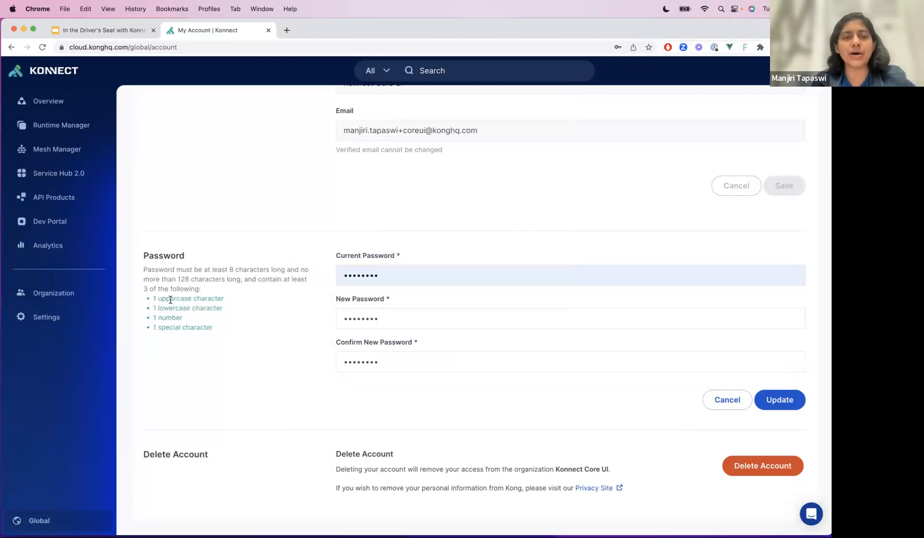
- Remove the new password's last character, enter it again, and update the account password
left_click(394, 318)
key("BackSpace")
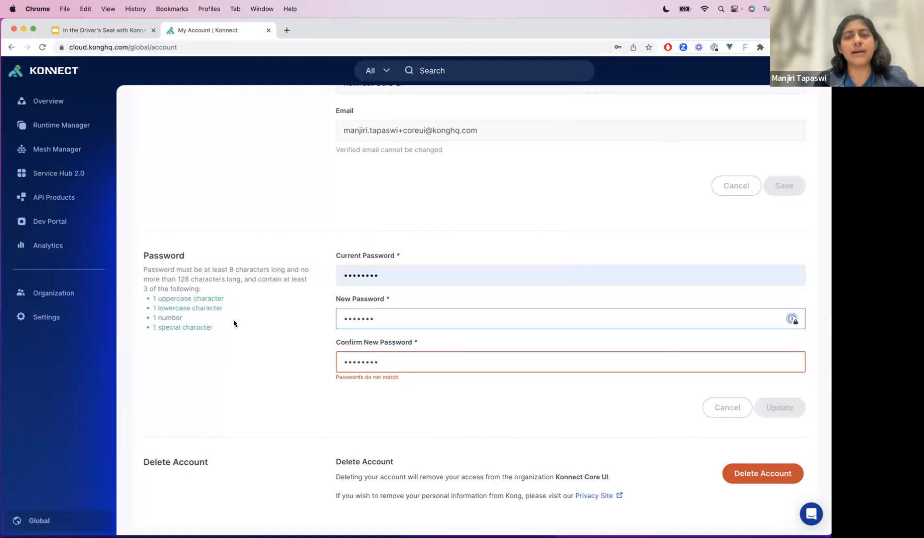
type("!")
left_click(791, 400)
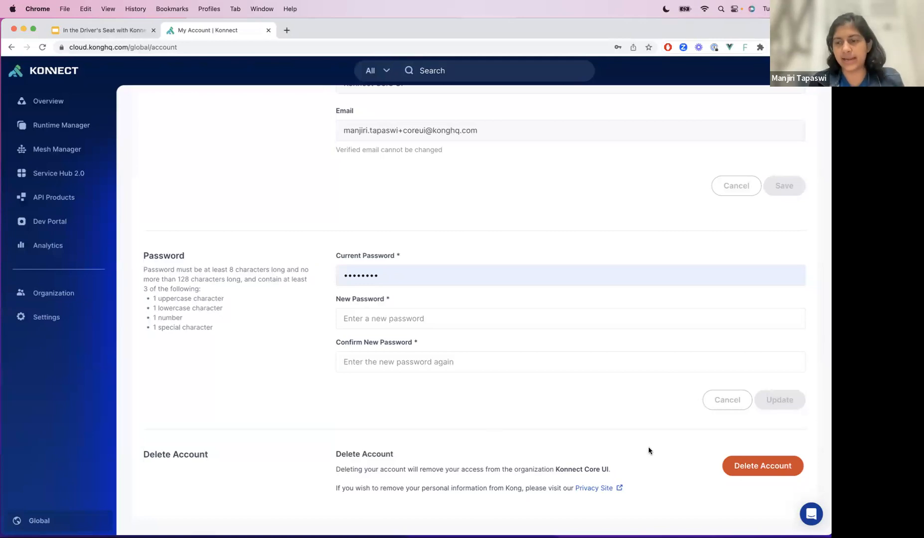
- Start deleting the account, copy the account's e-mail into the confirmation field, and cancel the deletion
left_click(726, 468)
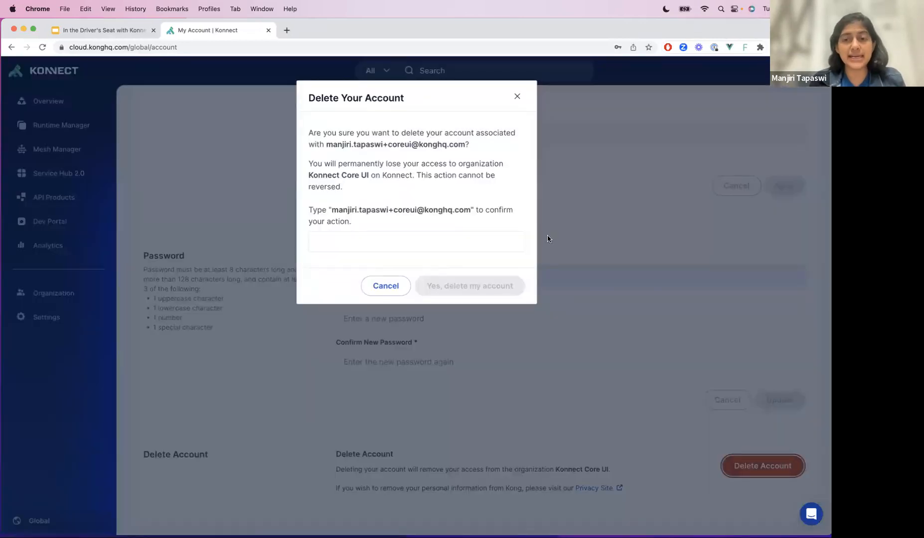
left_click(413, 241)
left_click_drag(470, 209, 332, 211)
key("super+c")
left_click(356, 244)
key("super+v")
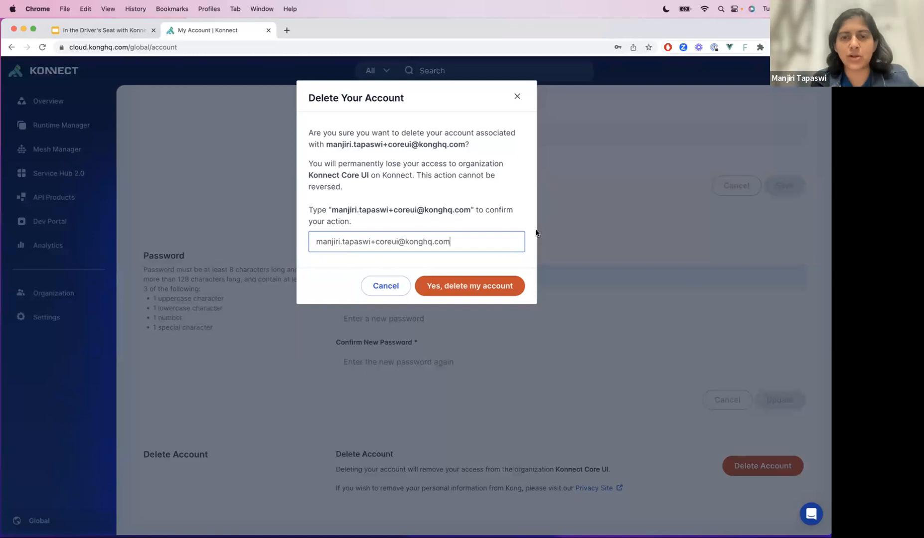
left_click(385, 286)
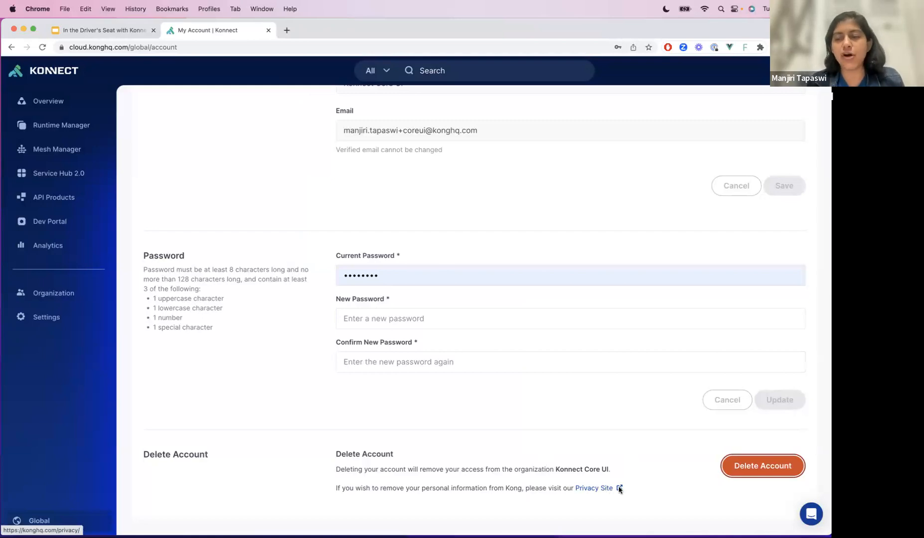
- Open the Privacy Site linked under account deletion and look through Kong's privacy policy
left_click(606, 489)
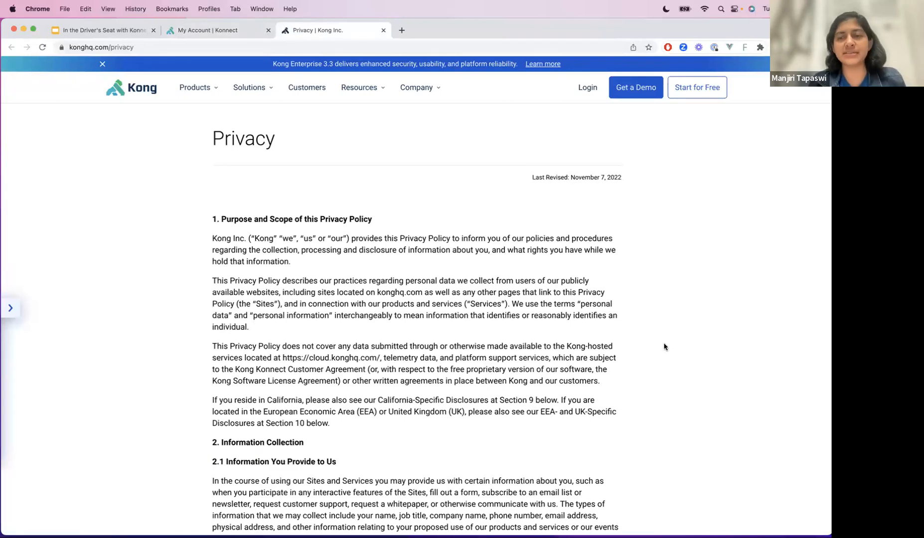
scroll(664, 347, "down", 10)
scroll(664, 347, "down", 15)
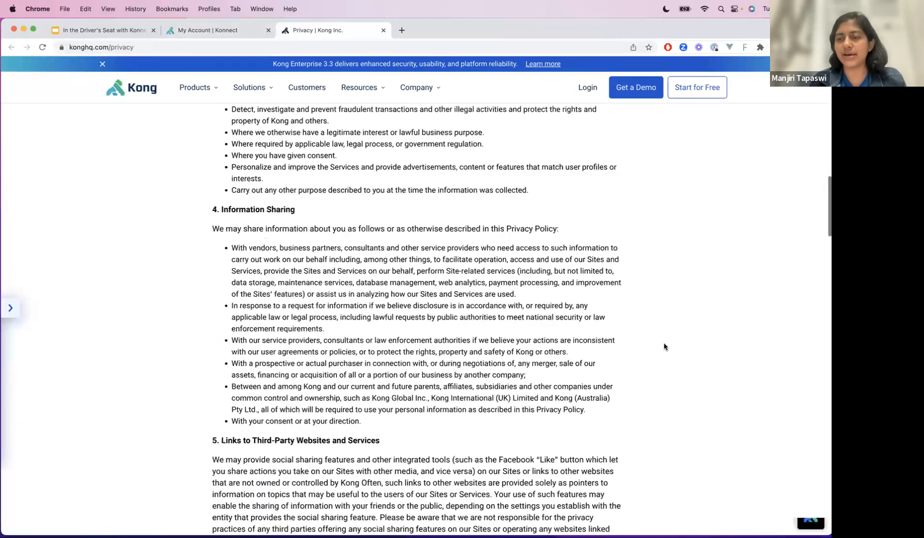
scroll(664, 347, "down", 10)
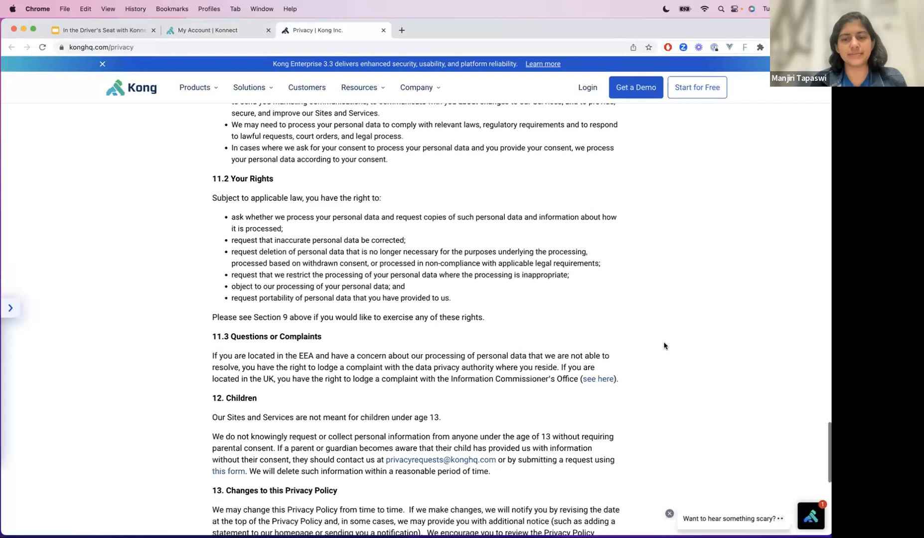
- Open the privacy request form linked under Questions or Concerns, choose Delete as the request type, and review the remaining fields
scroll(662, 345, "up", 3)
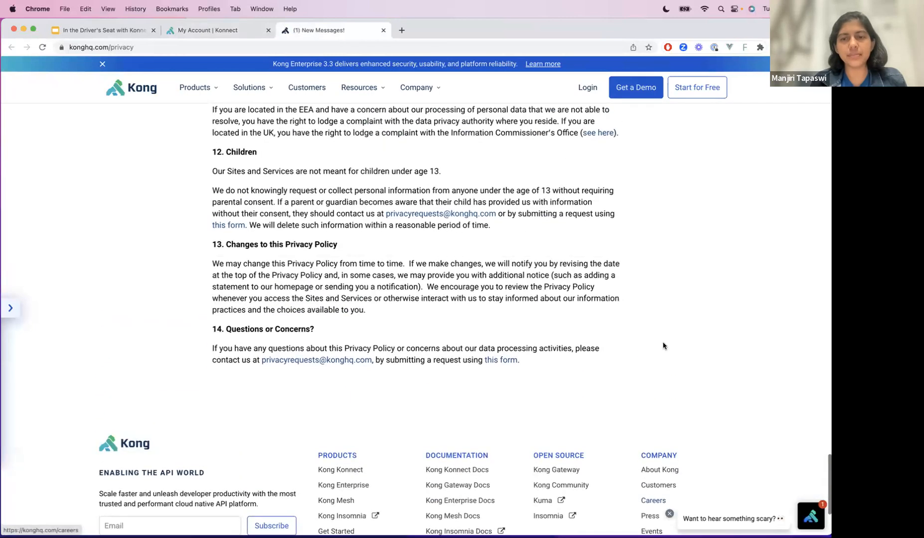
left_click(489, 361)
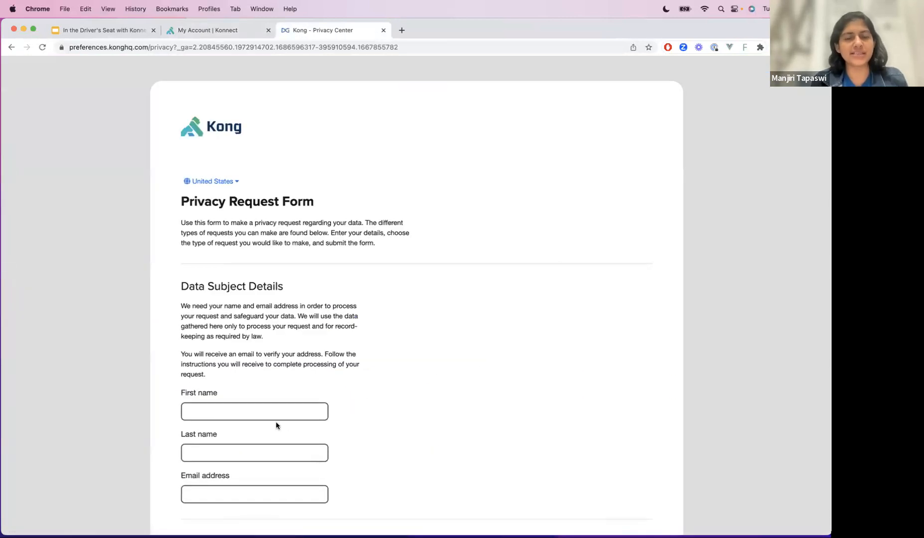
scroll(250, 465, "down", 5)
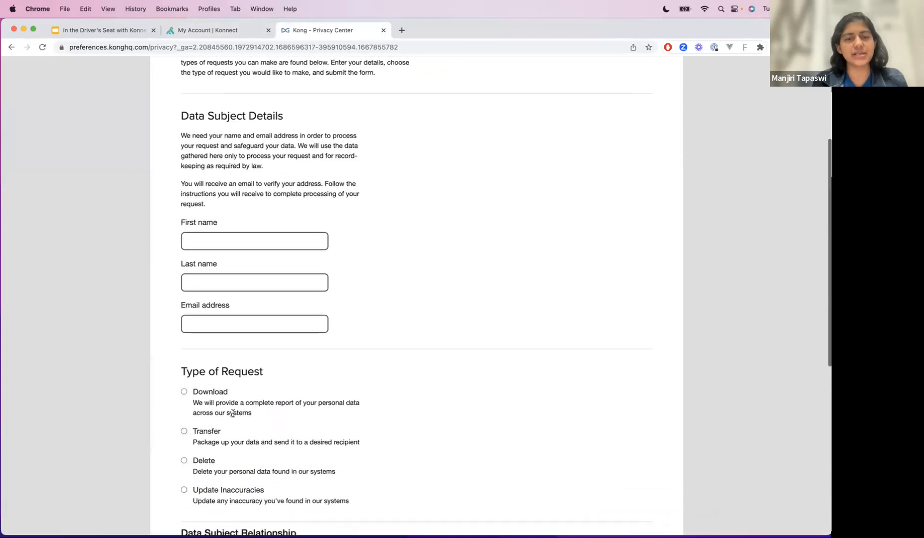
scroll(249, 448, "down", 1)
left_click(201, 446)
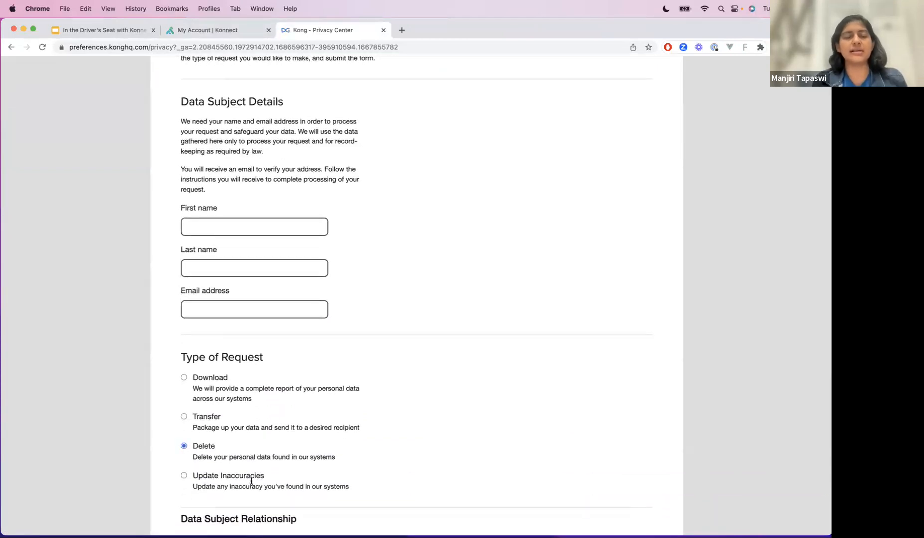
scroll(282, 479, "down", 2)
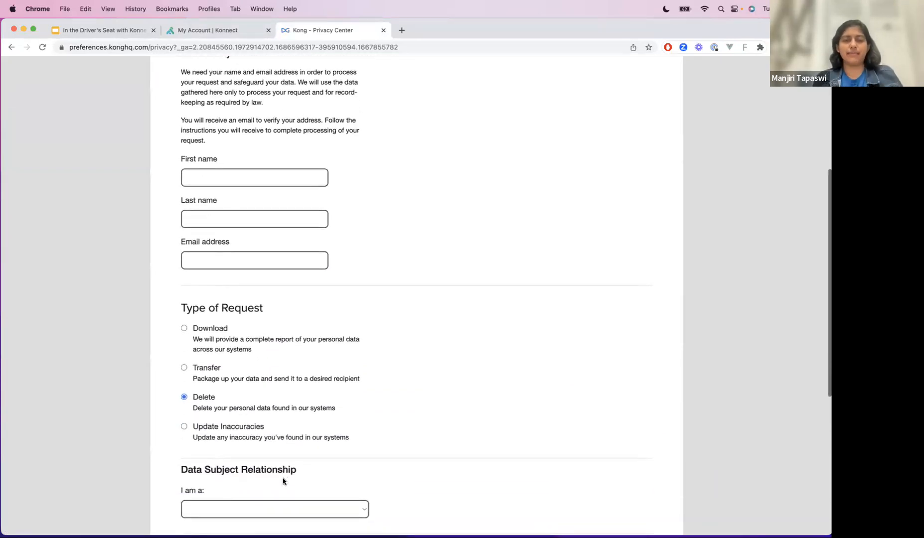
scroll(283, 479, "down", 10)
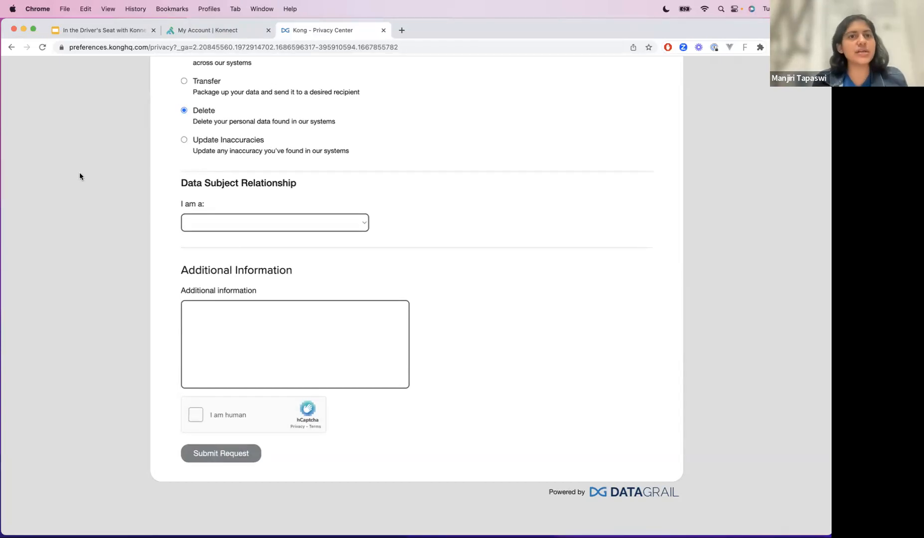
- Return to the Konnect account page and open the account's personal access tokens
left_click(202, 30)
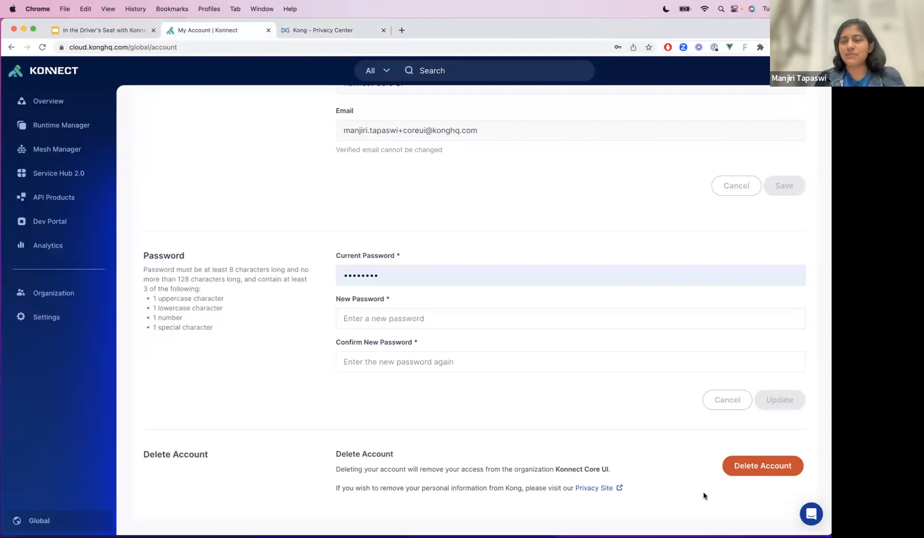
left_click(817, 70)
left_click(755, 172)
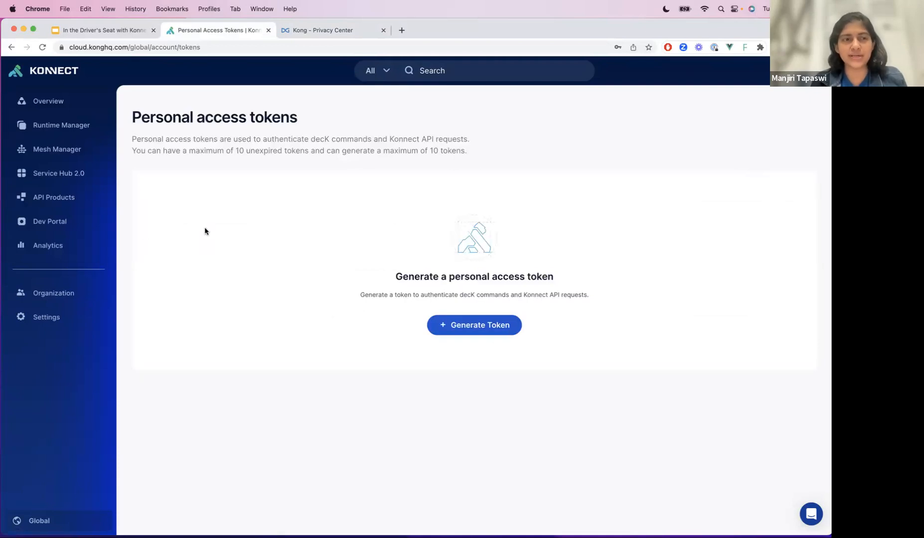
- Generate a personal access token named PAT with a 90-day expiration, select the token value, and acknowledge it as copied
left_click(467, 325)
left_click(371, 194)
type("PAT")
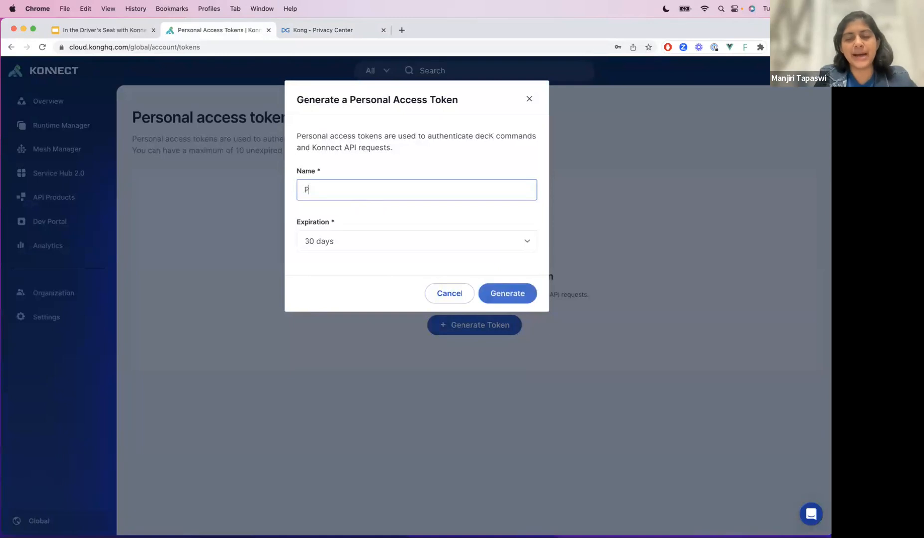
left_click(370, 242)
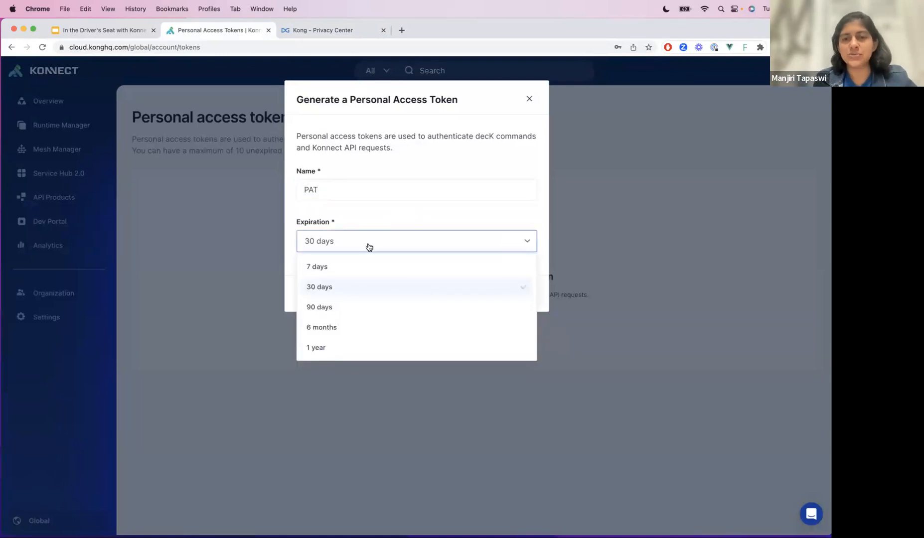
left_click(360, 307)
left_click(503, 295)
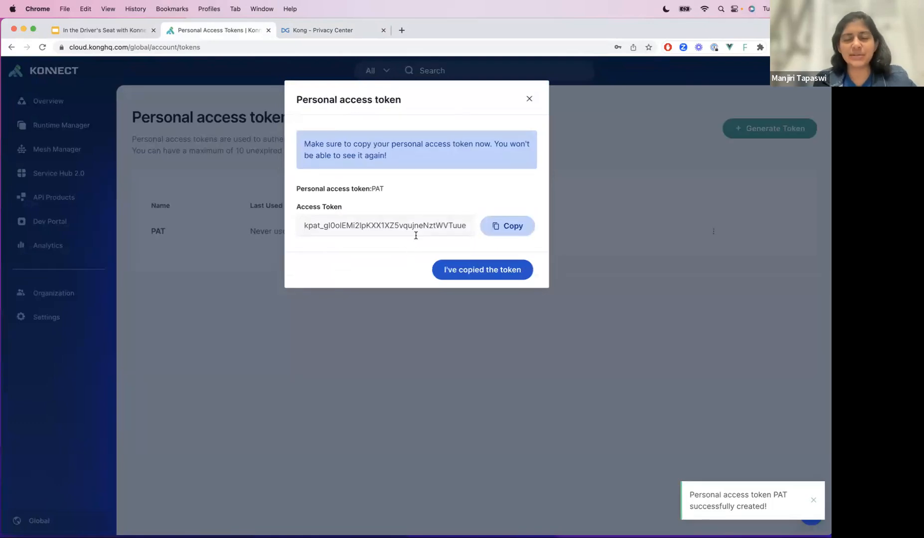
double_click(444, 224)
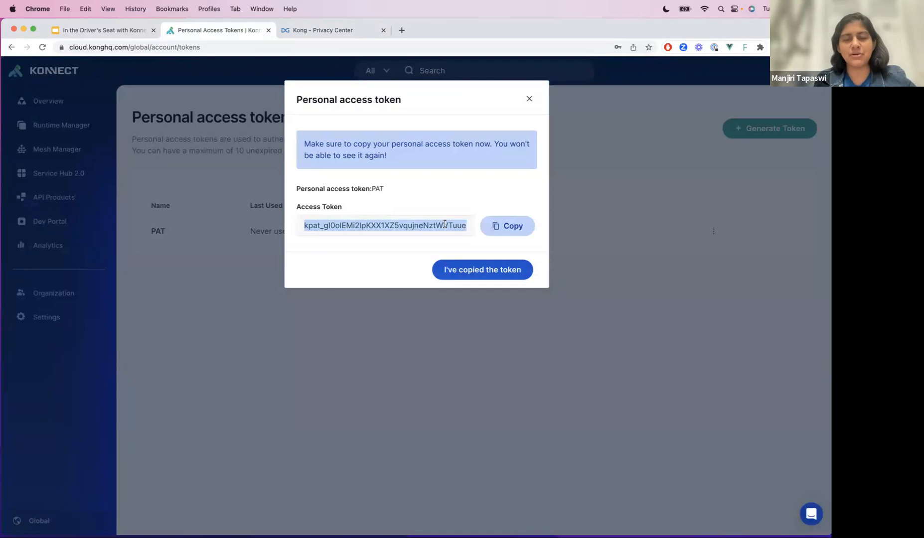
left_click(486, 269)
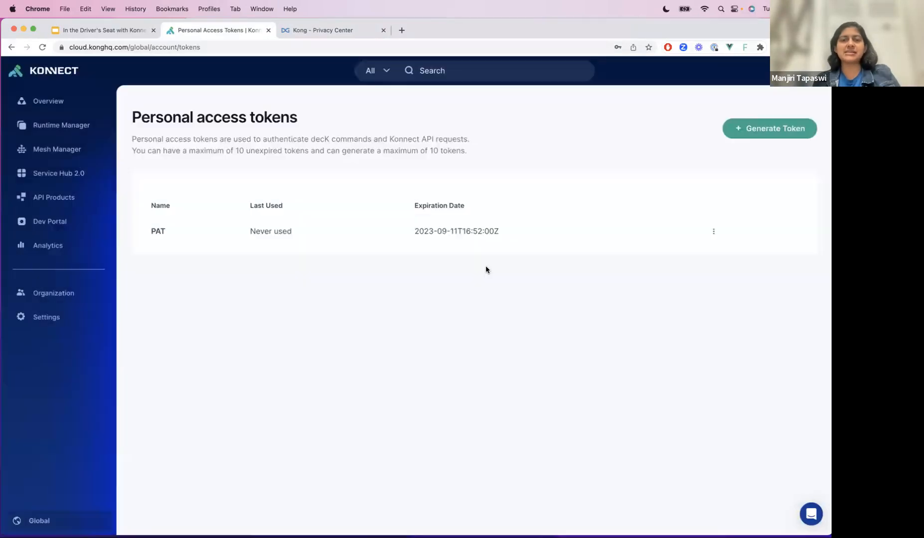
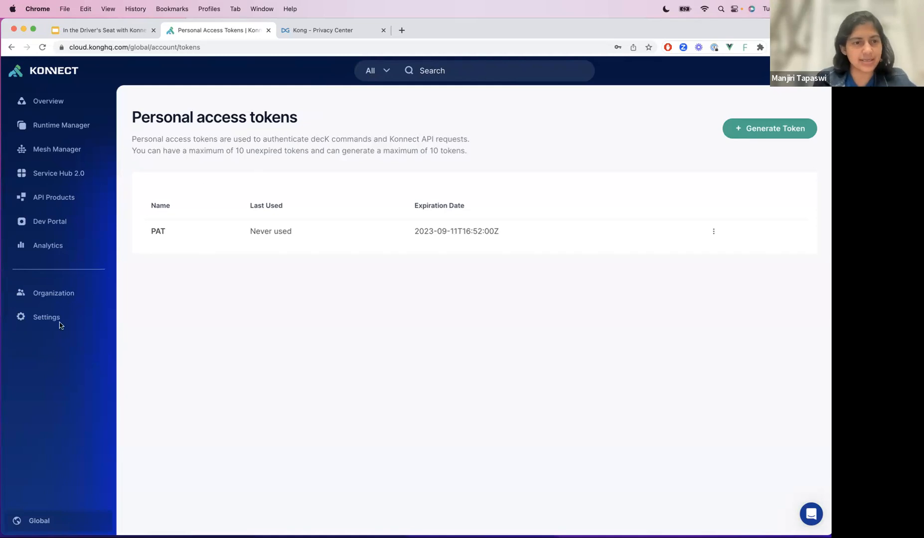
- View the members of new_team among the organization's teams, and open the service roles of an organization user
left_click(69, 295)
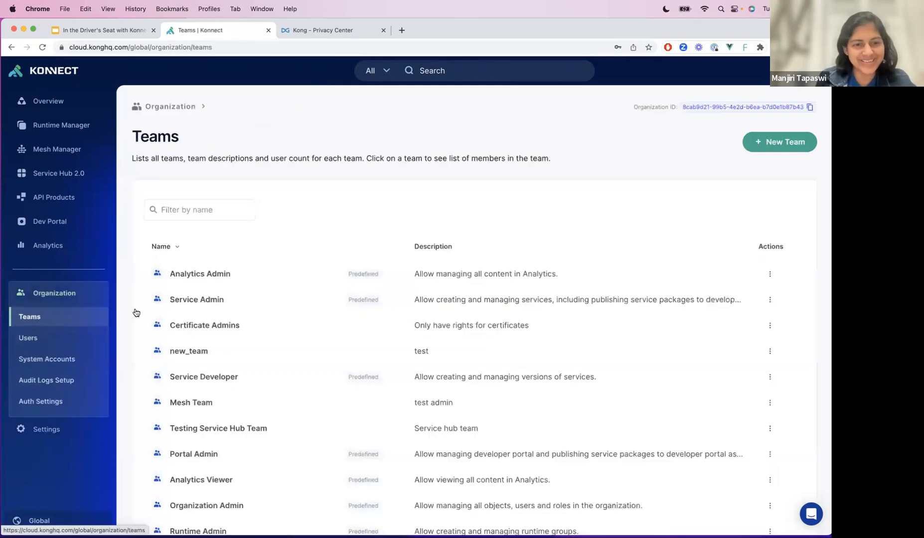
left_click(238, 350)
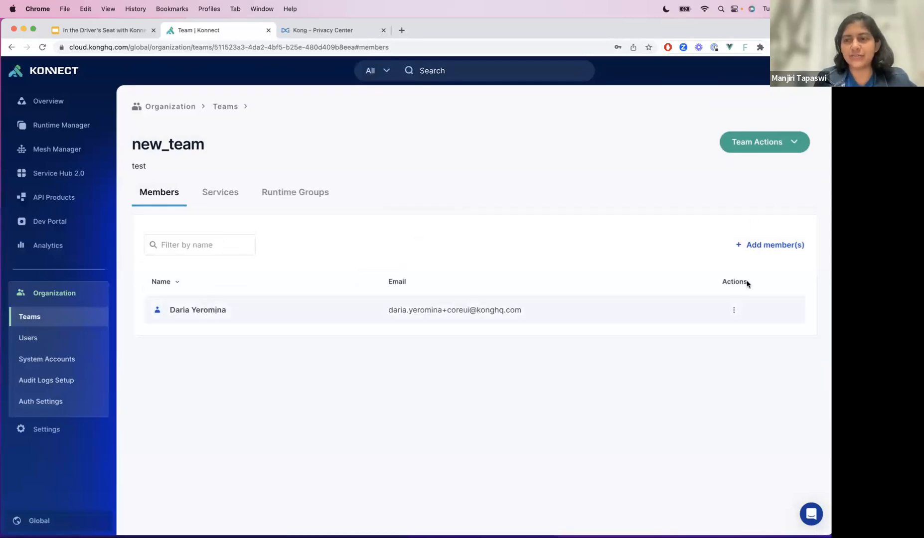
left_click(25, 343)
left_click(260, 284)
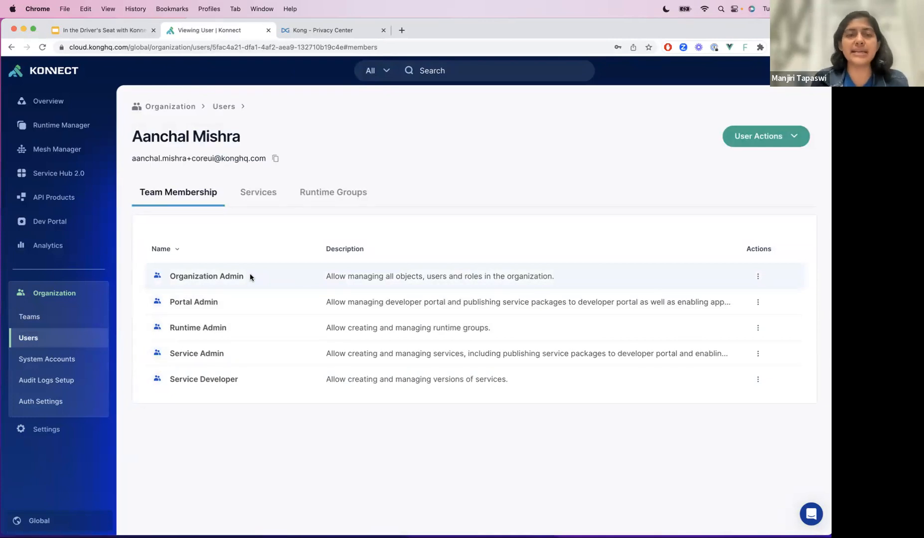
left_click(266, 192)
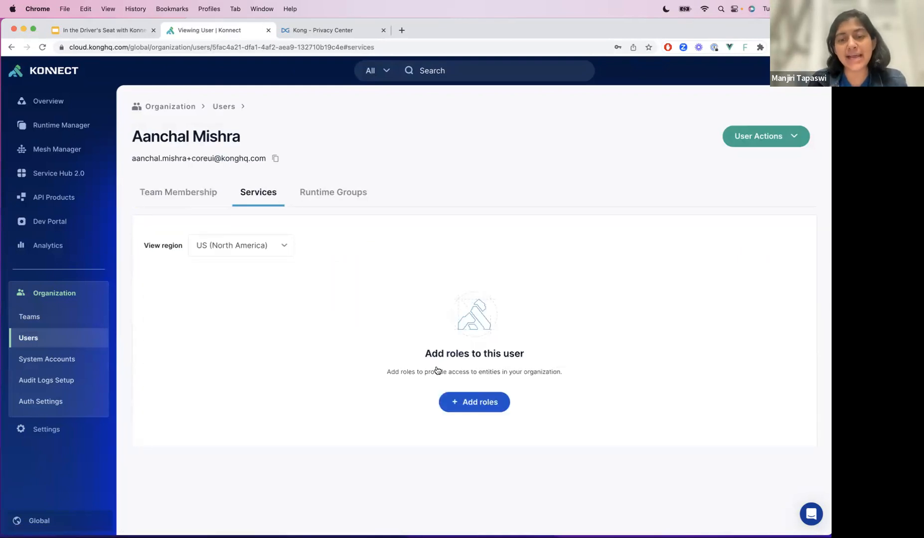
- Assign the user the Admin role on the New-Service instance and save the role
left_click(501, 401)
left_click(349, 272)
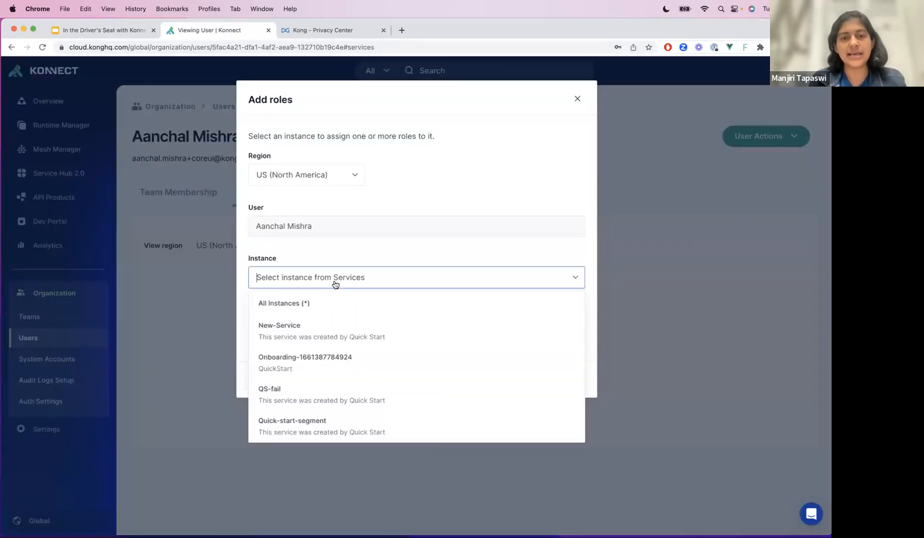
left_click(313, 331)
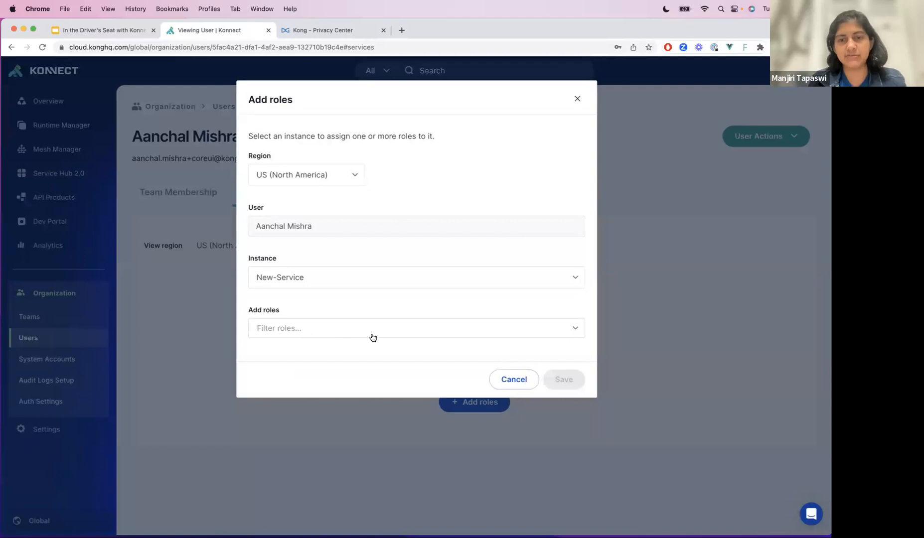
left_click(427, 324)
left_click(374, 371)
left_click(468, 314)
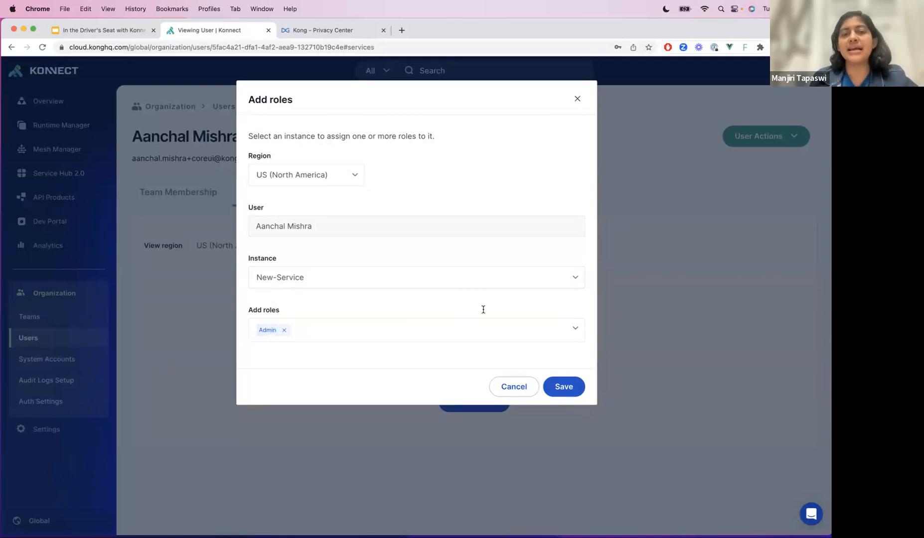
left_click(560, 386)
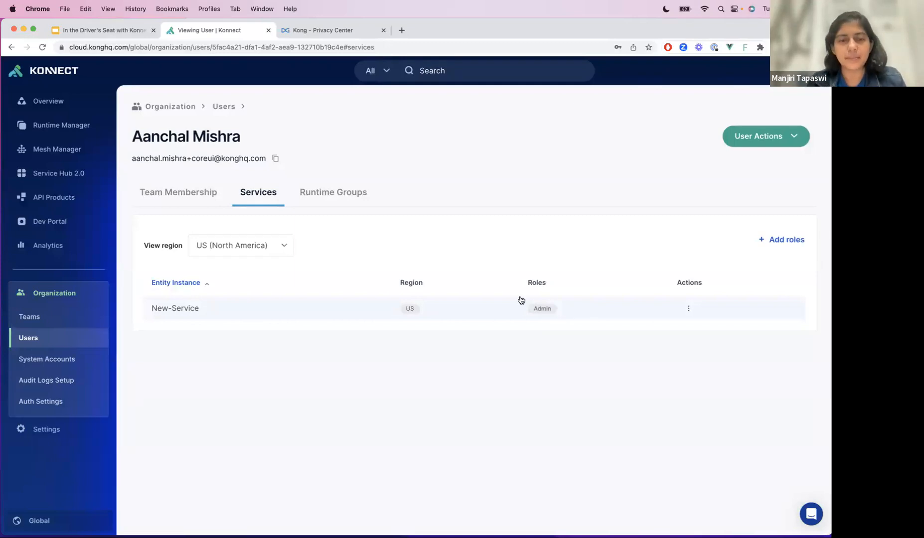
mouse_move(482, 521)
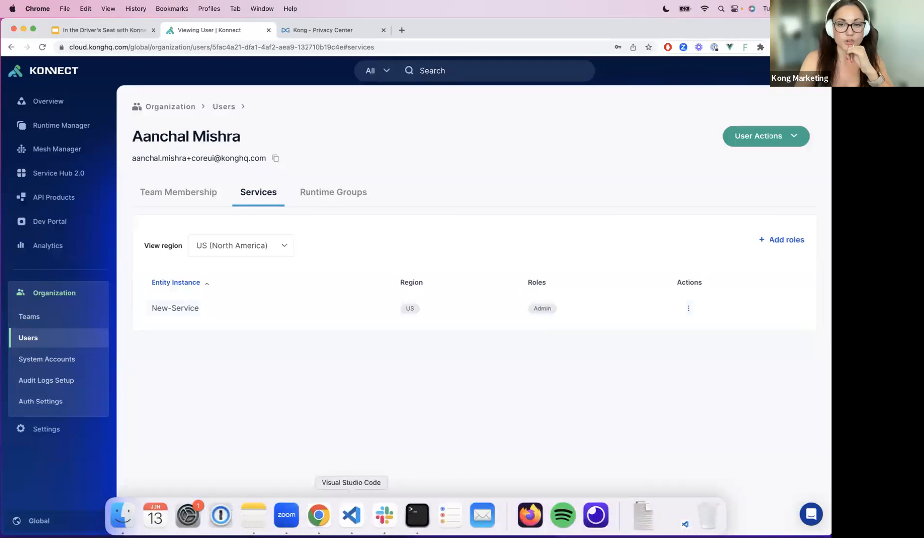